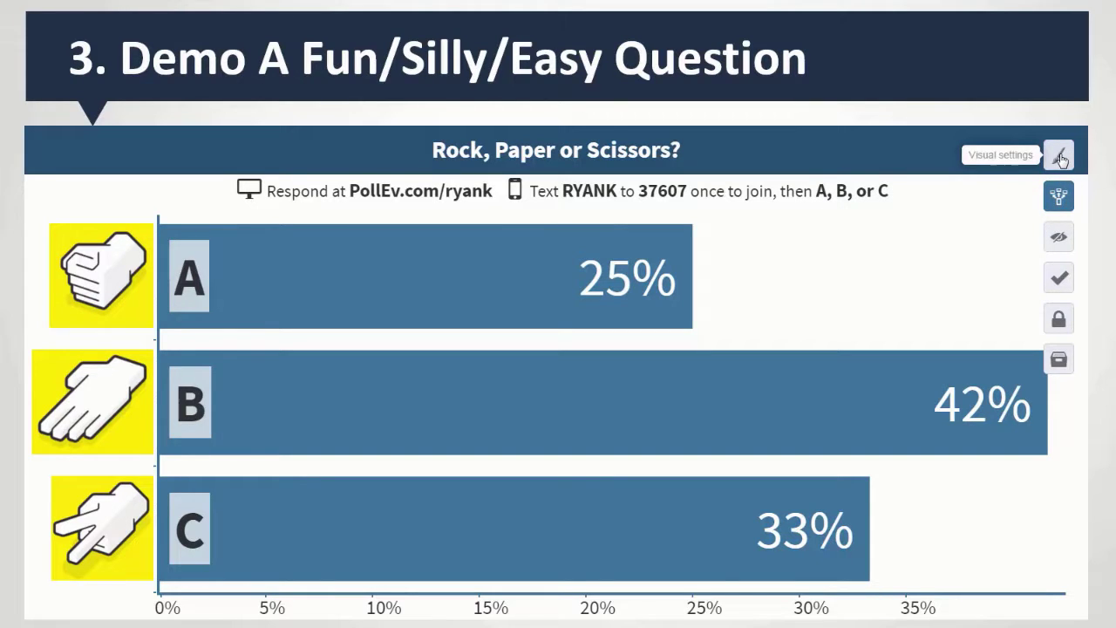
Step: Set the response totals of the Rock, Paper or Scissors poll to Count and close its visual settings
{"action": "left_click", "coordinate": [1060, 157]}
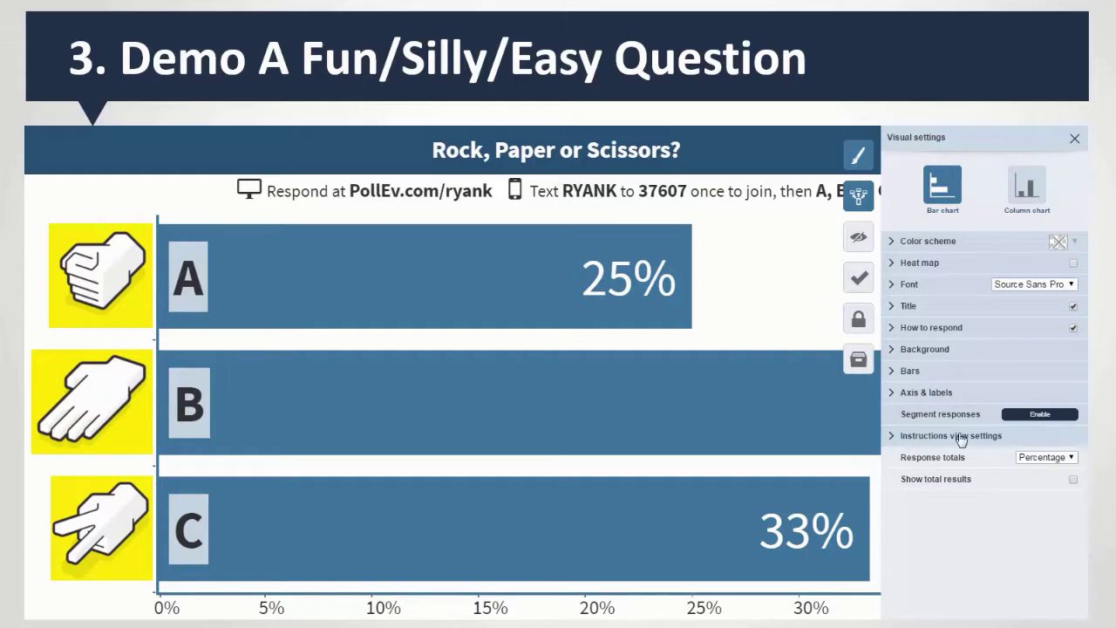
{"action": "left_click", "coordinate": [1029, 460]}
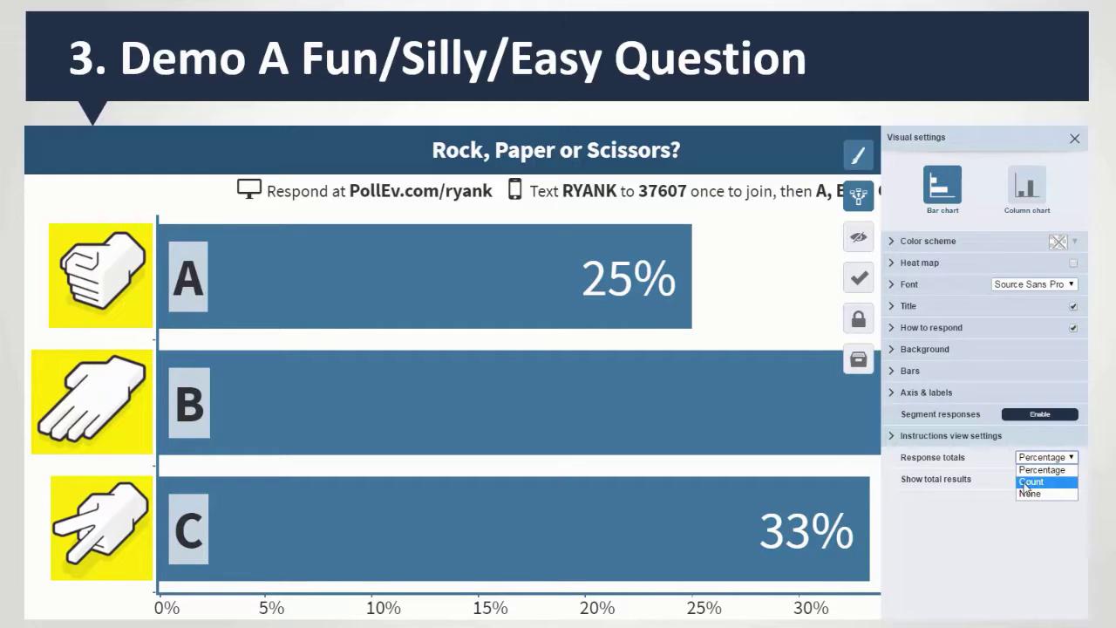
{"action": "left_click", "coordinate": [1030, 482]}
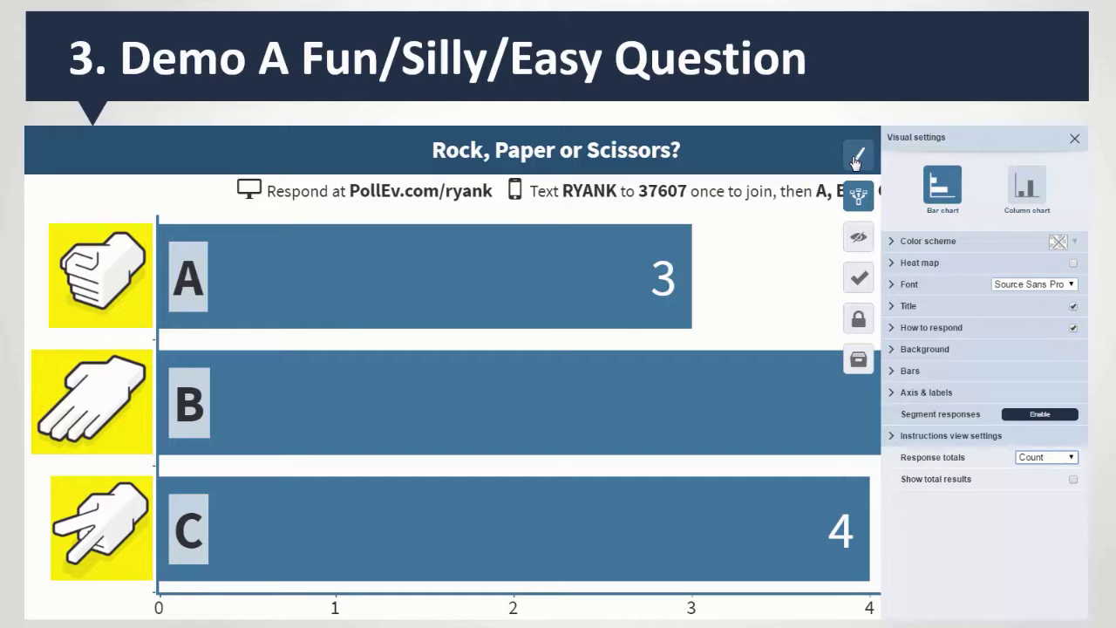
{"action": "left_click", "coordinate": [1075, 138]}
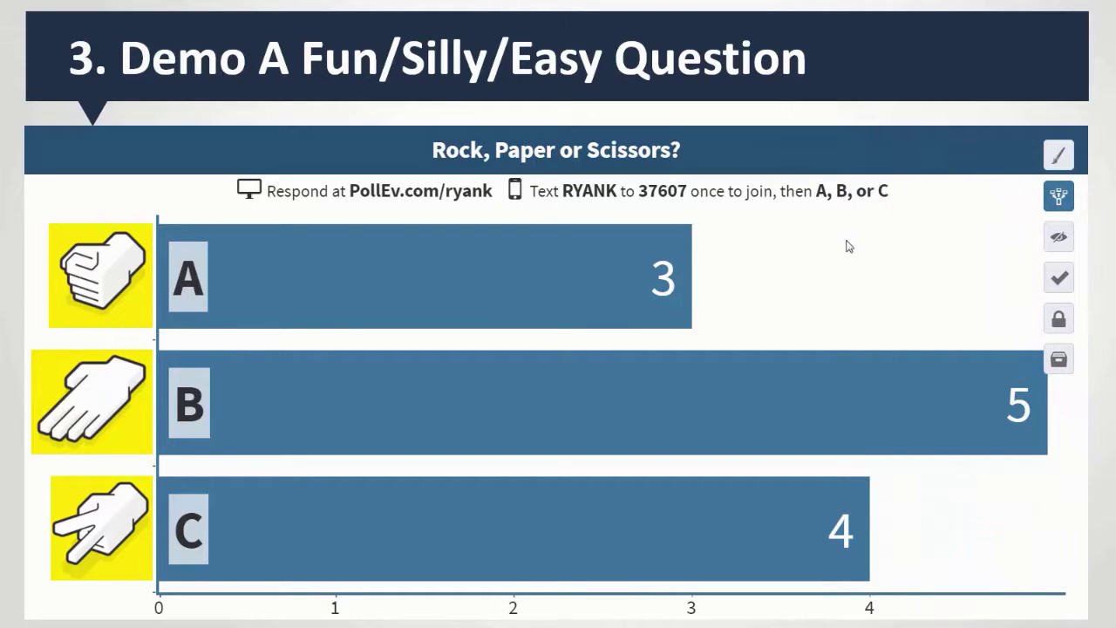
Step: Try the column chart layout for the poll results, restore the bar chart and close the visual settings
{"action": "left_click", "coordinate": [1059, 165]}
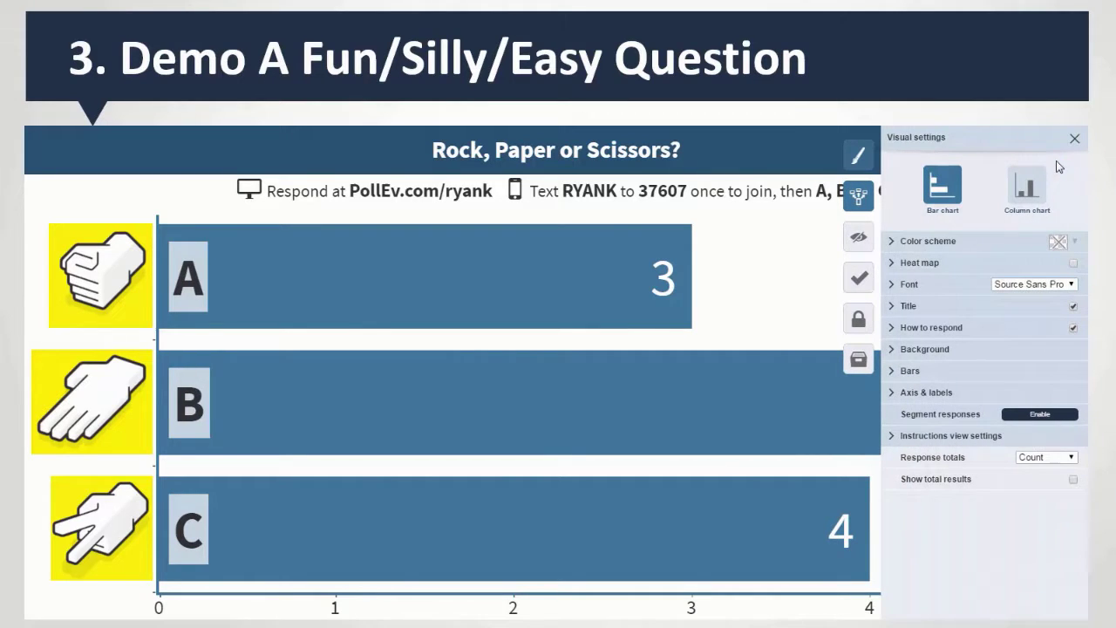
{"action": "left_click", "coordinate": [1027, 190]}
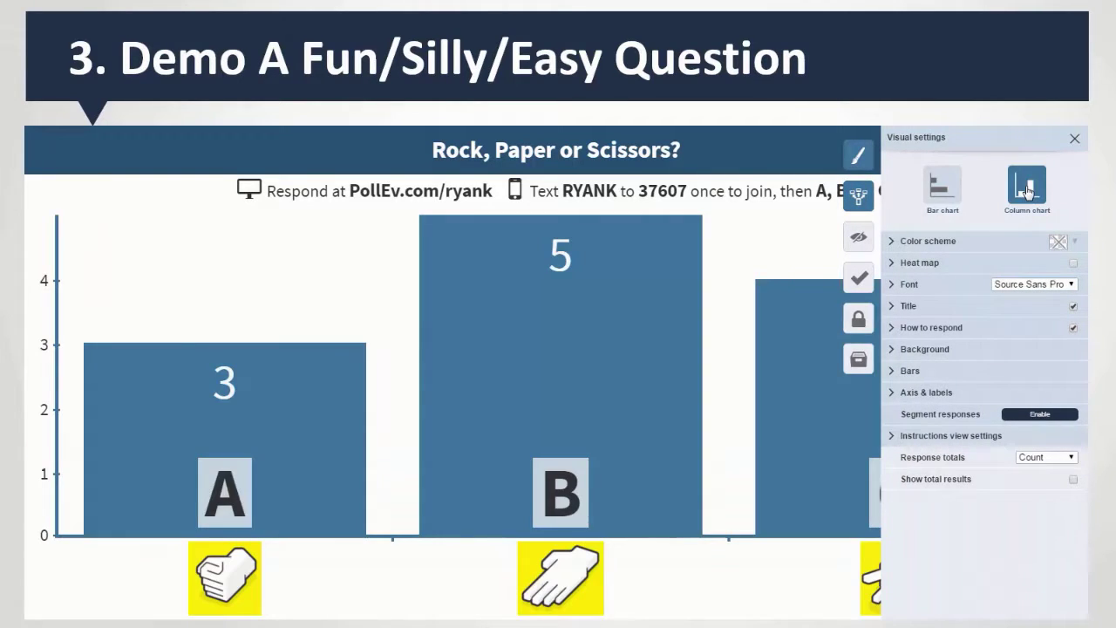
{"action": "left_click", "coordinate": [947, 187]}
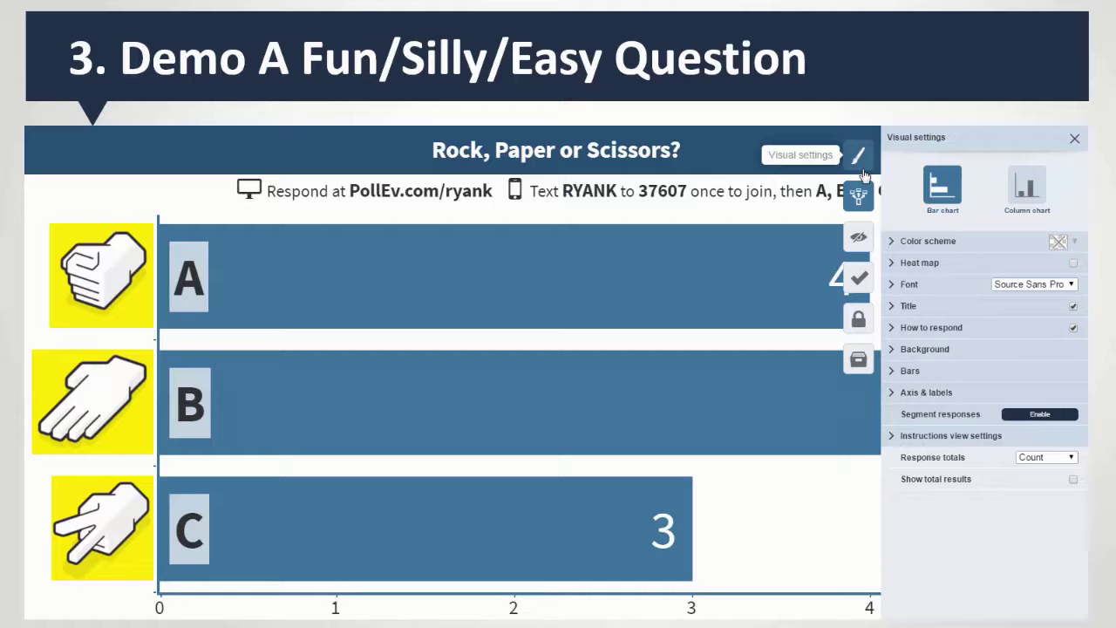
{"action": "left_click", "coordinate": [1074, 138]}
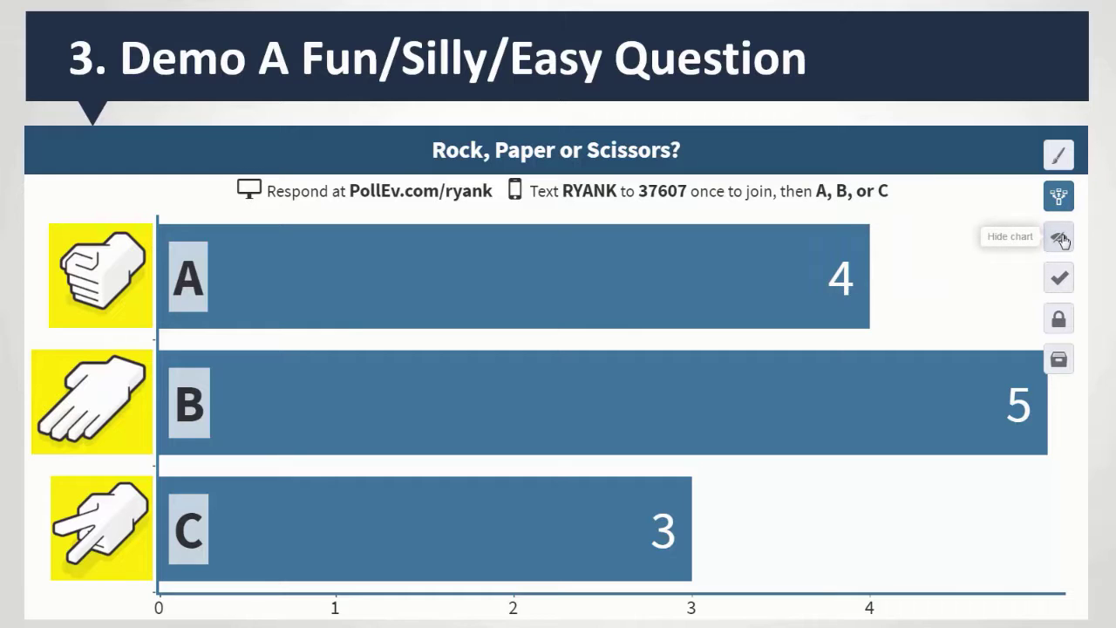
Step: Hide the poll's results chart, show it again, and reveal the correct answer
{"action": "left_click", "coordinate": [1061, 238]}
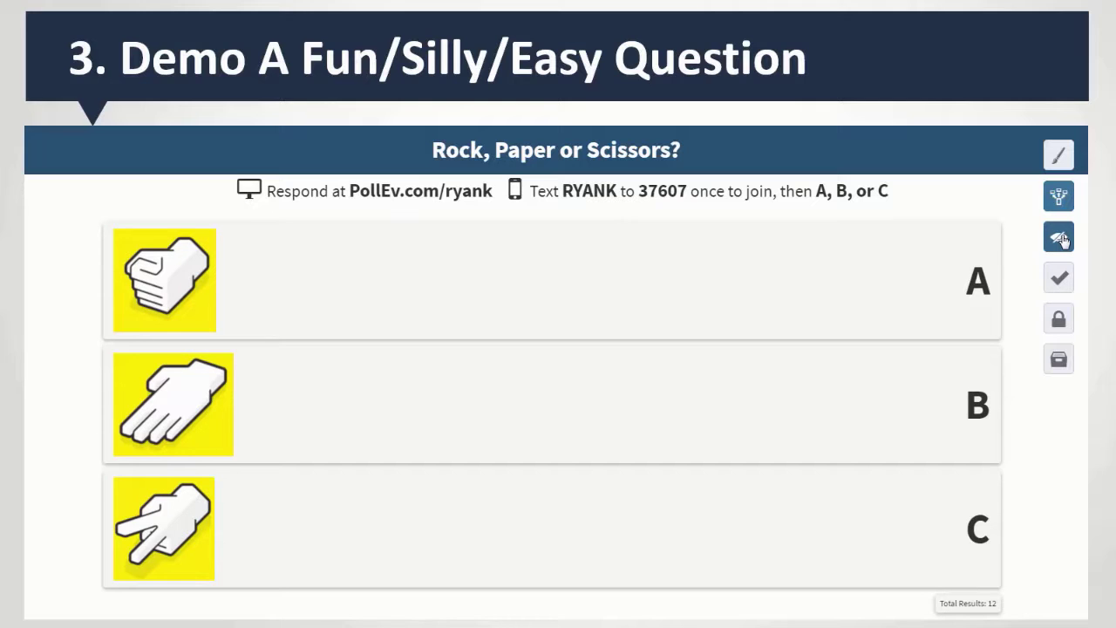
{"action": "left_click", "coordinate": [1060, 238]}
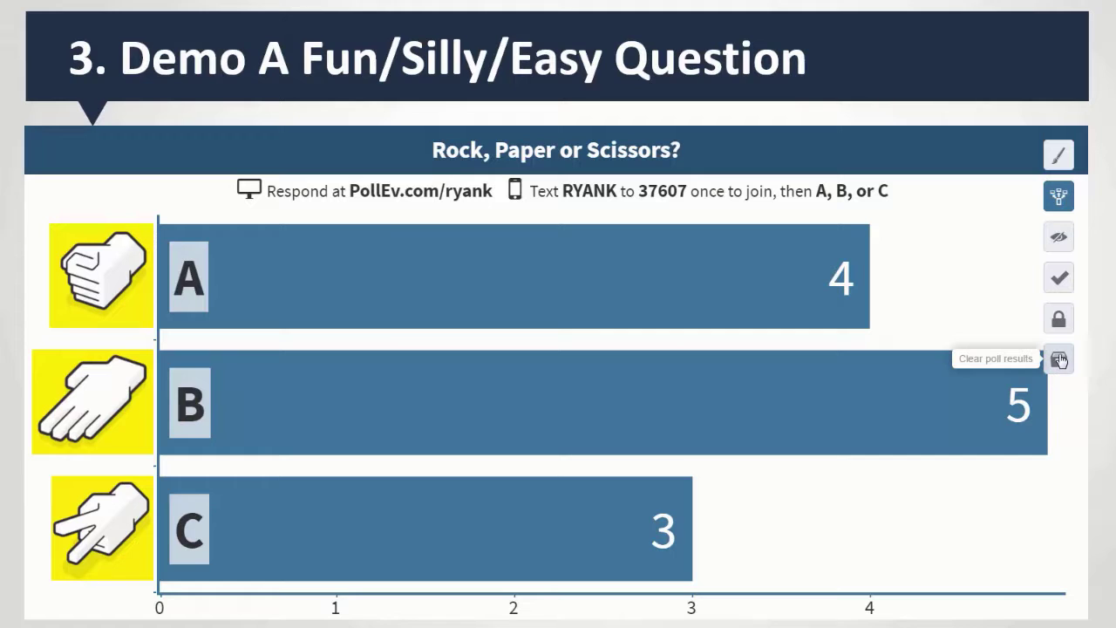
{"action": "left_click", "coordinate": [1059, 277]}
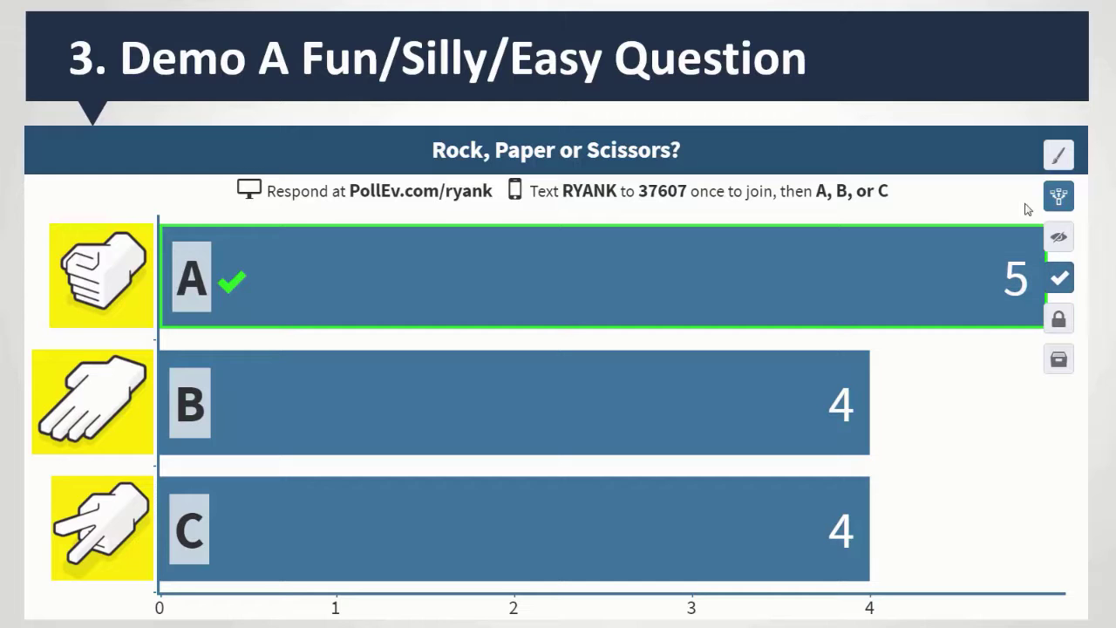
Step: Examine the poll's visual settings, including the instructions view, how to respond and title options, and close them
{"action": "left_click", "coordinate": [1058, 157]}
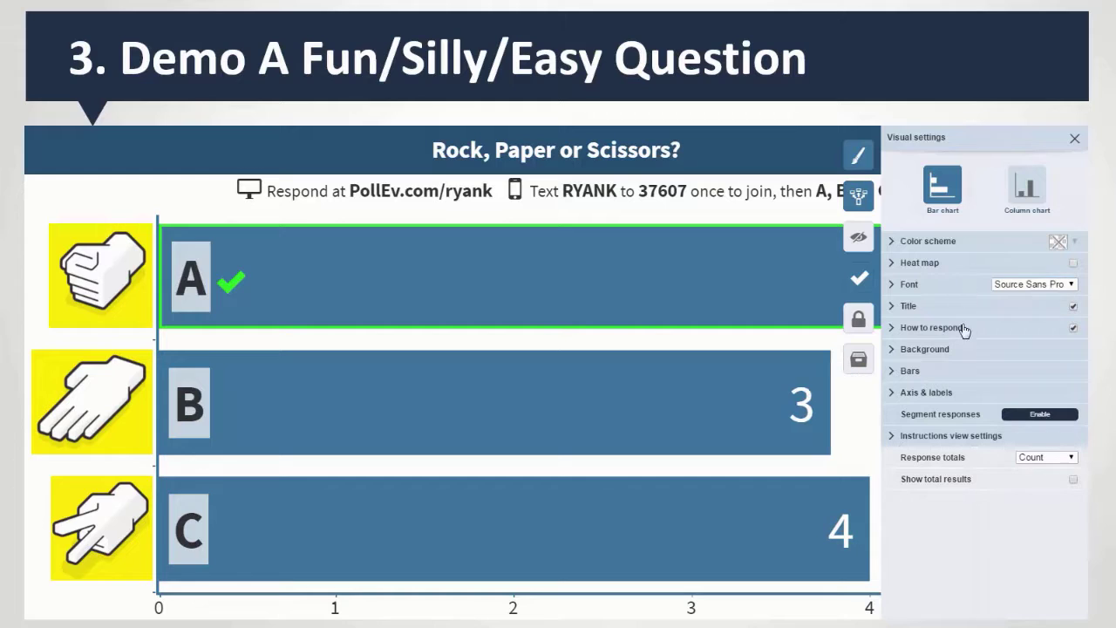
{"action": "left_click", "coordinate": [935, 436]}
{"action": "left_click", "coordinate": [935, 436]}
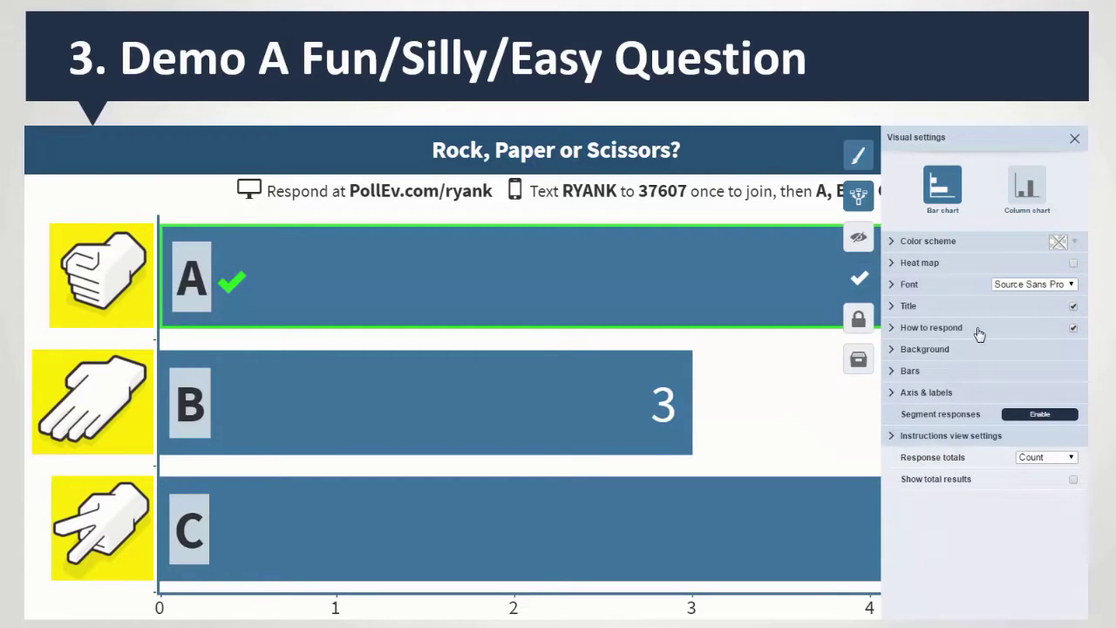
{"action": "left_click", "coordinate": [980, 331]}
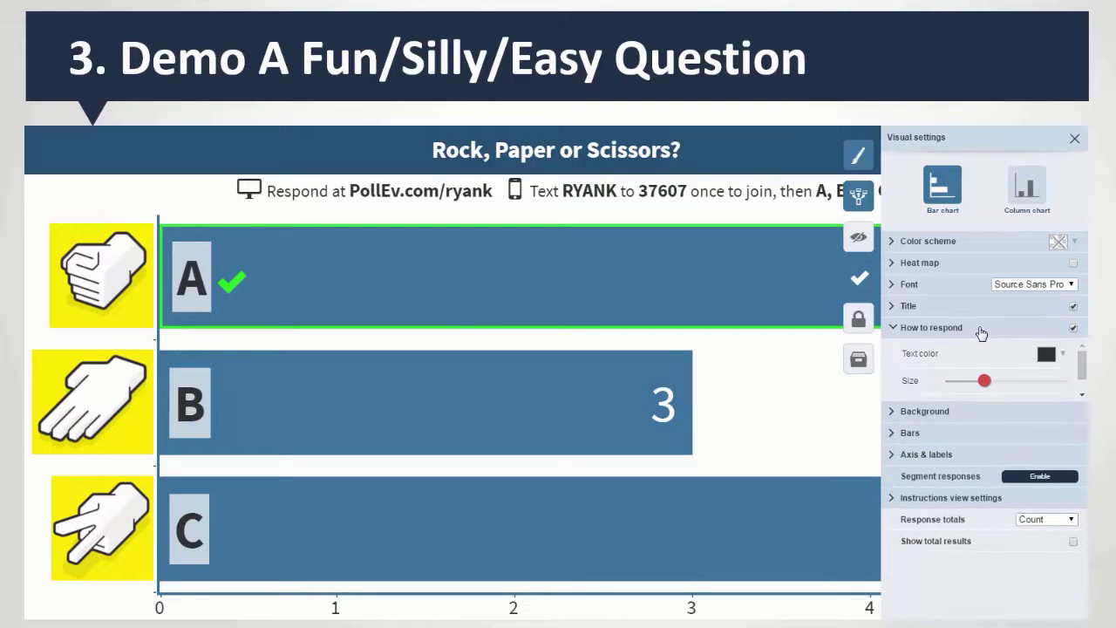
{"action": "left_click", "coordinate": [981, 330]}
{"action": "left_click", "coordinate": [977, 305]}
{"action": "left_click", "coordinate": [976, 301]}
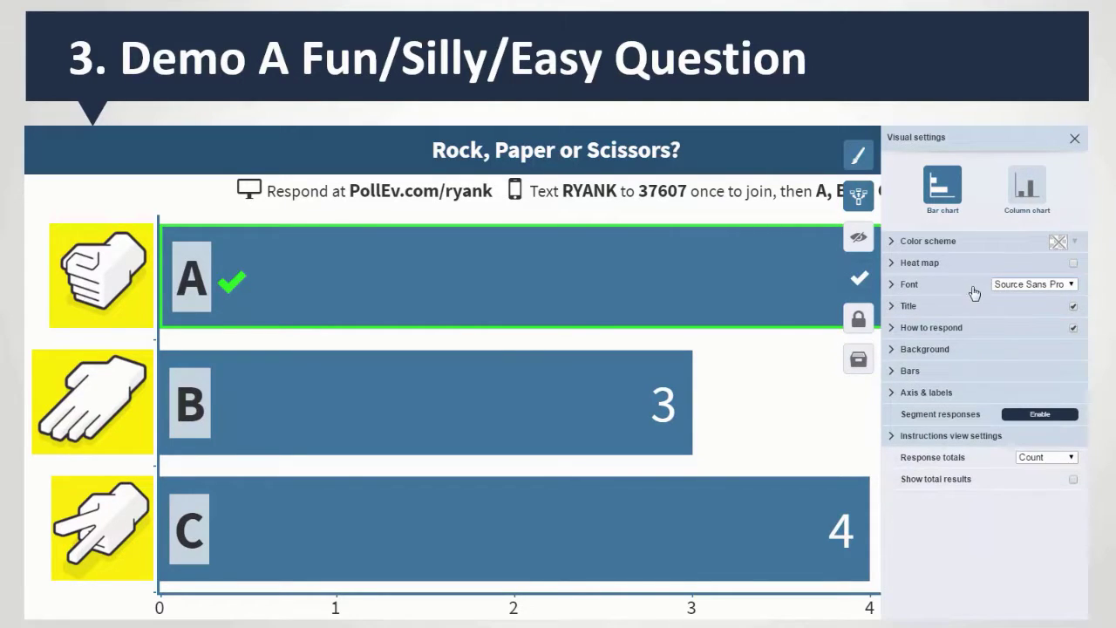
{"action": "left_click", "coordinate": [1074, 141]}
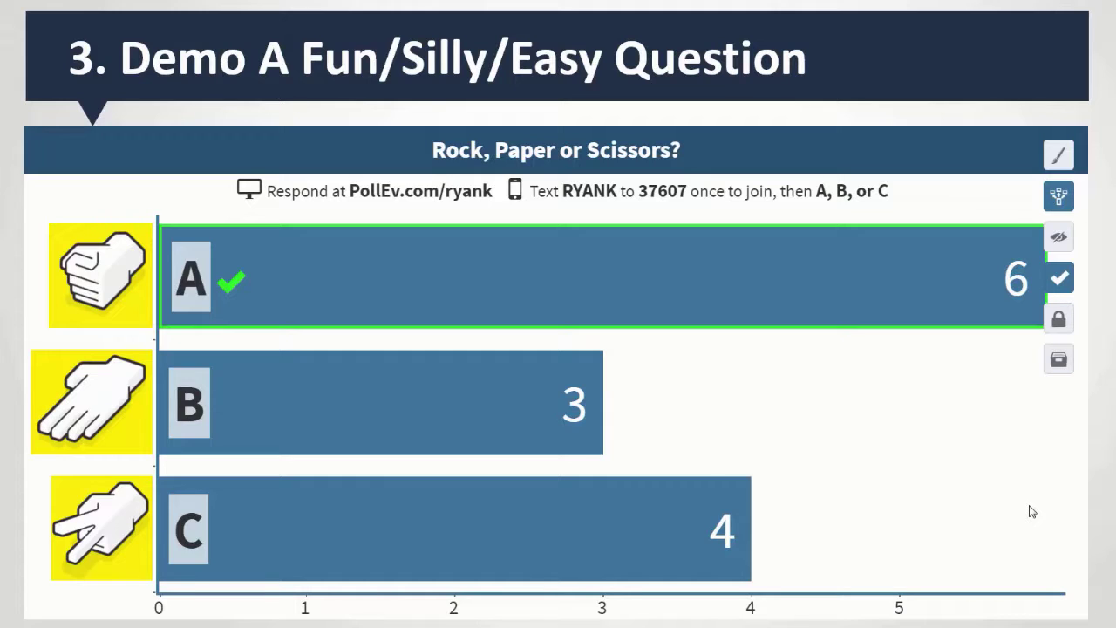
Step: Revisit the slide explaining how to participate and return to the Rock, Paper or Scissors poll slide
{"action": "key", "text": "Left"}
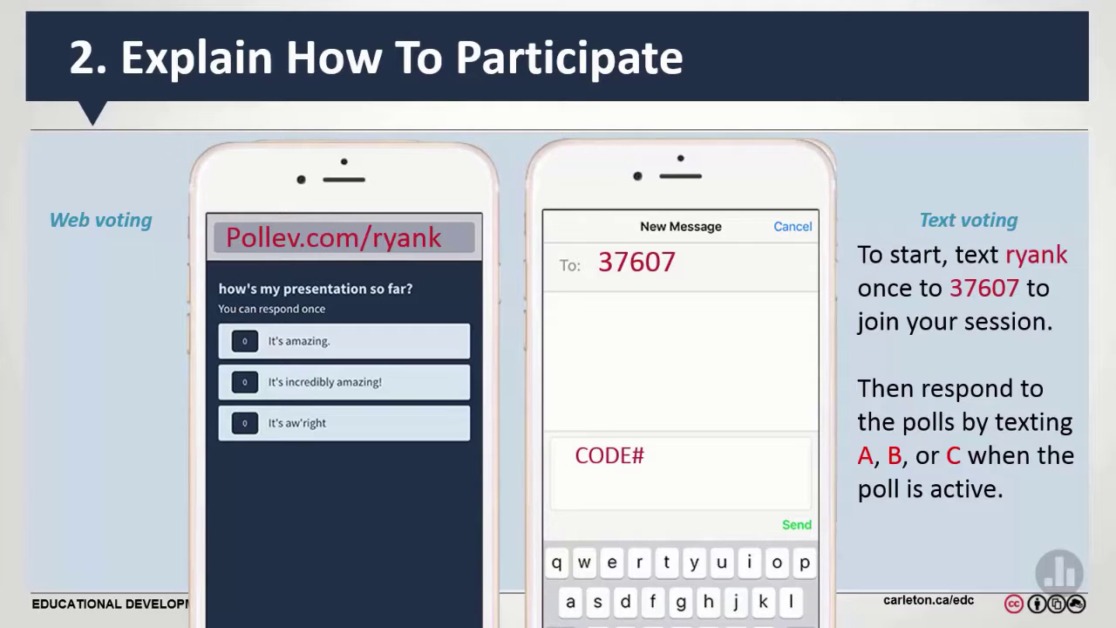
{"action": "key", "text": "Right"}
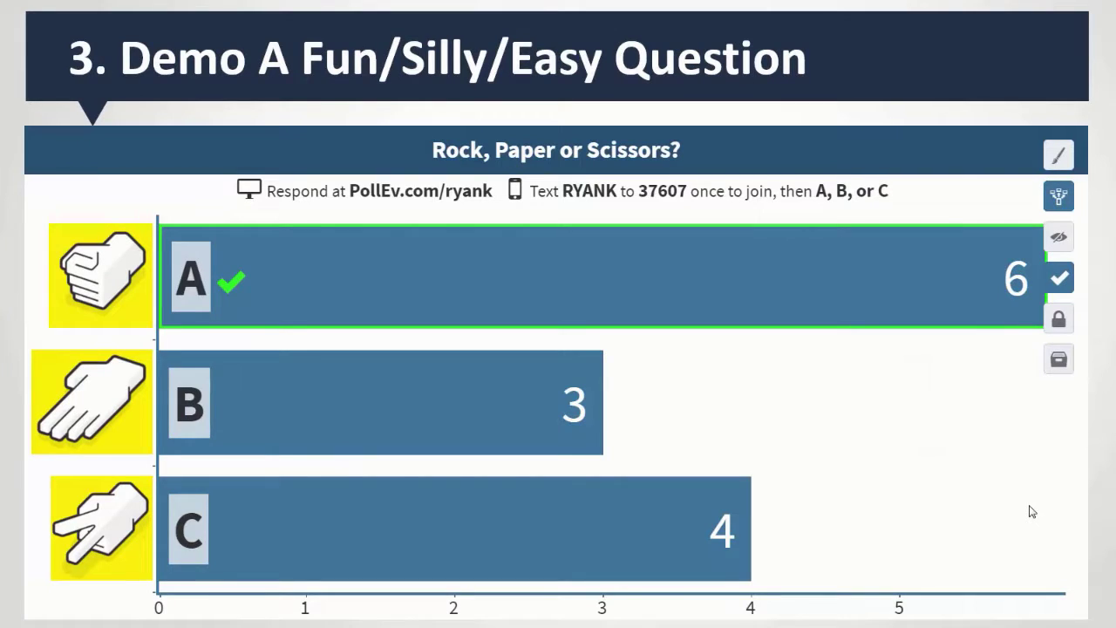
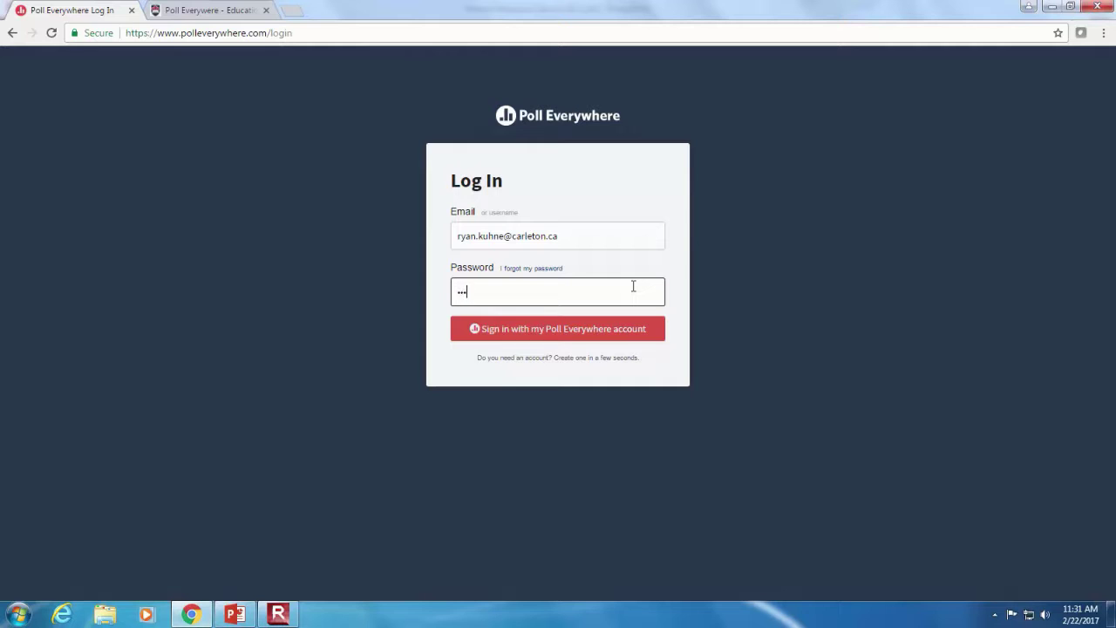
Step: Sign in to the Poll Everywhere website with the account password and dismiss the browser's offer to save it
{"action": "key", "text": "Return"}
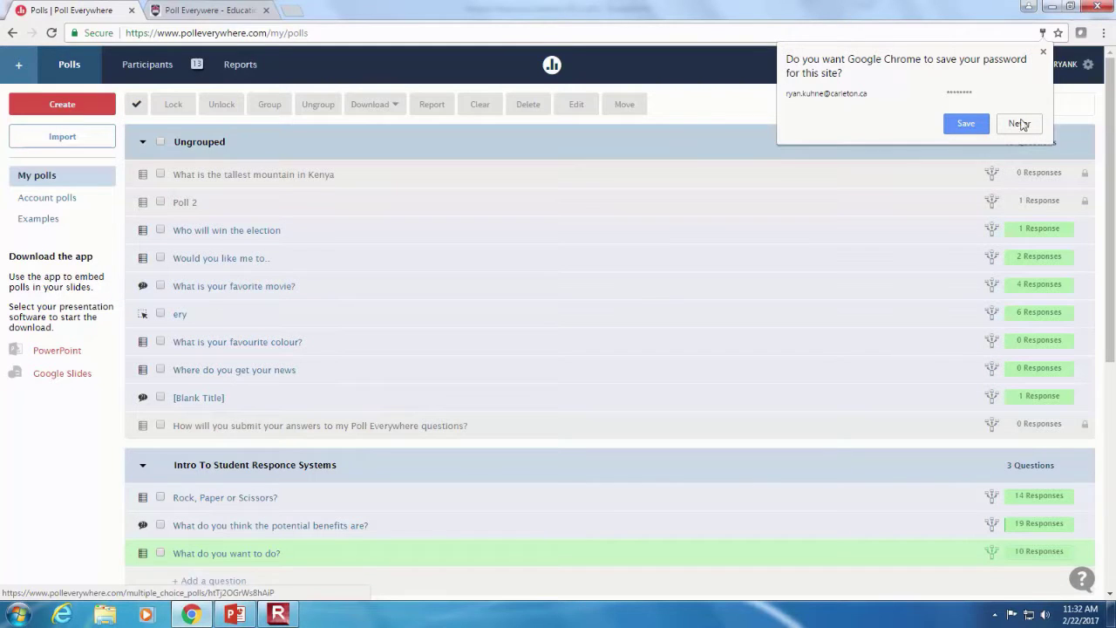
{"action": "left_click", "coordinate": [1045, 52]}
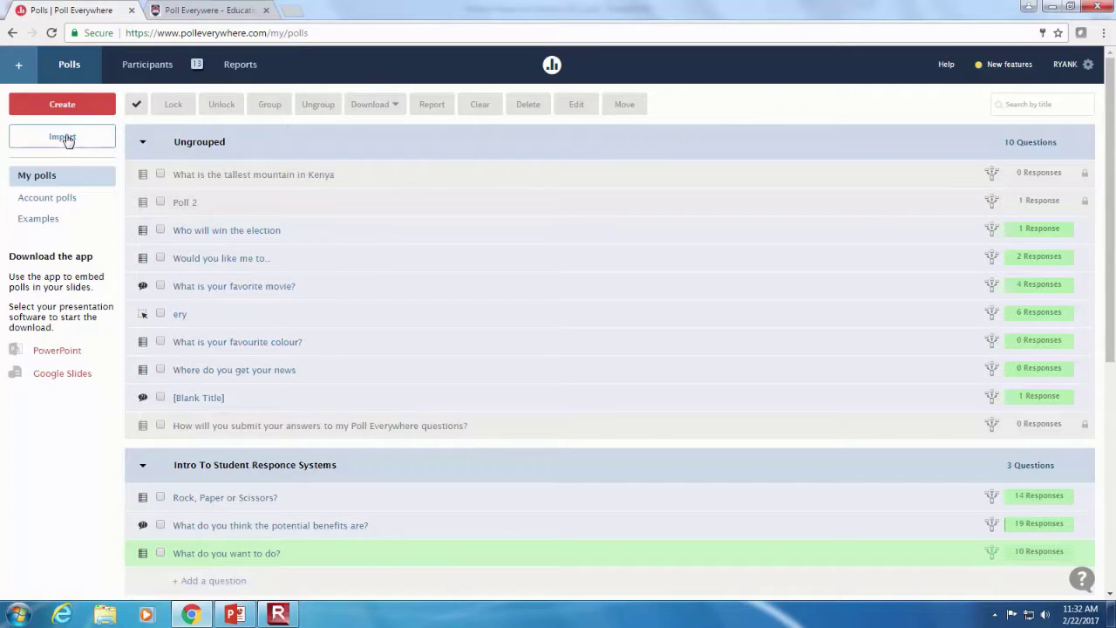
Step: Look over the polls and question groups in the My polls list
{"action": "scroll", "coordinate": [190, 372], "scroll_direction": "down", "scroll_amount": 5}
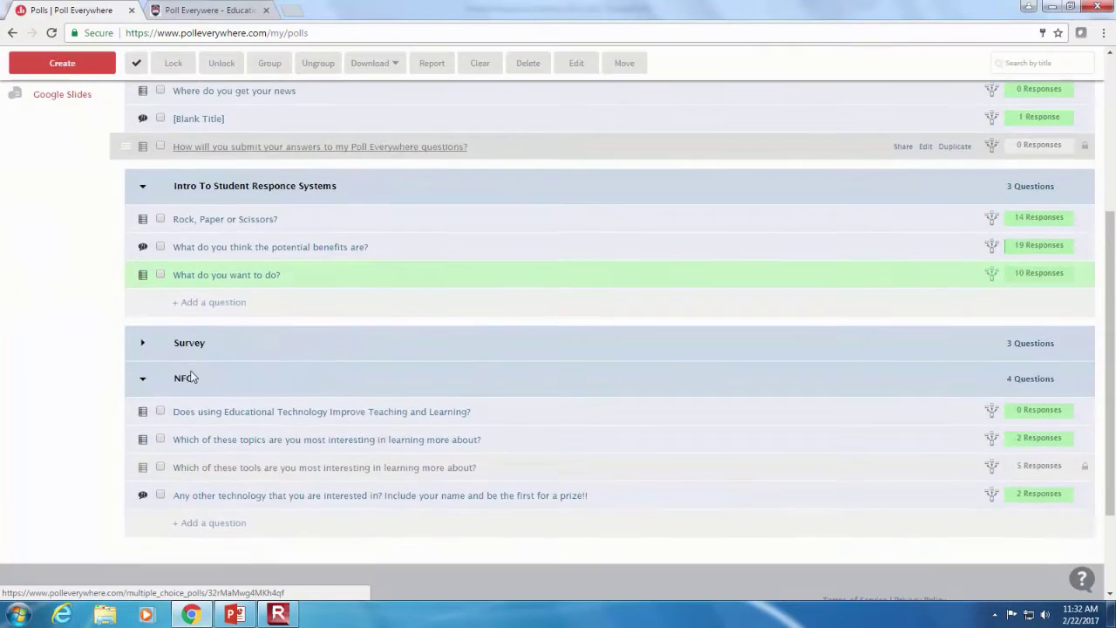
{"action": "scroll", "coordinate": [192, 379], "scroll_direction": "up", "scroll_amount": 5}
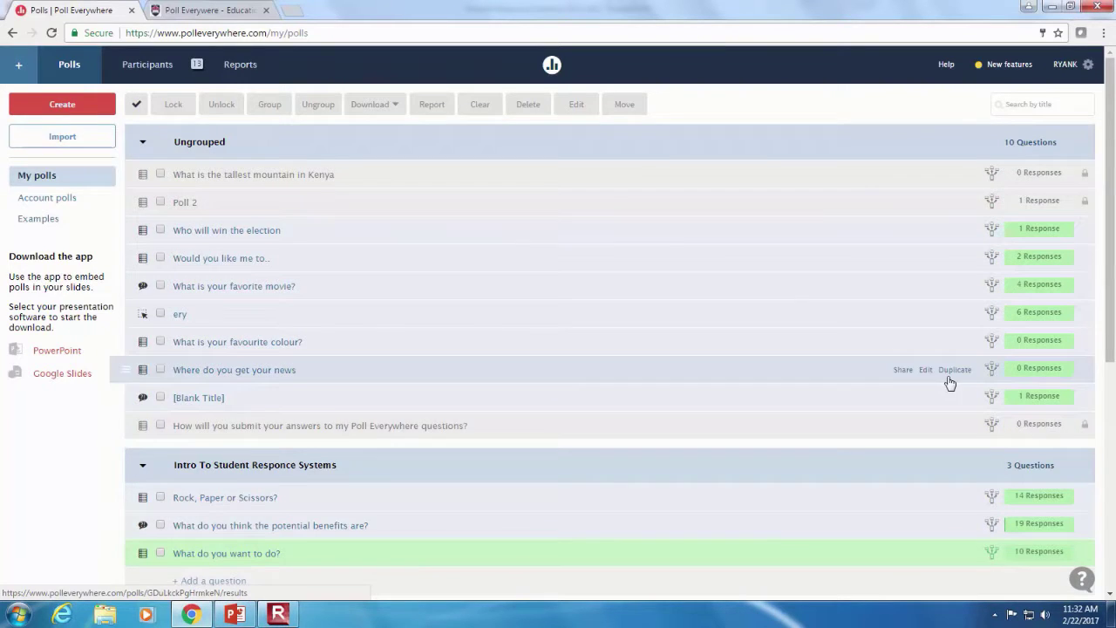
{"action": "scroll", "coordinate": [948, 381], "scroll_direction": "down", "scroll_amount": 2}
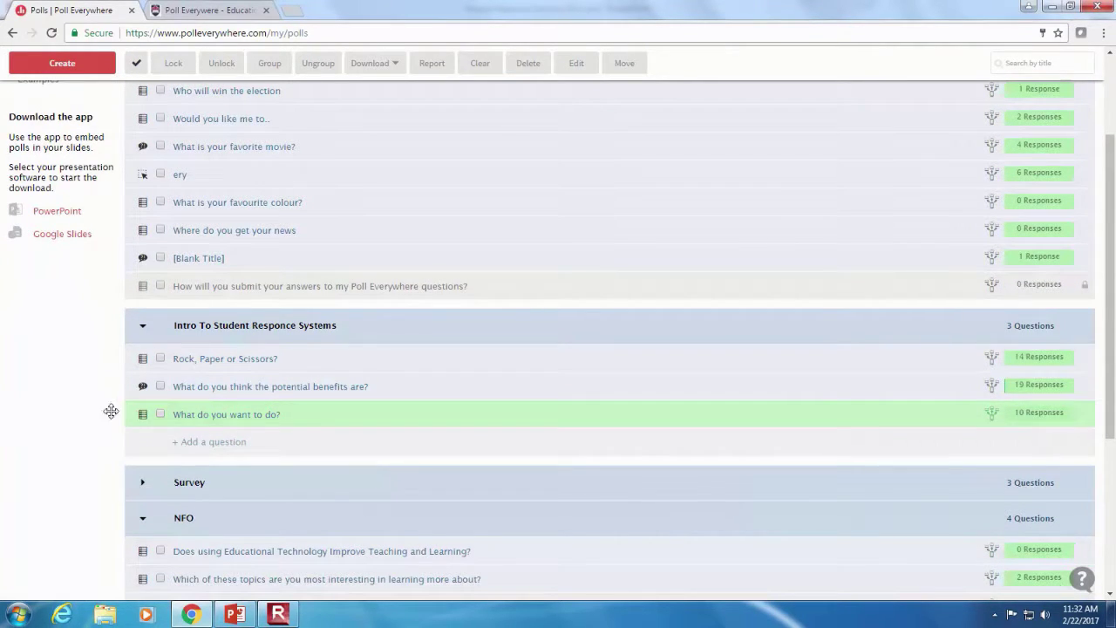
{"action": "scroll", "coordinate": [114, 412], "scroll_direction": "up", "scroll_amount": 2}
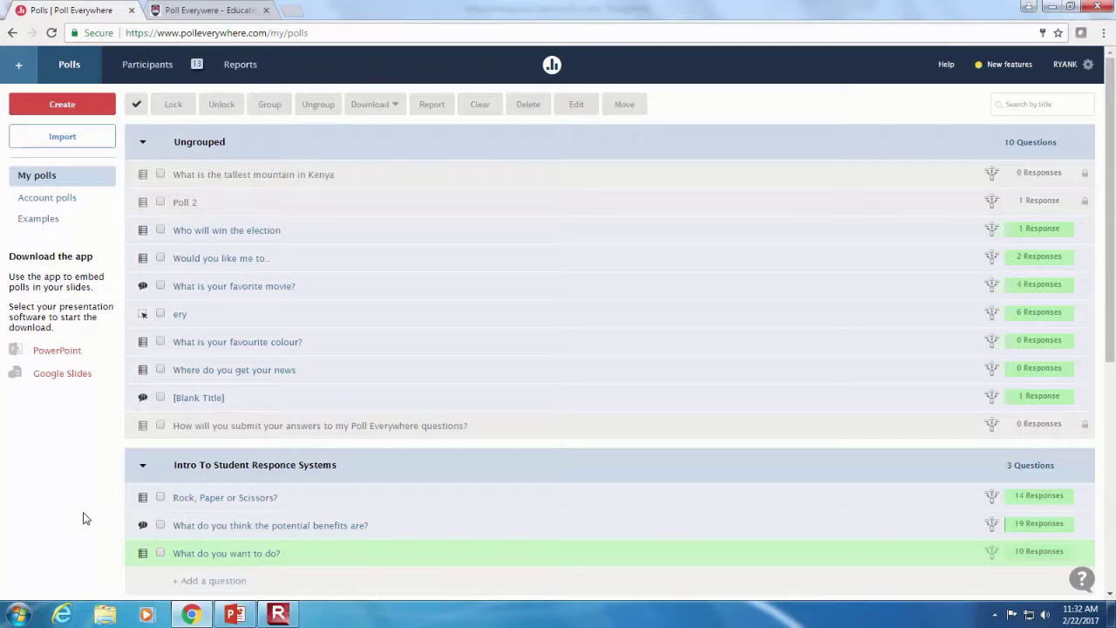
Step: Switch to PowerPoint and view the Poll Everywhere add-in's options for creating new polls and inserting existing ones
{"action": "left_click", "coordinate": [237, 616]}
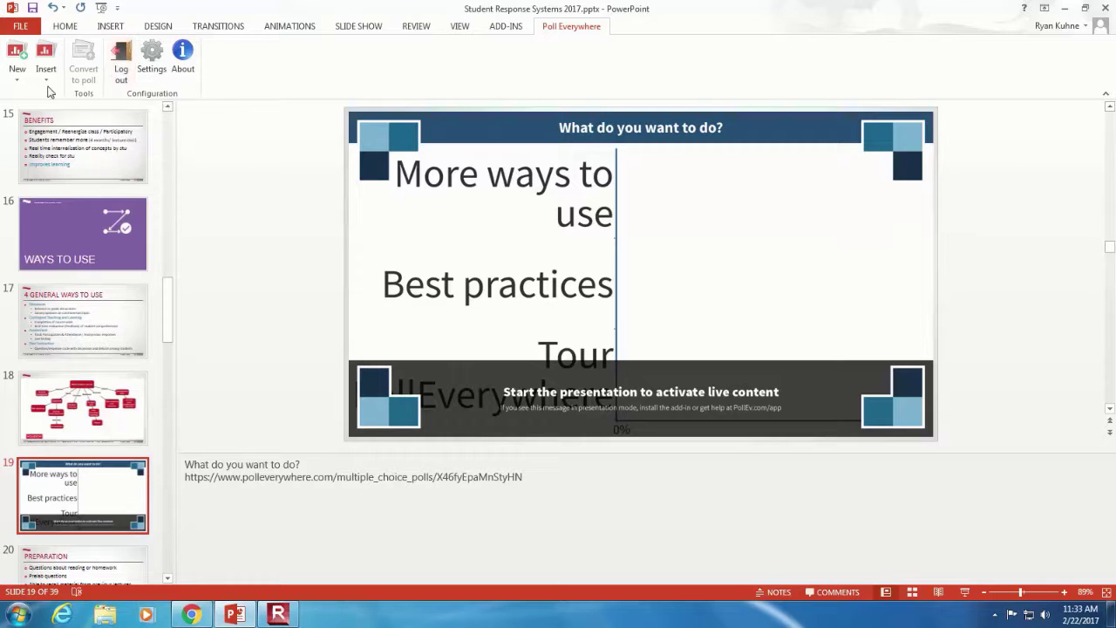
{"action": "left_click", "coordinate": [18, 78]}
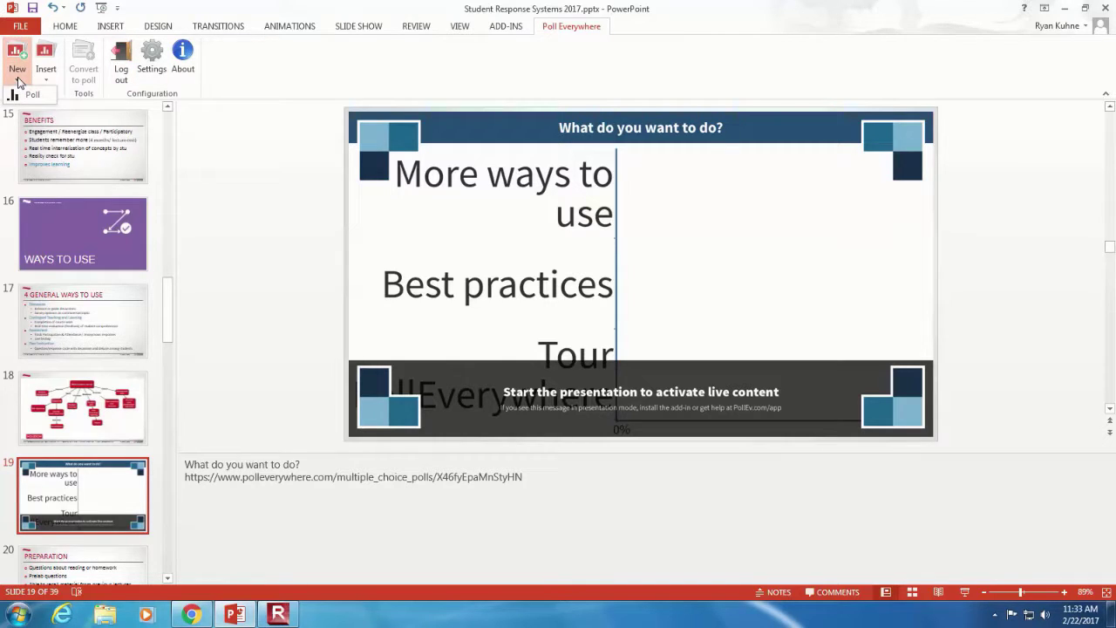
{"action": "left_click", "coordinate": [47, 78]}
{"action": "left_click", "coordinate": [47, 79]}
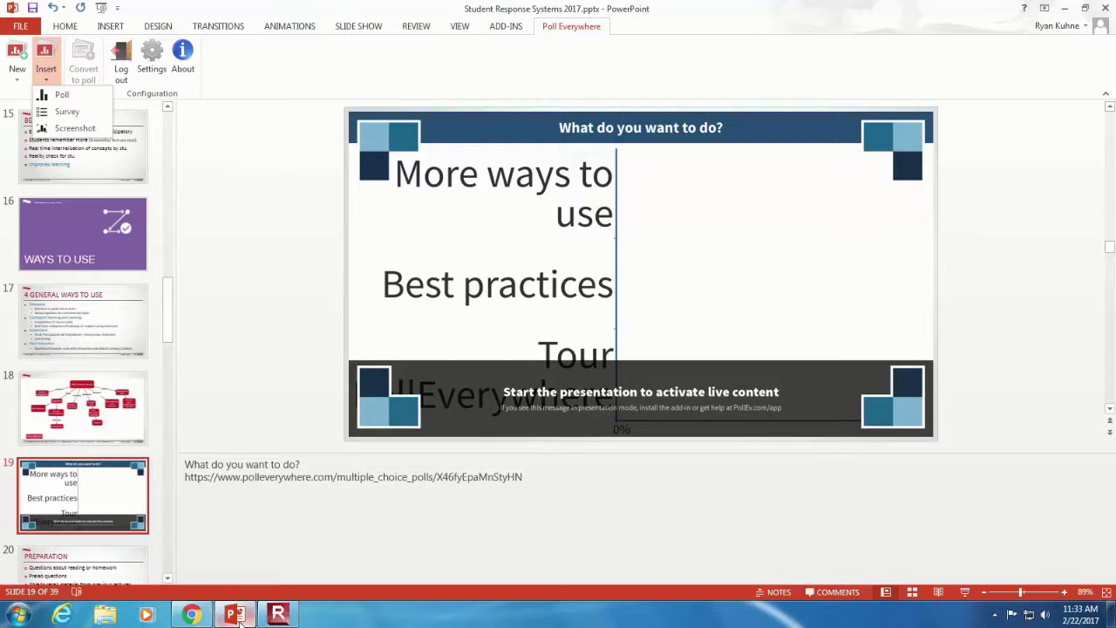
Step: Back in Chrome, select the tallest mountain, Poll 2 and election polls, and view the available download options
{"action": "left_click", "coordinate": [192, 615]}
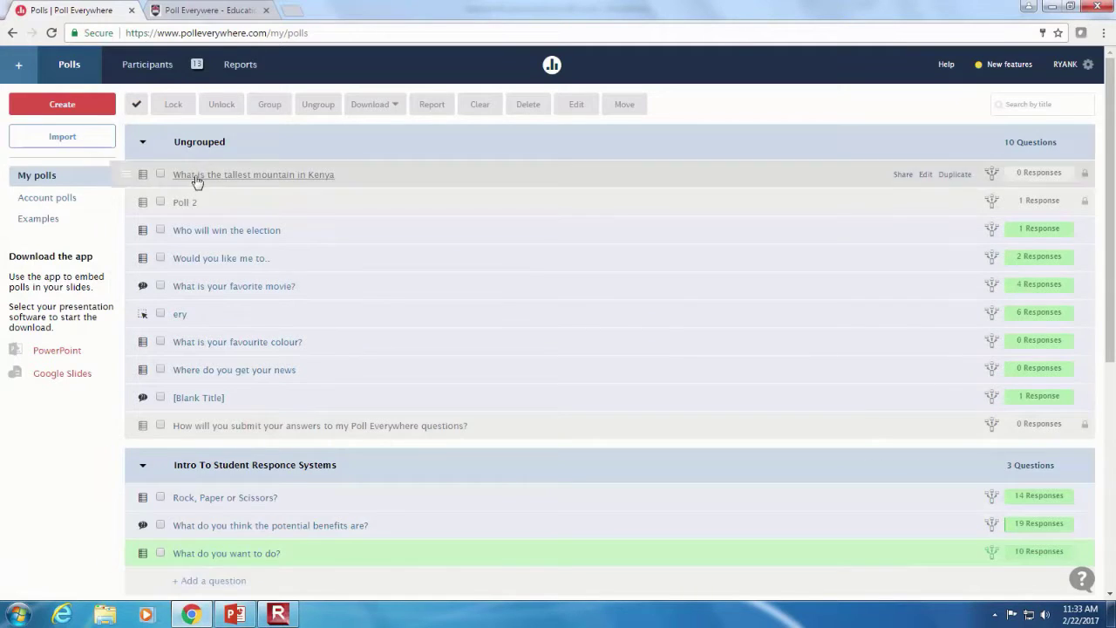
{"action": "left_click", "coordinate": [160, 174]}
{"action": "left_click", "coordinate": [160, 202]}
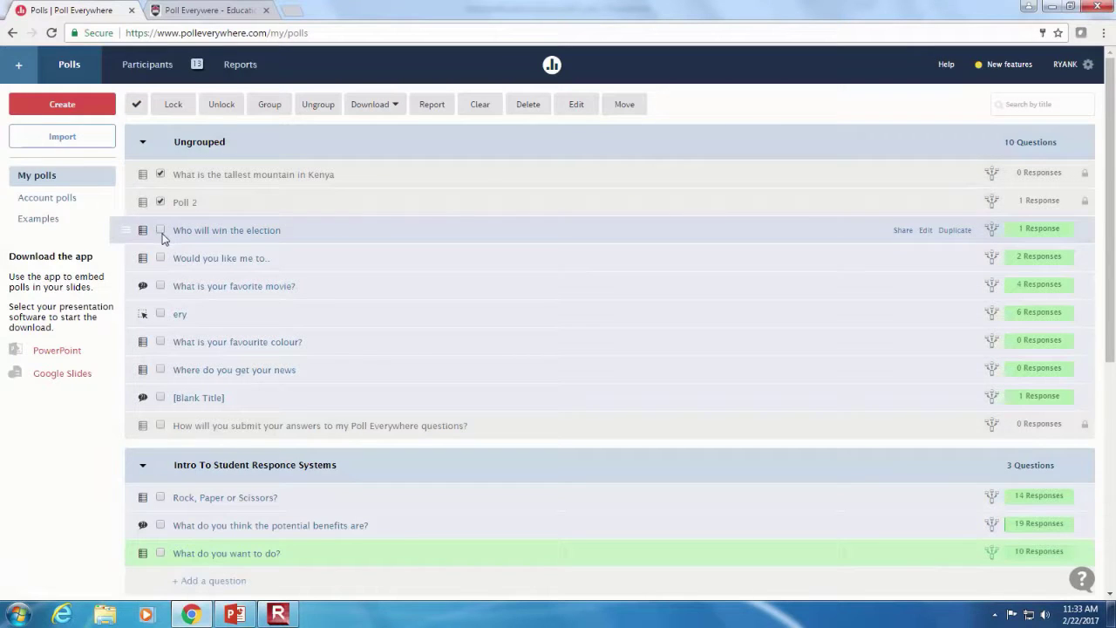
{"action": "left_click", "coordinate": [391, 106]}
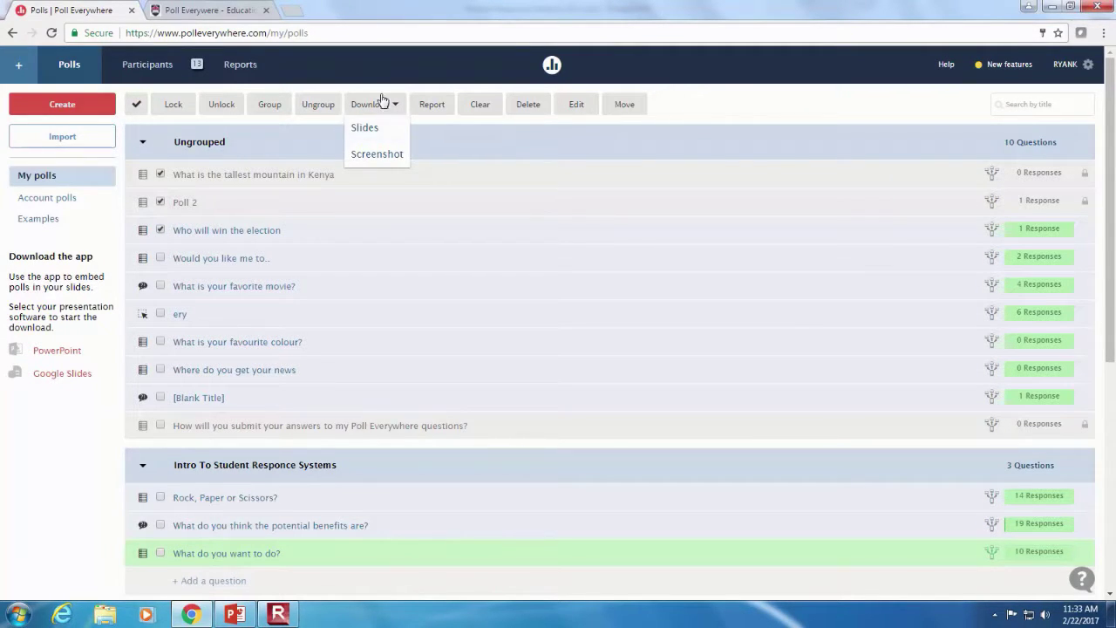
{"action": "left_click", "coordinate": [377, 77]}
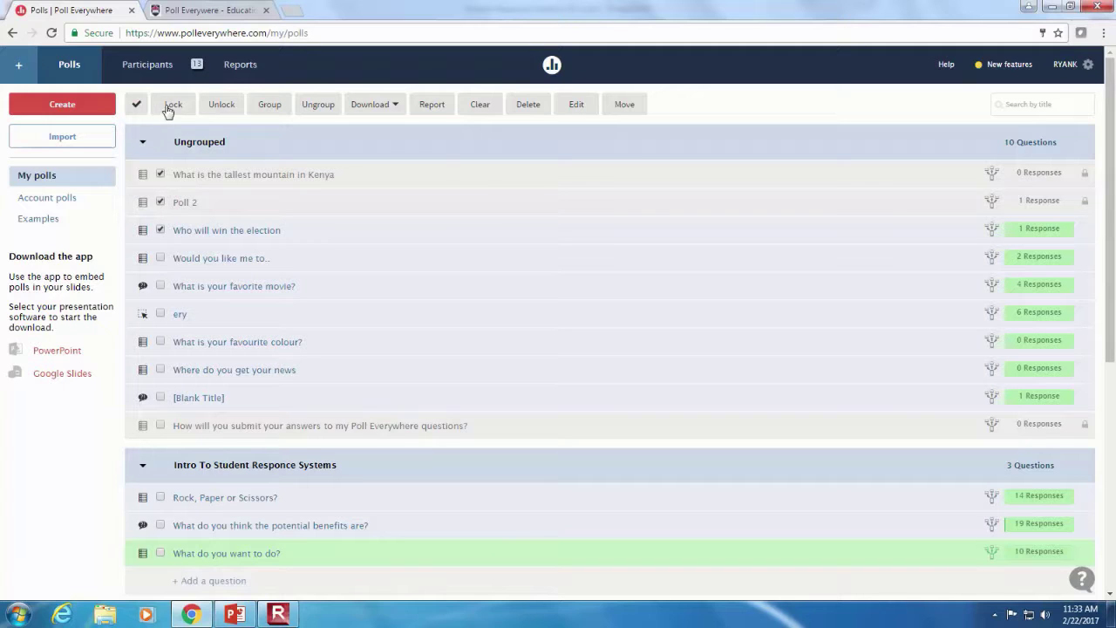
Step: Start a new poll and look through the word cloud, Q&A, rank order, clickable image and survey activity types
{"action": "left_click", "coordinate": [72, 107]}
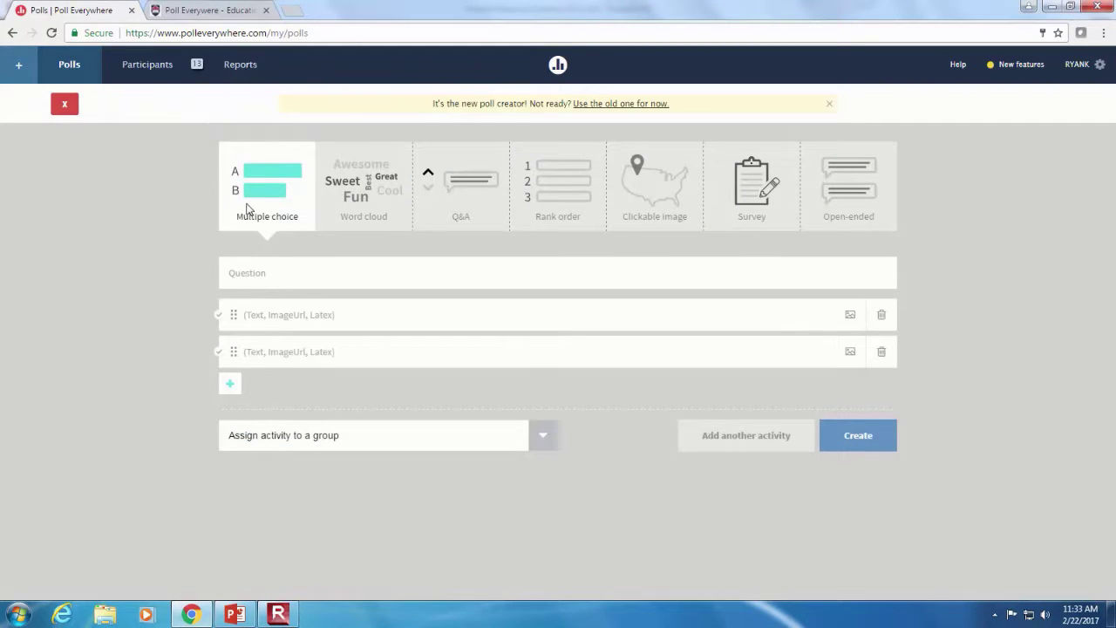
{"action": "left_click", "coordinate": [350, 212]}
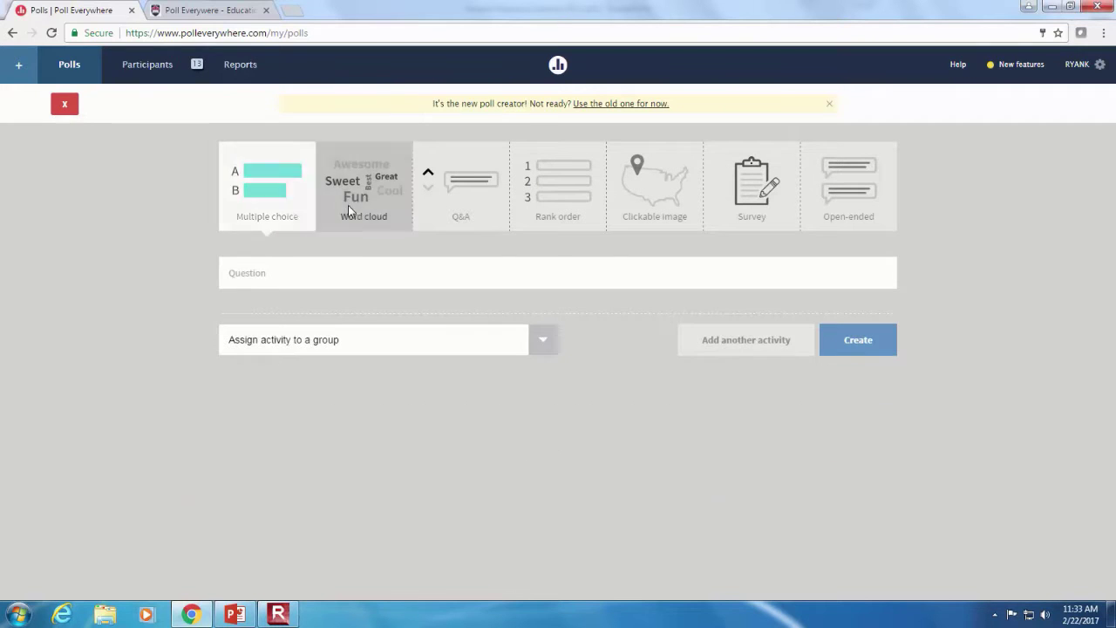
{"action": "left_click", "coordinate": [491, 205]}
{"action": "left_click", "coordinate": [563, 206]}
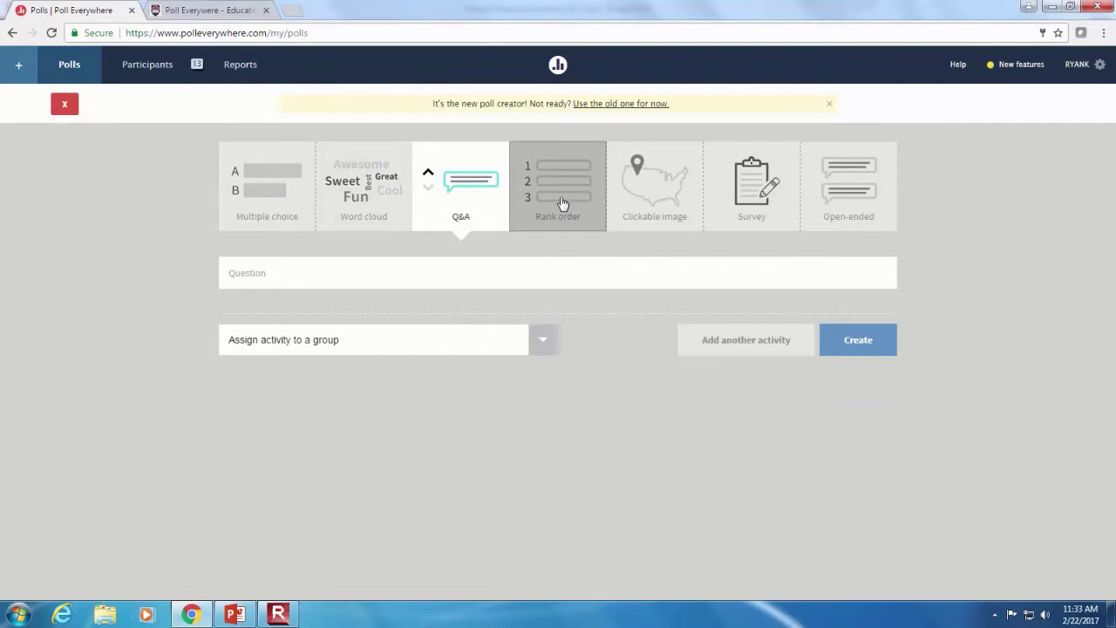
{"action": "left_click", "coordinate": [650, 202]}
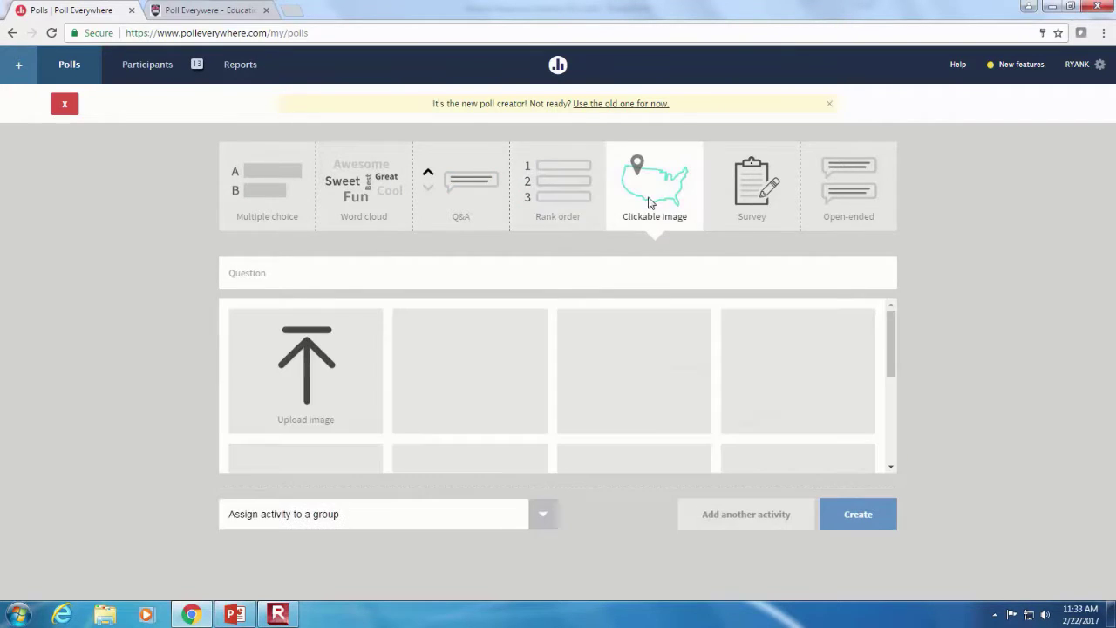
{"action": "left_click", "coordinate": [762, 203]}
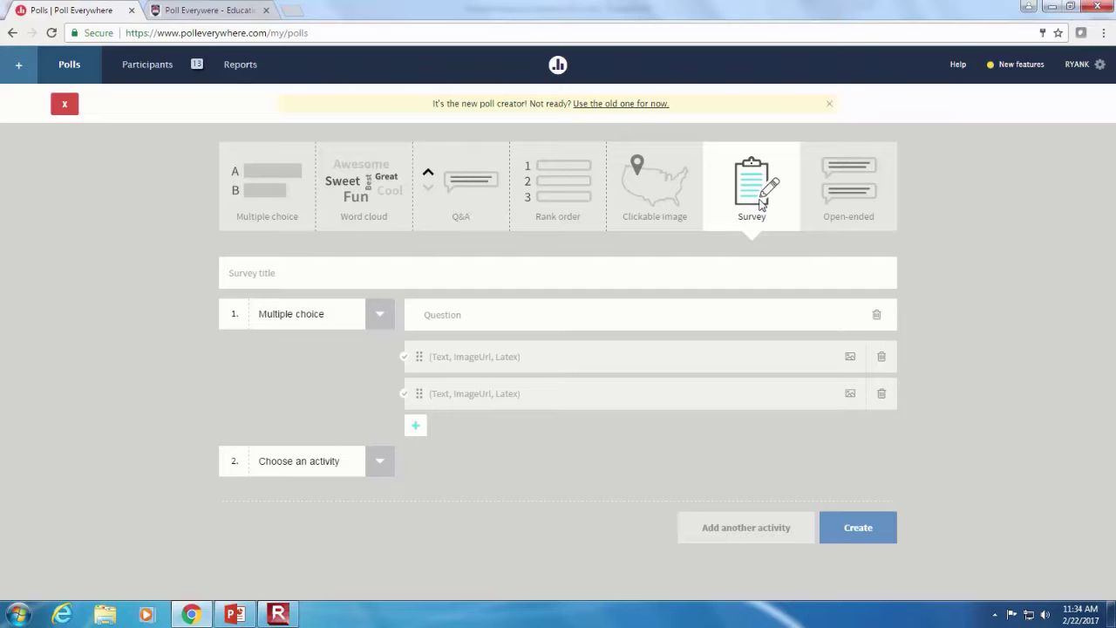
Step: Create an open-ended poll with the question "dfbgadfb dfb"
{"action": "left_click", "coordinate": [838, 191]}
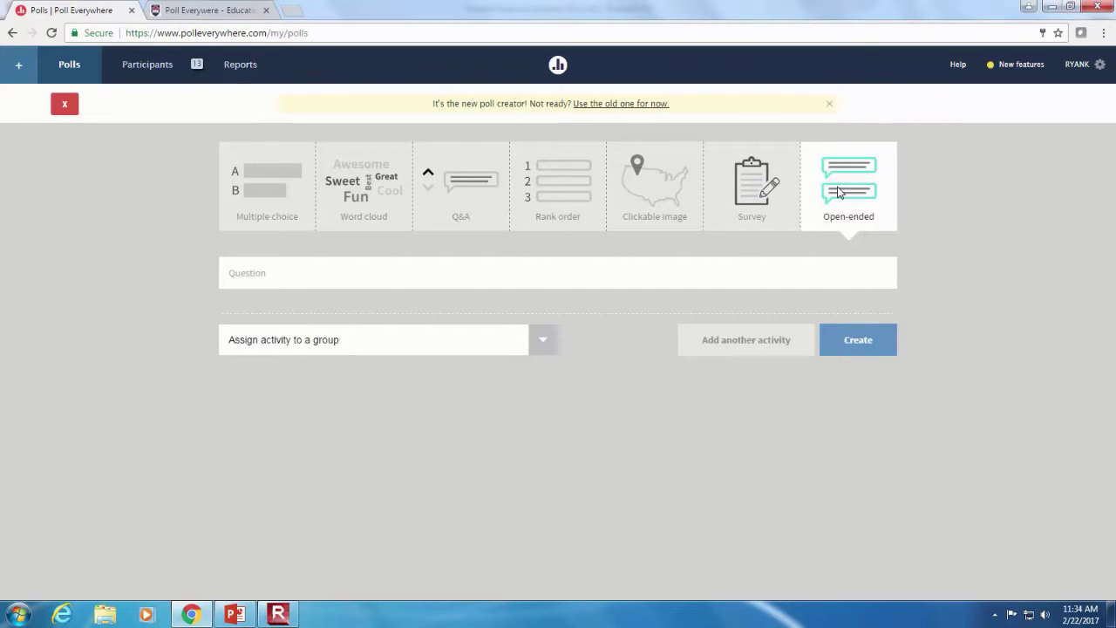
{"action": "left_click", "coordinate": [500, 279]}
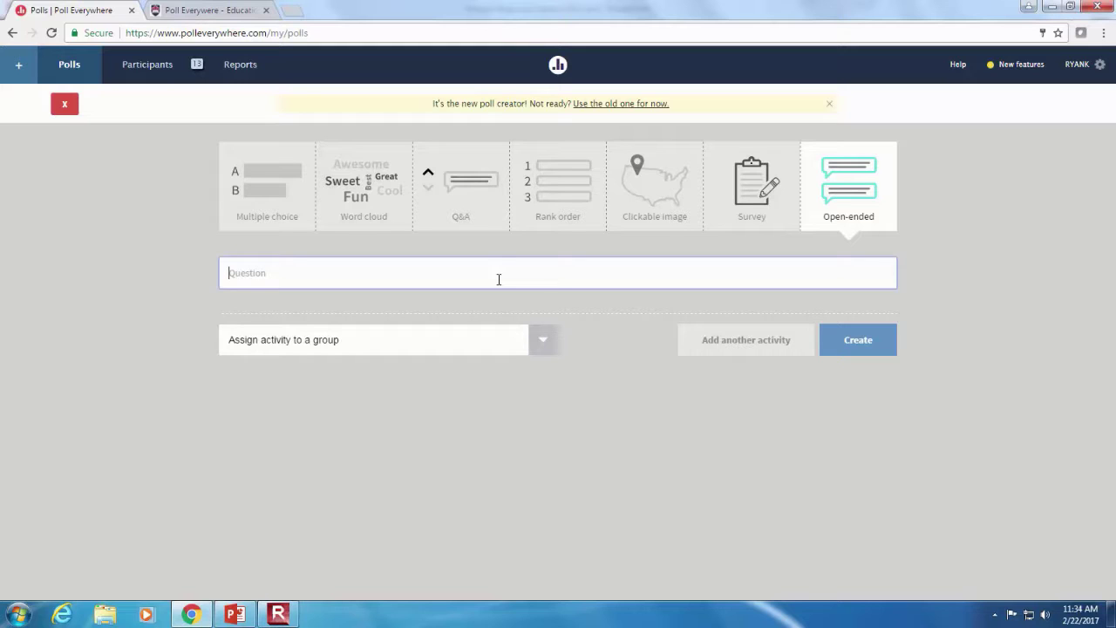
{"action": "type", "text": "dfbgadfb dfb"}
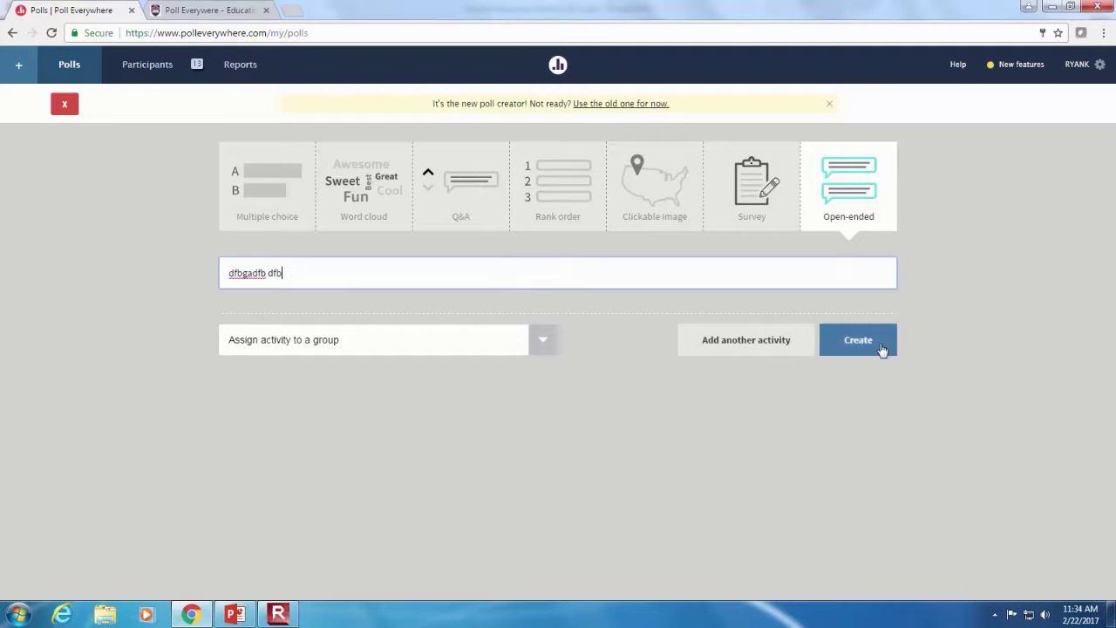
{"action": "left_click", "coordinate": [877, 342]}
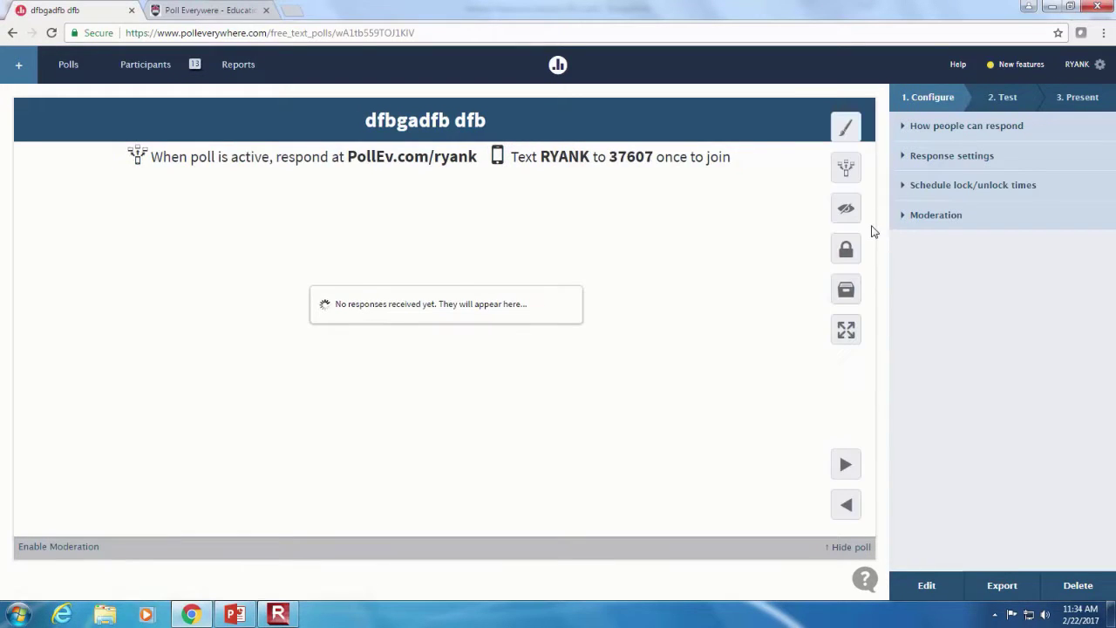
Step: Make the new poll's responses anonymous and review its response methods, lock/unlock scheduling and moderation settings
{"action": "left_click", "coordinate": [966, 129]}
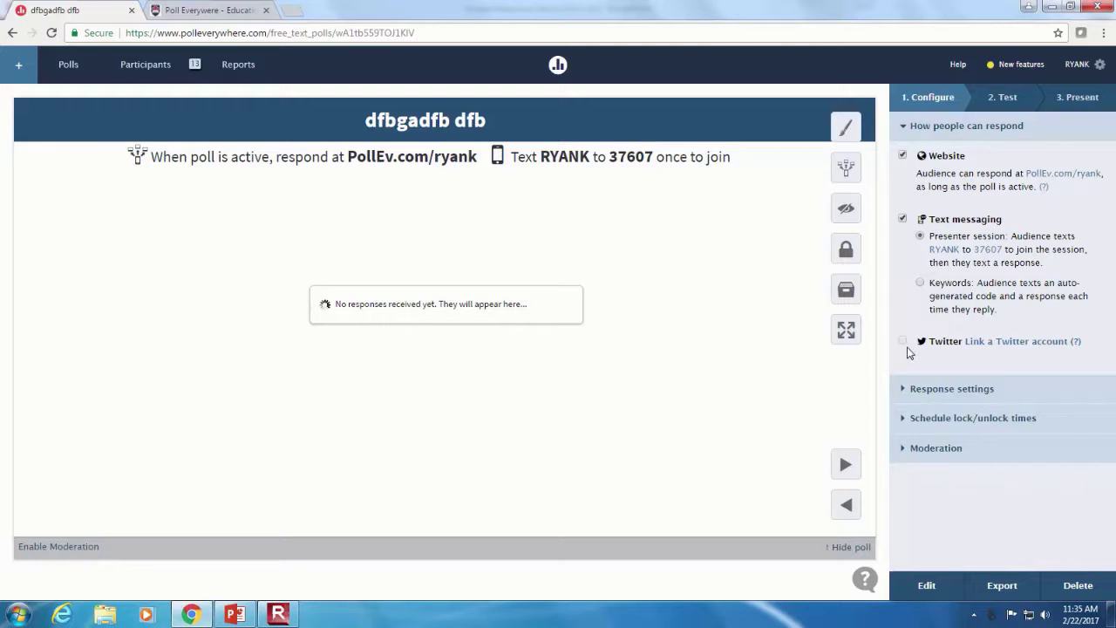
{"action": "left_click", "coordinate": [940, 388]}
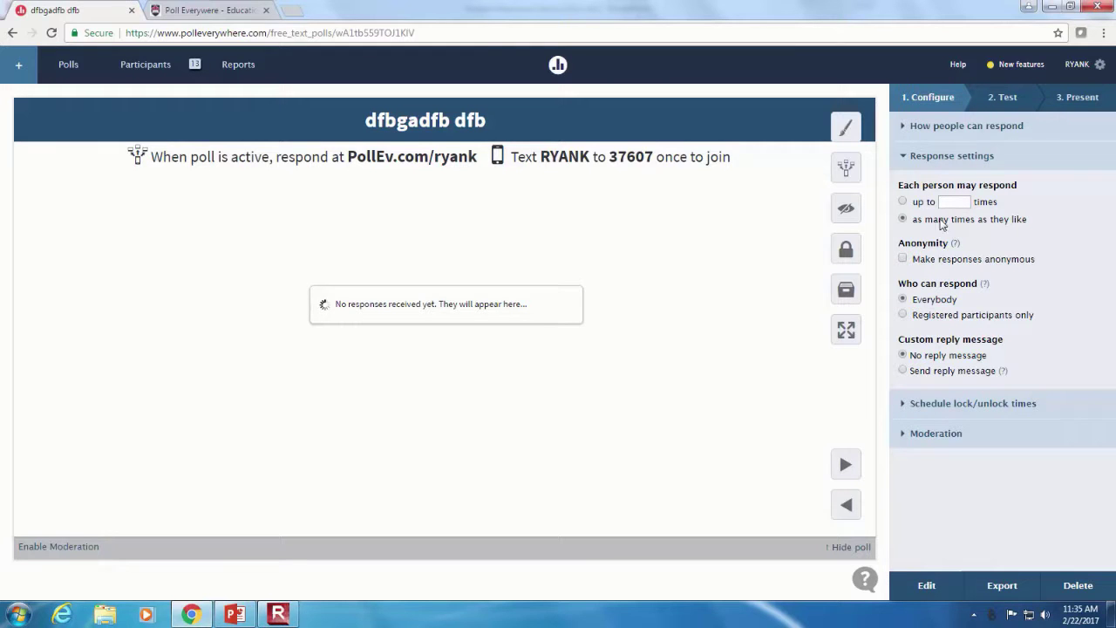
{"action": "left_click", "coordinate": [905, 259]}
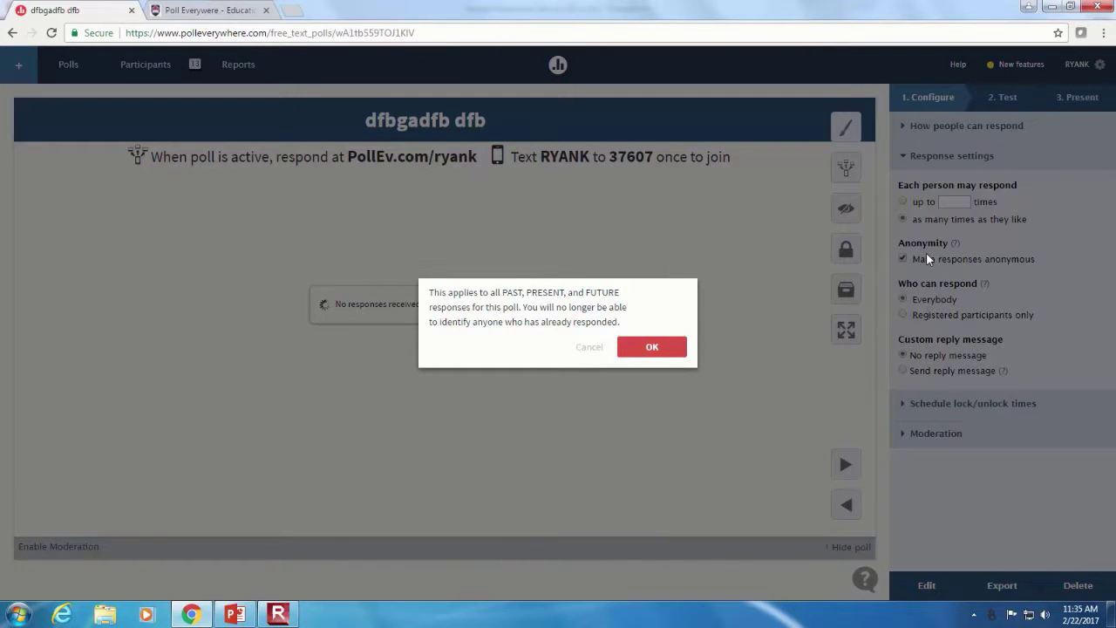
{"action": "left_click", "coordinate": [668, 349]}
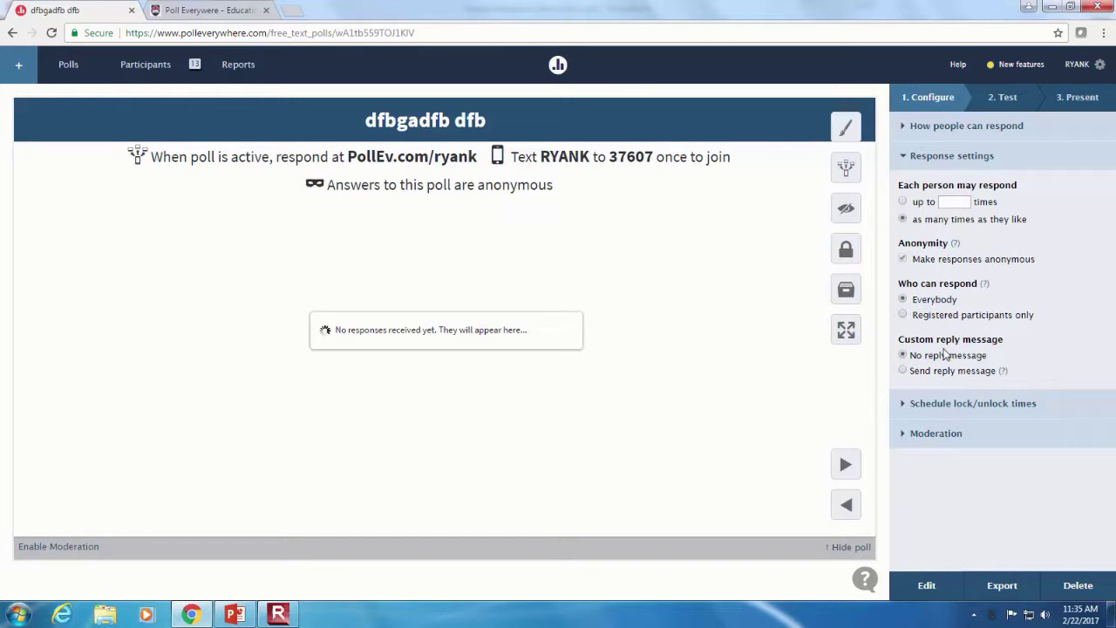
{"action": "left_click", "coordinate": [926, 403]}
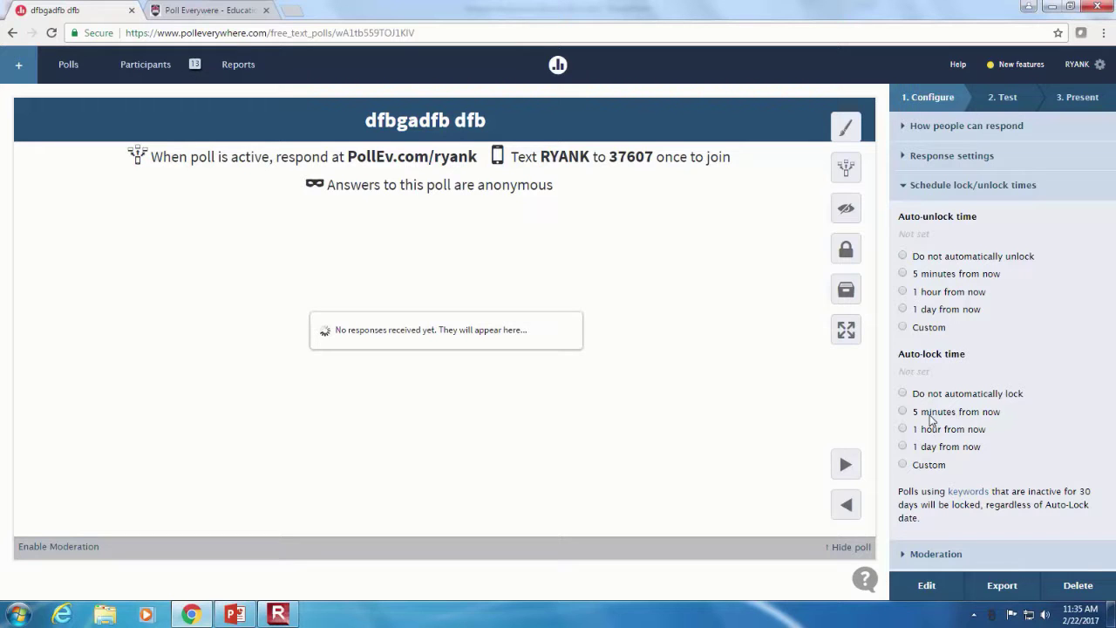
{"action": "left_click", "coordinate": [949, 554]}
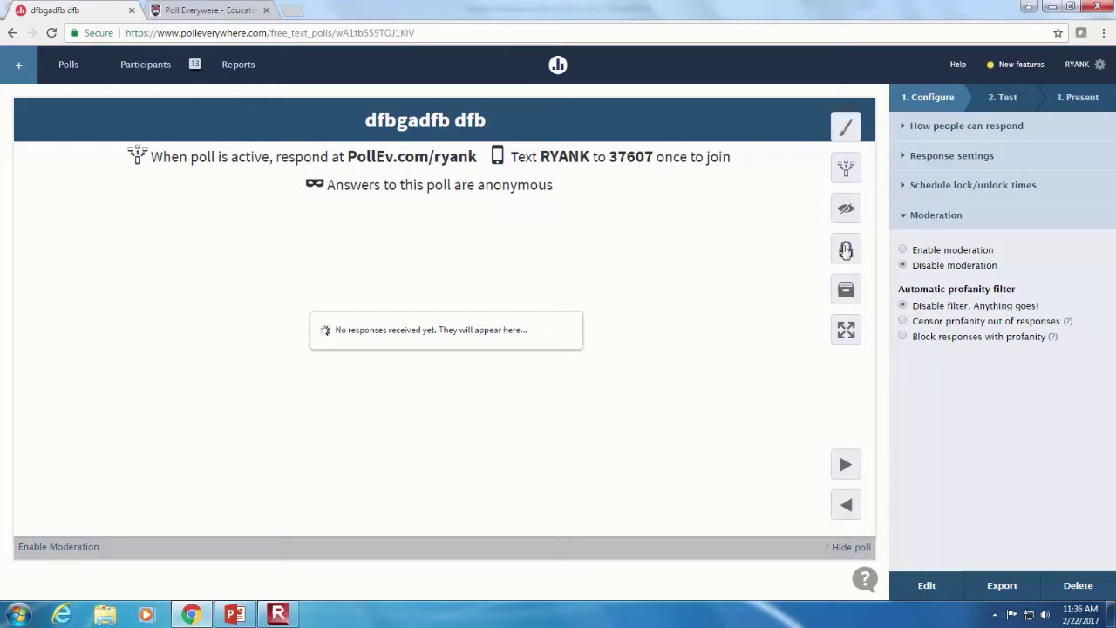
Step: Switch to Carleton's Poll Everywhere page and read through the instructor guides and tips, highlighting the Canadian 10 digit number tip
{"action": "left_click", "coordinate": [195, 17]}
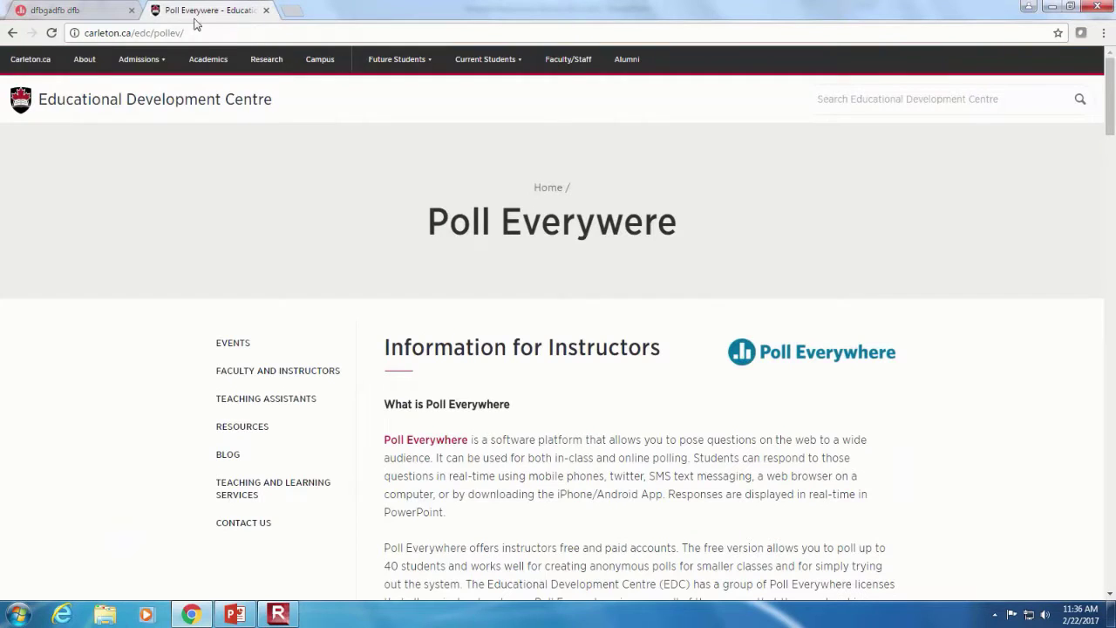
{"action": "scroll", "coordinate": [685, 436], "scroll_direction": "down", "scroll_amount": 3}
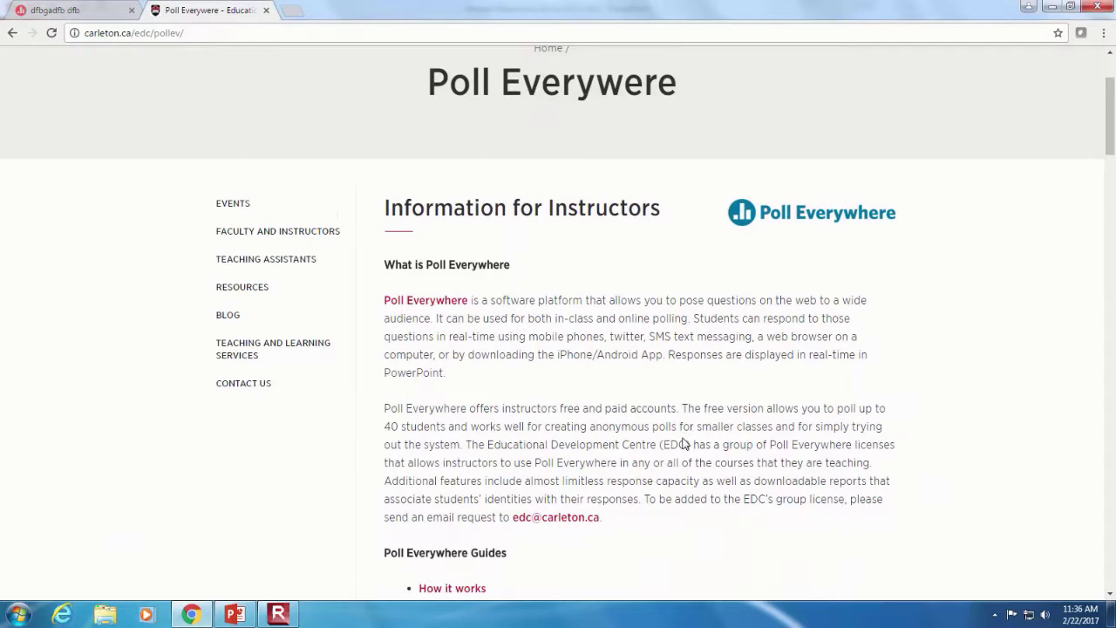
{"action": "scroll", "coordinate": [683, 441], "scroll_direction": "down", "scroll_amount": 3}
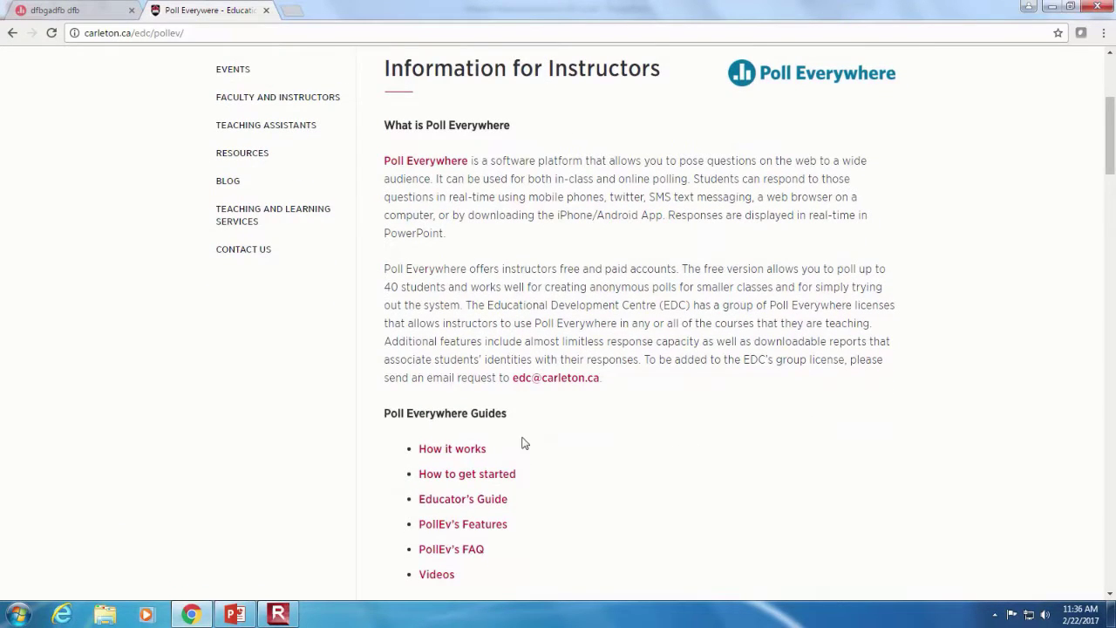
{"action": "scroll", "coordinate": [524, 443], "scroll_direction": "down", "scroll_amount": 2}
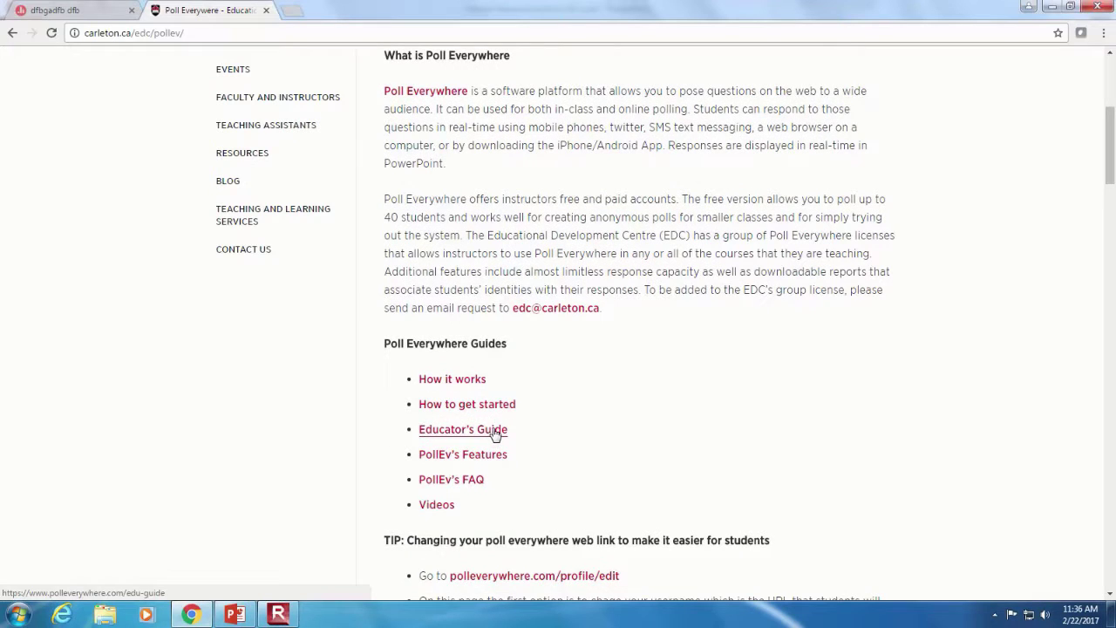
{"action": "scroll", "coordinate": [510, 440], "scroll_direction": "down", "scroll_amount": 2}
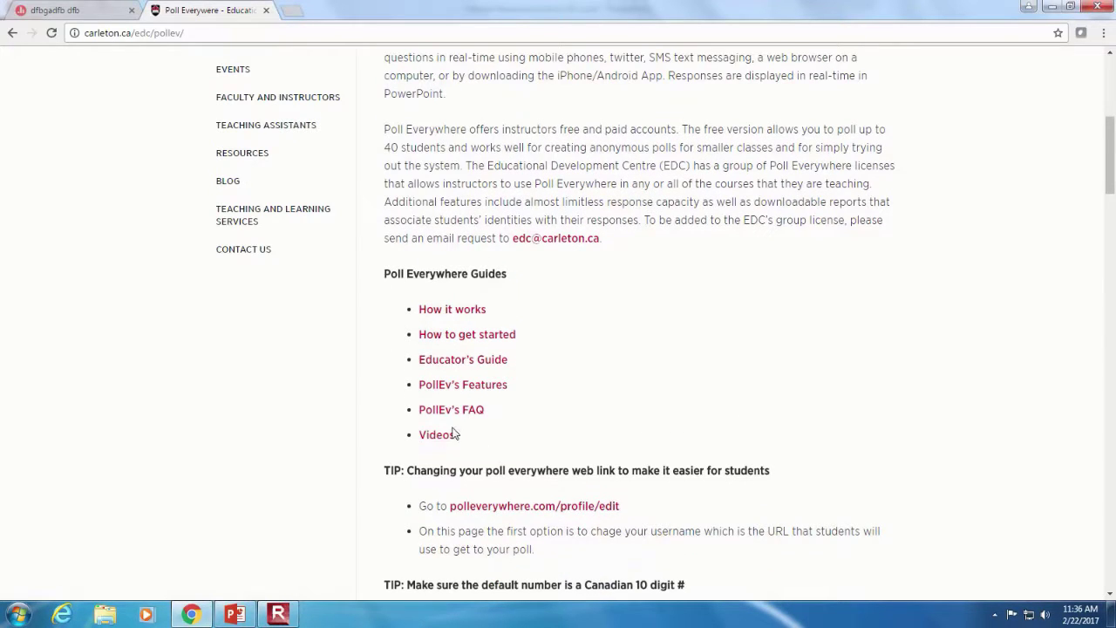
{"action": "scroll", "coordinate": [468, 436], "scroll_direction": "down", "scroll_amount": 3}
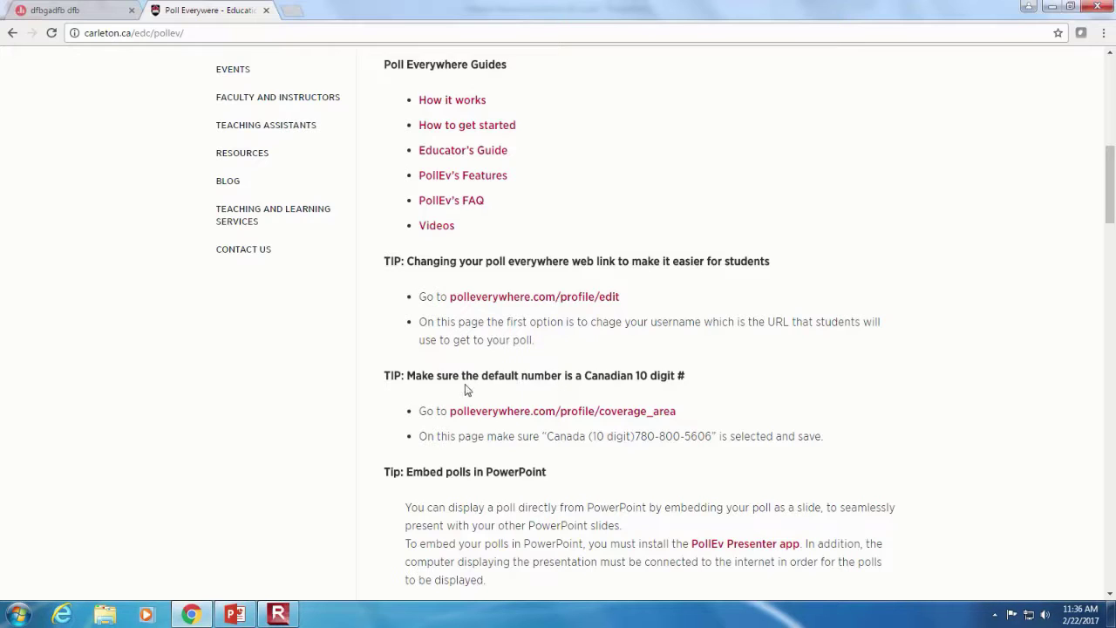
{"action": "left_click_drag", "start_coordinate": [417, 378], "coordinate": [728, 377]}
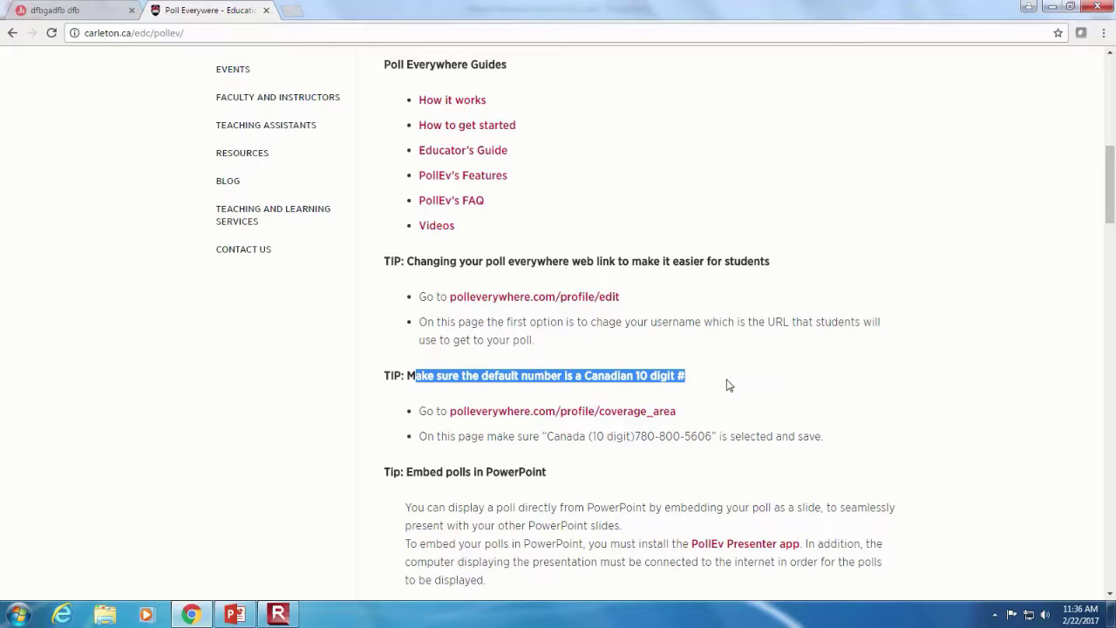
{"action": "scroll", "coordinate": [707, 424], "scroll_direction": "down", "scroll_amount": 1}
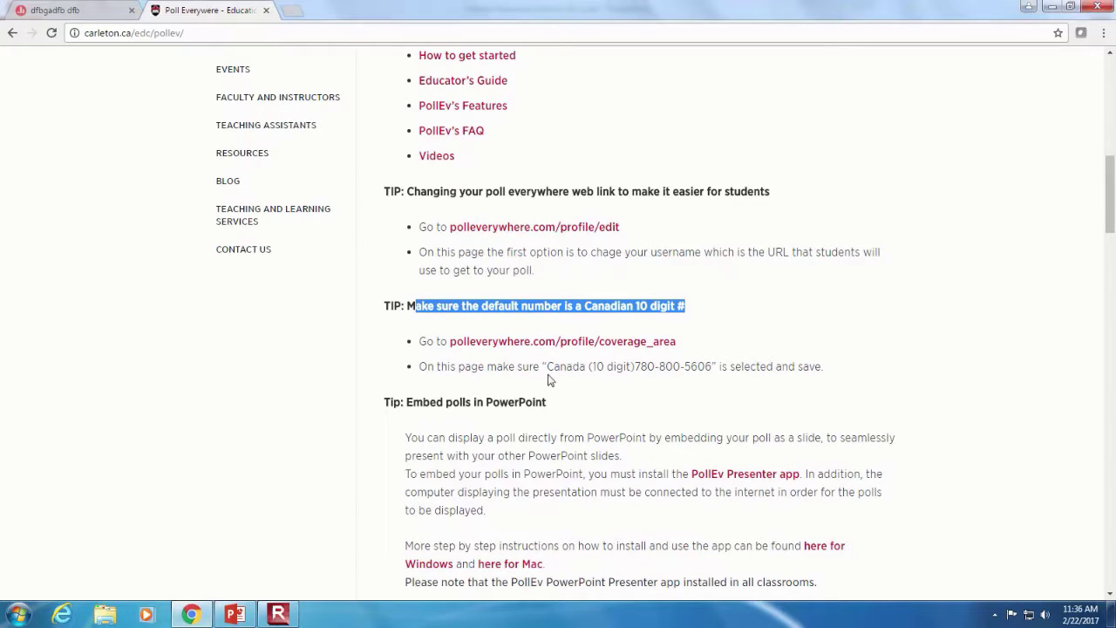
Step: Look over the page's guidance on embedding polls, tracking participation, inviting students to register and the sample email
{"action": "scroll", "coordinate": [628, 377], "scroll_direction": "down", "scroll_amount": 3}
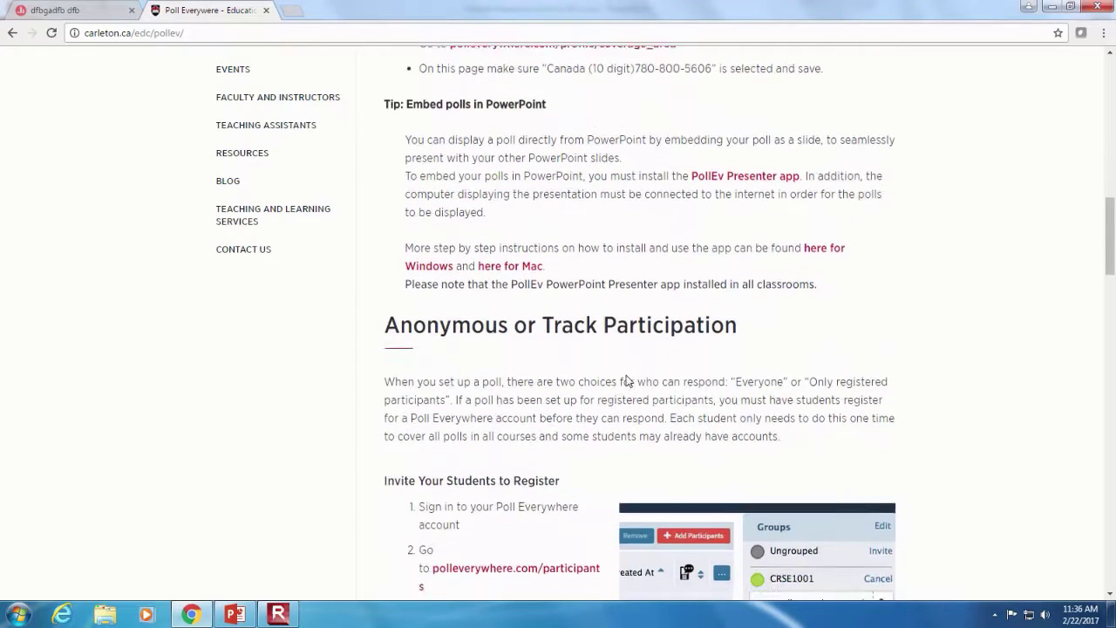
{"action": "scroll", "coordinate": [616, 386], "scroll_direction": "down", "scroll_amount": 1}
{"action": "scroll", "coordinate": [720, 322], "scroll_direction": "down", "scroll_amount": 3}
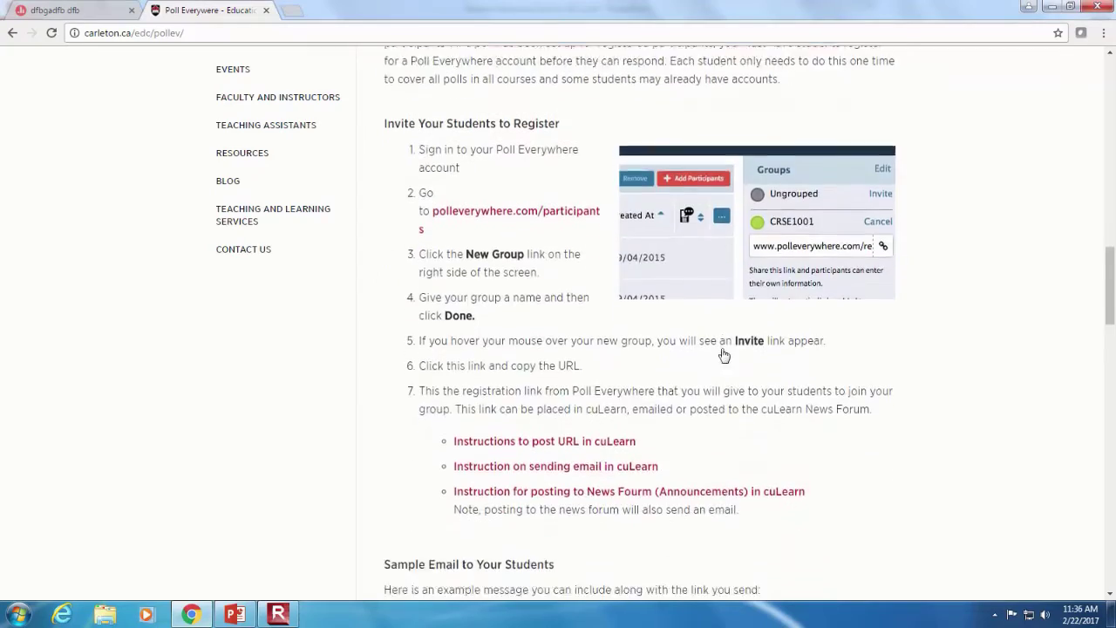
{"action": "scroll", "coordinate": [723, 355], "scroll_direction": "down", "scroll_amount": 5}
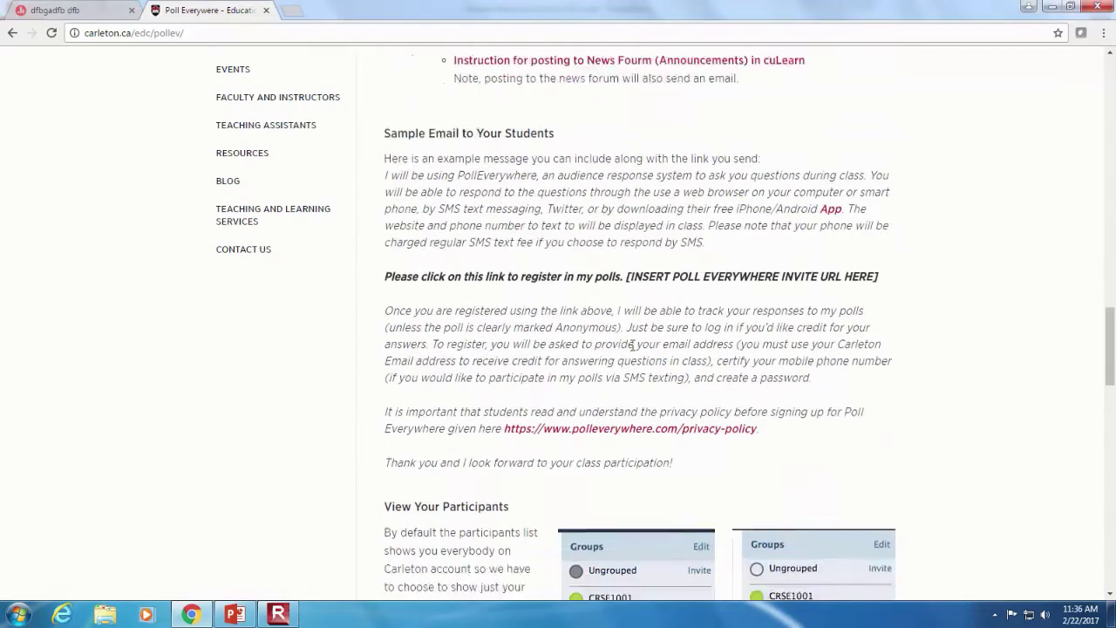
{"action": "scroll", "coordinate": [631, 345], "scroll_direction": "down", "scroll_amount": 1}
{"action": "scroll", "coordinate": [619, 326], "scroll_direction": "up", "scroll_amount": 5}
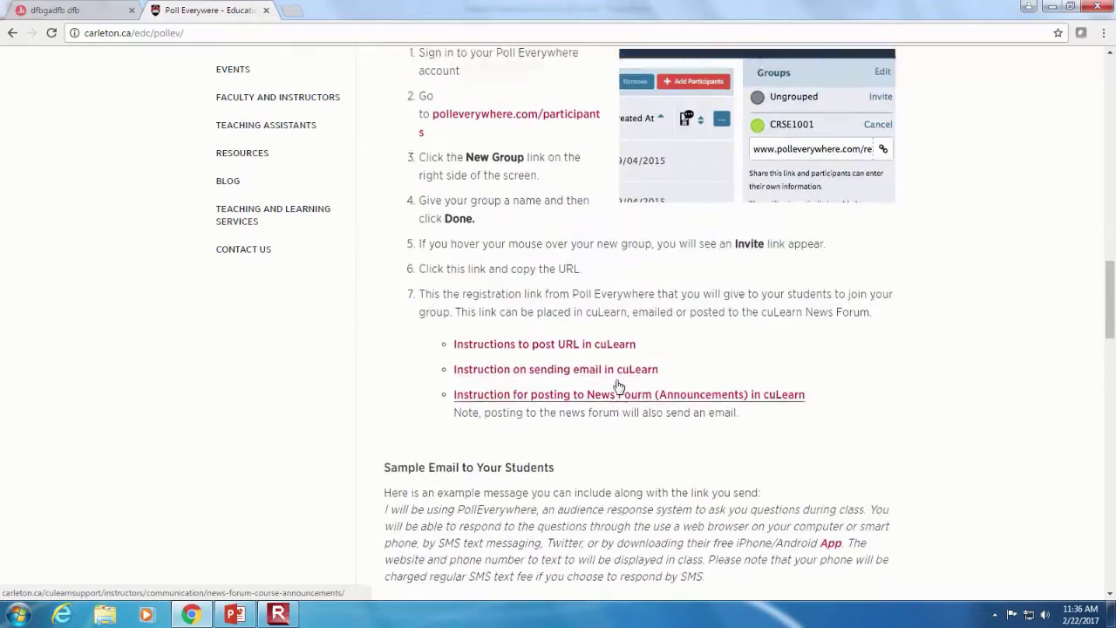
{"action": "scroll", "coordinate": [615, 388], "scroll_direction": "up", "scroll_amount": 7}
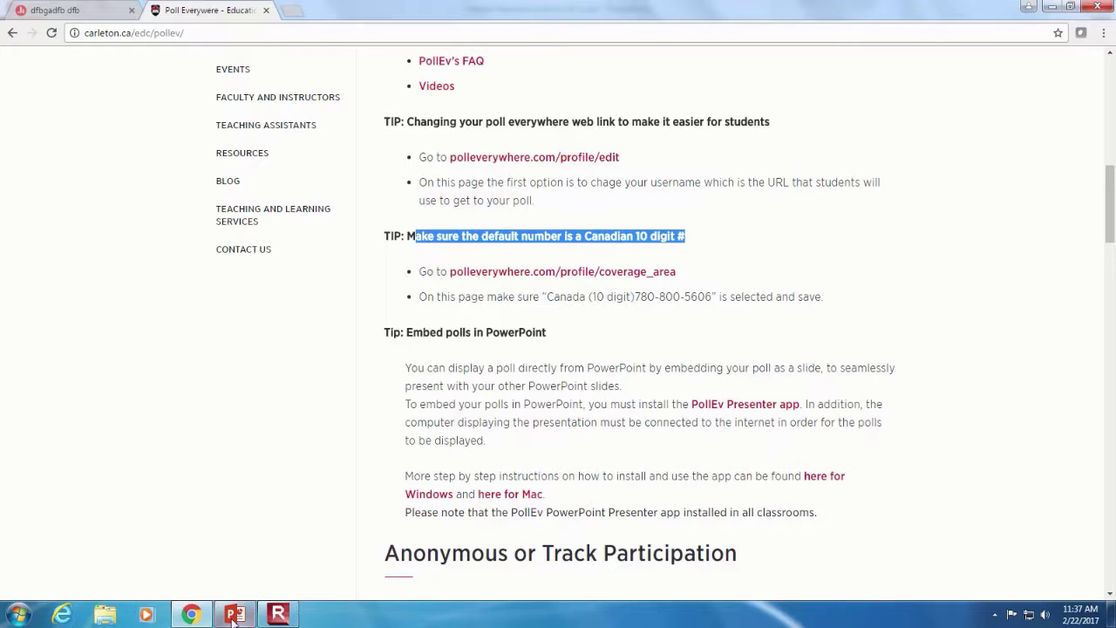
Step: Return to the open-ended poll, activate it for the web response test, and briefly view it full screen
{"action": "left_click", "coordinate": [87, 10]}
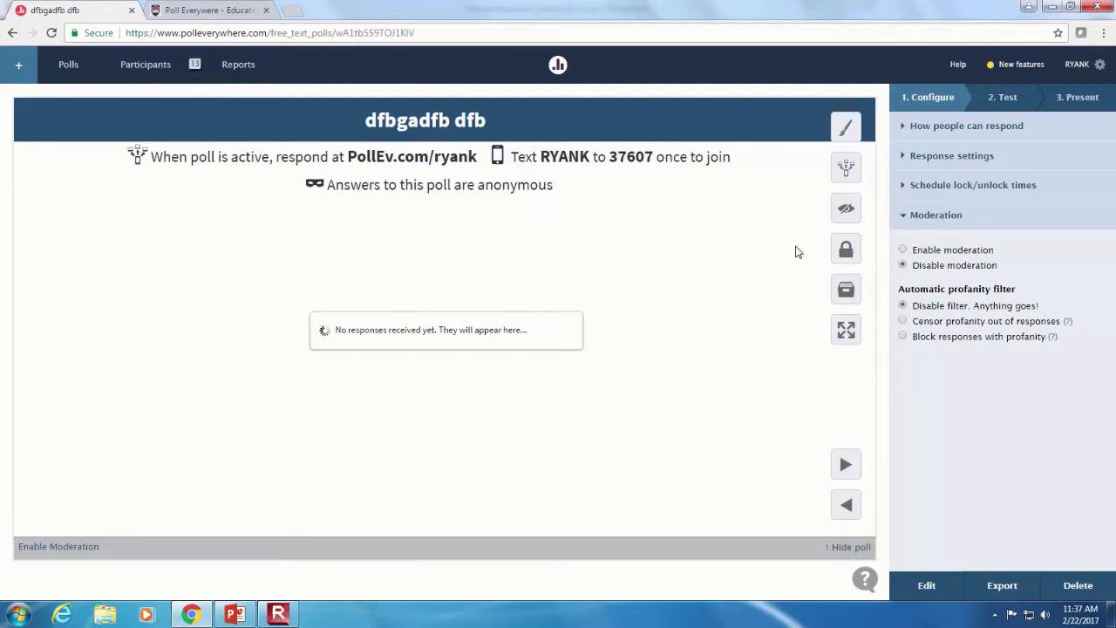
{"action": "left_click", "coordinate": [997, 99]}
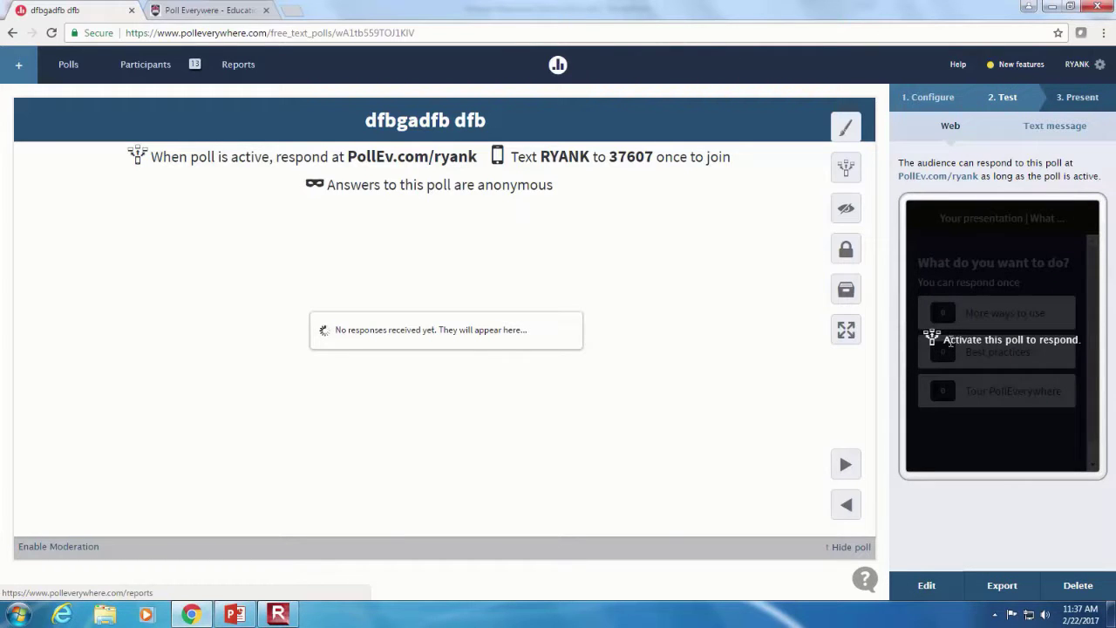
{"action": "left_click", "coordinate": [848, 169]}
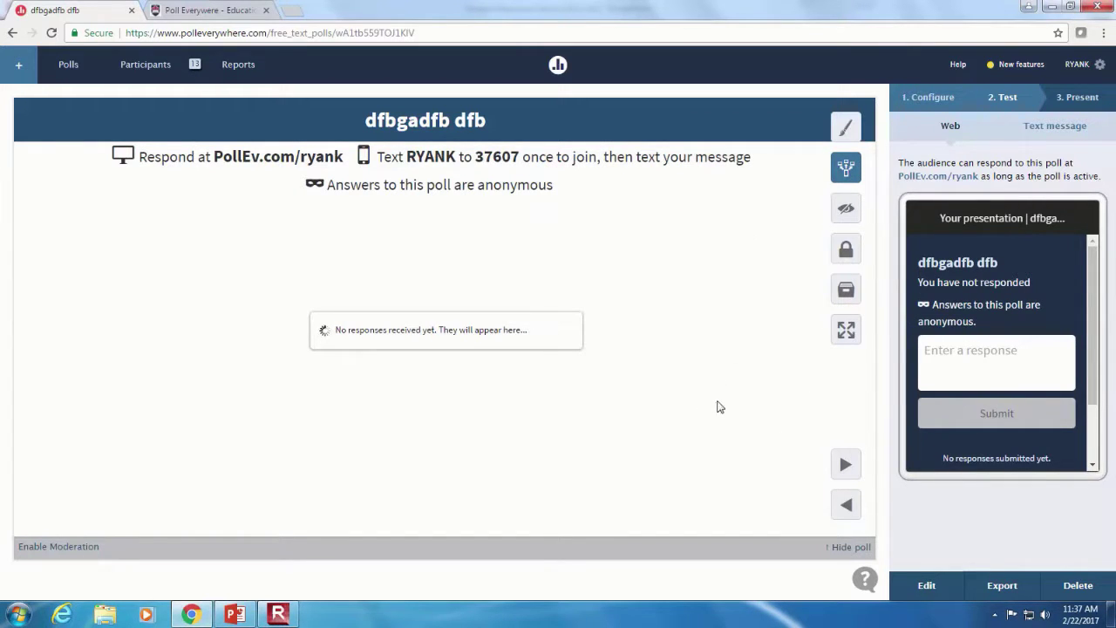
{"action": "left_click", "coordinate": [851, 331]}
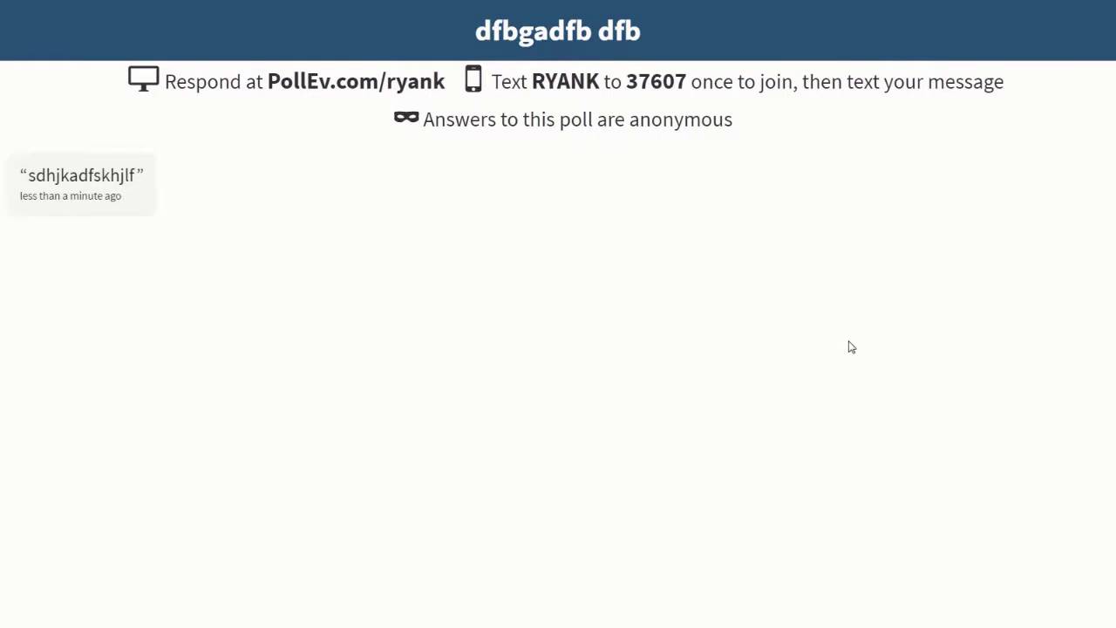
{"action": "key", "text": "Escape"}
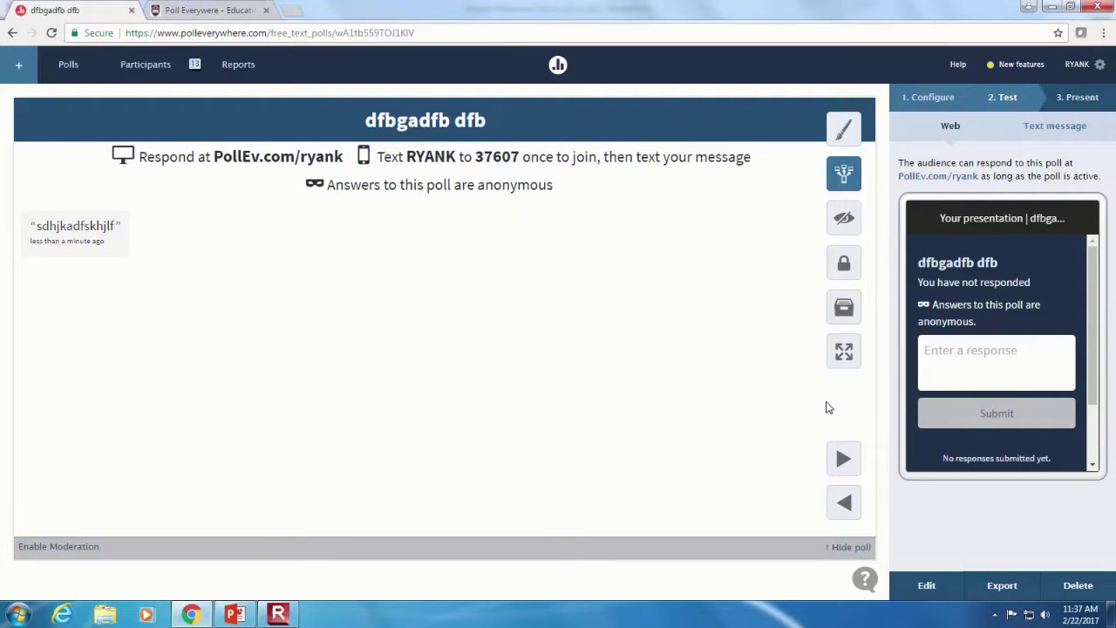
Step: Examine the poll's presentation options, including its shareable response link, live results and embedding choices
{"action": "left_click", "coordinate": [1051, 128]}
{"action": "left_click", "coordinate": [1066, 101]}
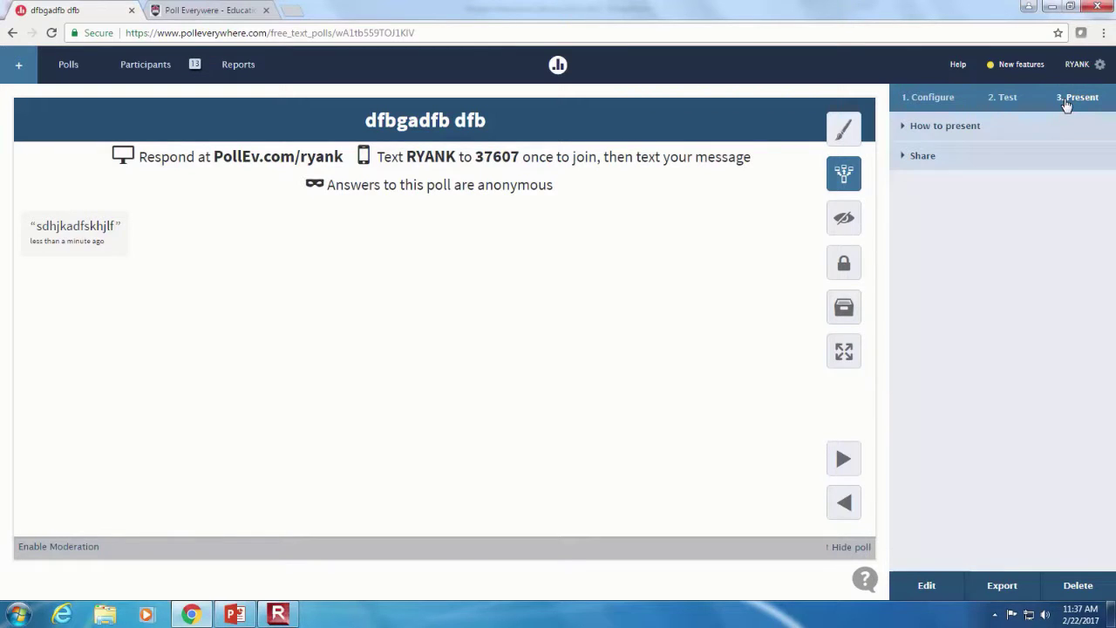
{"action": "left_click", "coordinate": [1020, 157]}
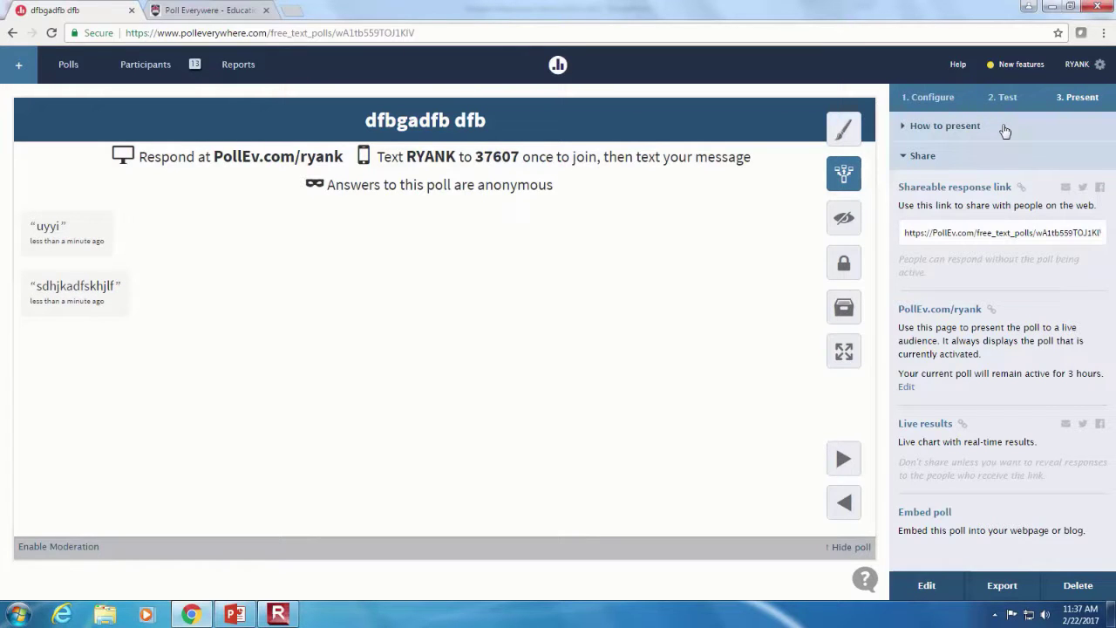
Step: Check how to present the open-ended poll and set its background color to pale green #becdaf
{"action": "left_click", "coordinate": [1005, 130]}
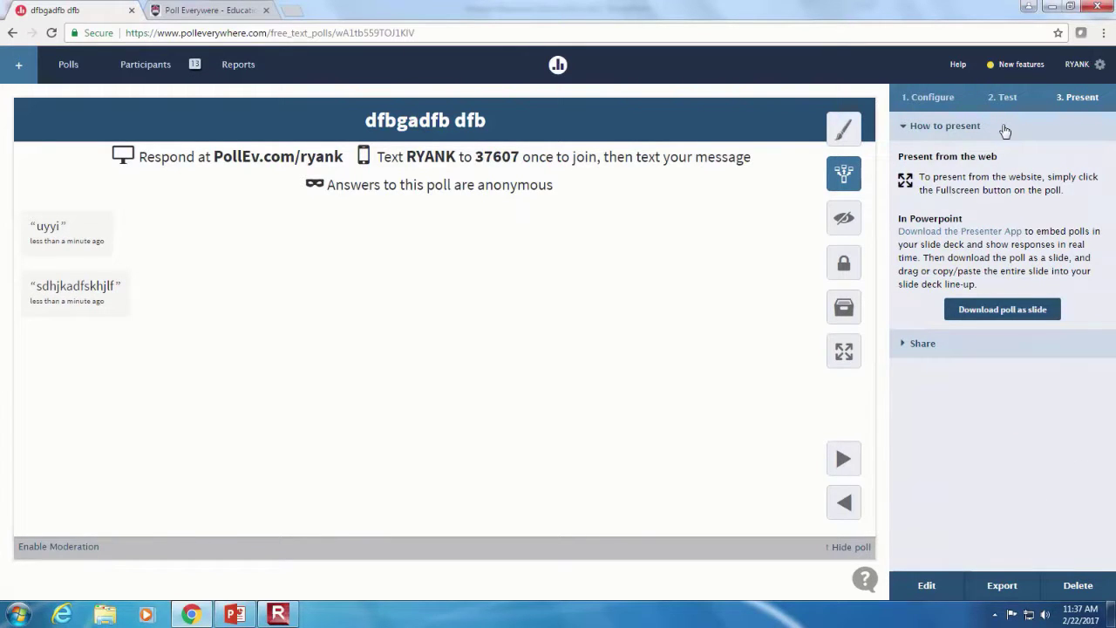
{"action": "left_click", "coordinate": [844, 131]}
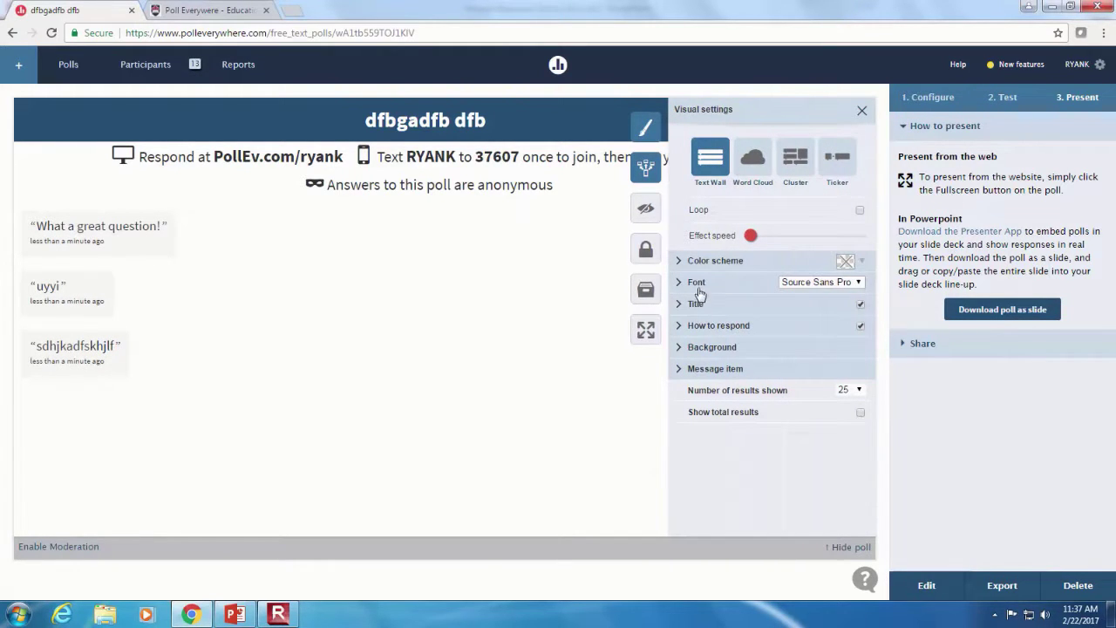
{"action": "left_click", "coordinate": [708, 348]}
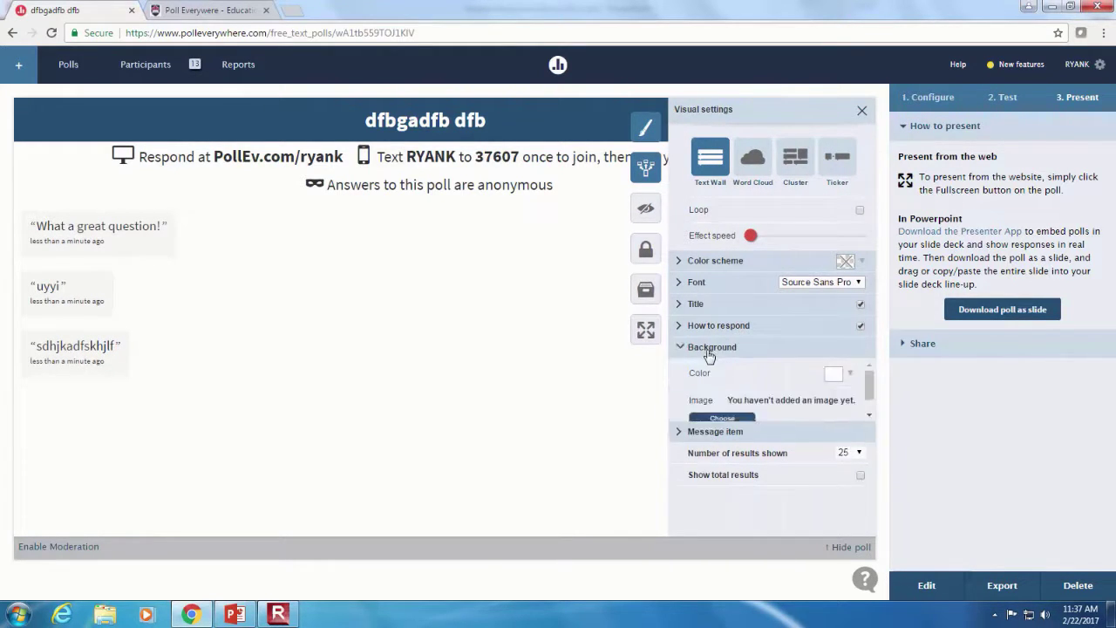
{"action": "left_click", "coordinate": [845, 374]}
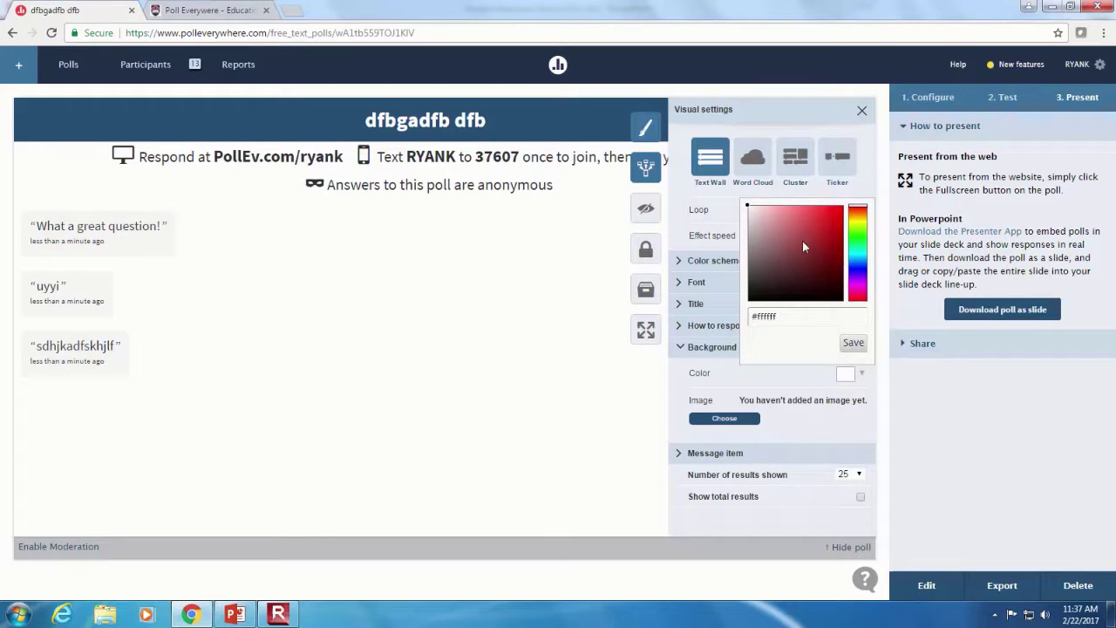
{"action": "left_click", "coordinate": [776, 240]}
{"action": "left_click_drag", "start_coordinate": [777, 246], "coordinate": [760, 224]}
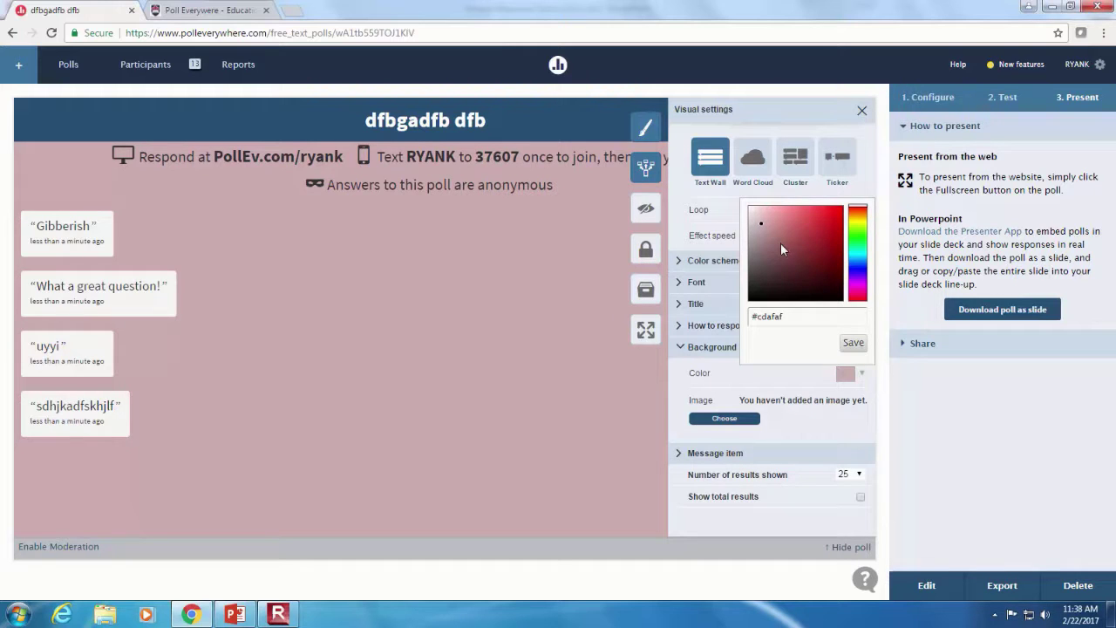
{"action": "left_click", "coordinate": [859, 230]}
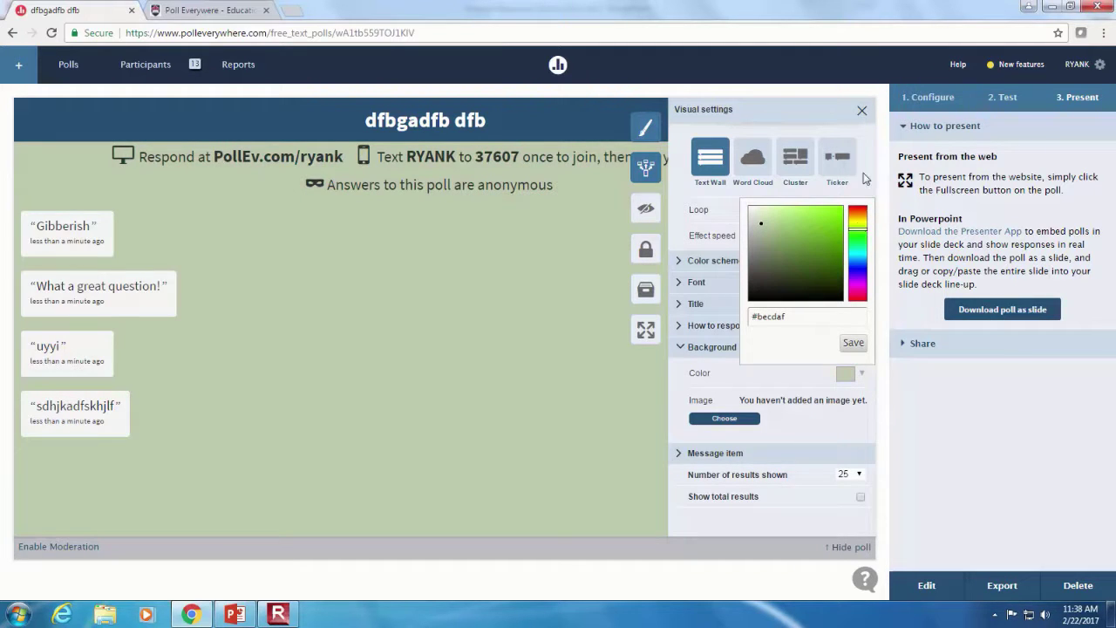
{"action": "left_click", "coordinate": [862, 112]}
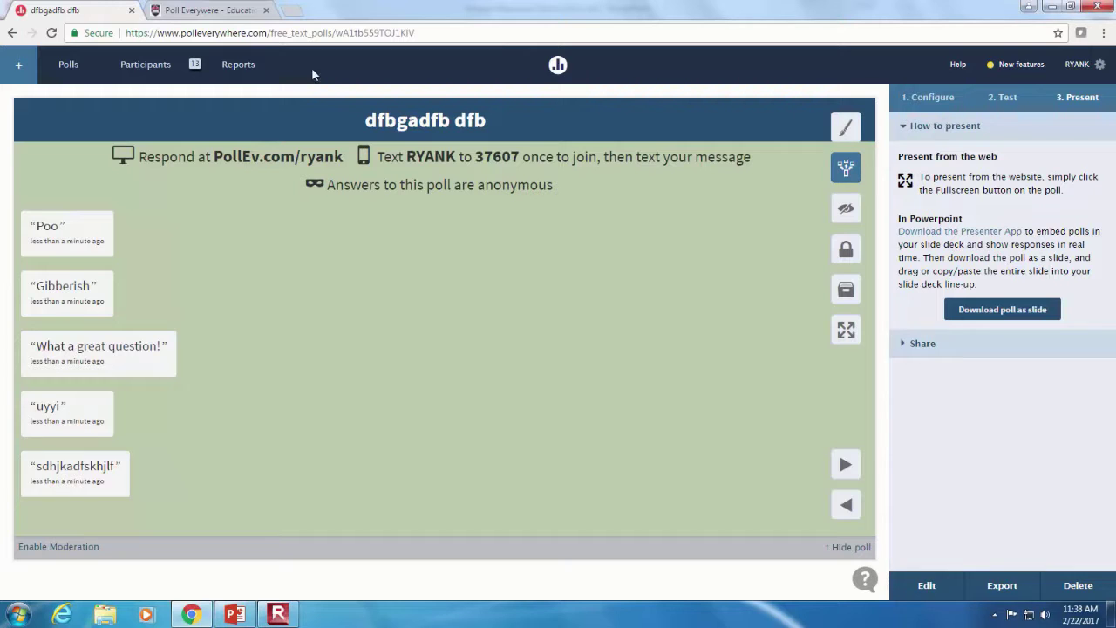
Step: Start a multiple-choice poll asking "What is the tallest mountain in Kenya" with the options Everst, Mt Rushmore and Mt Kenya
{"action": "left_click", "coordinate": [10, 68]}
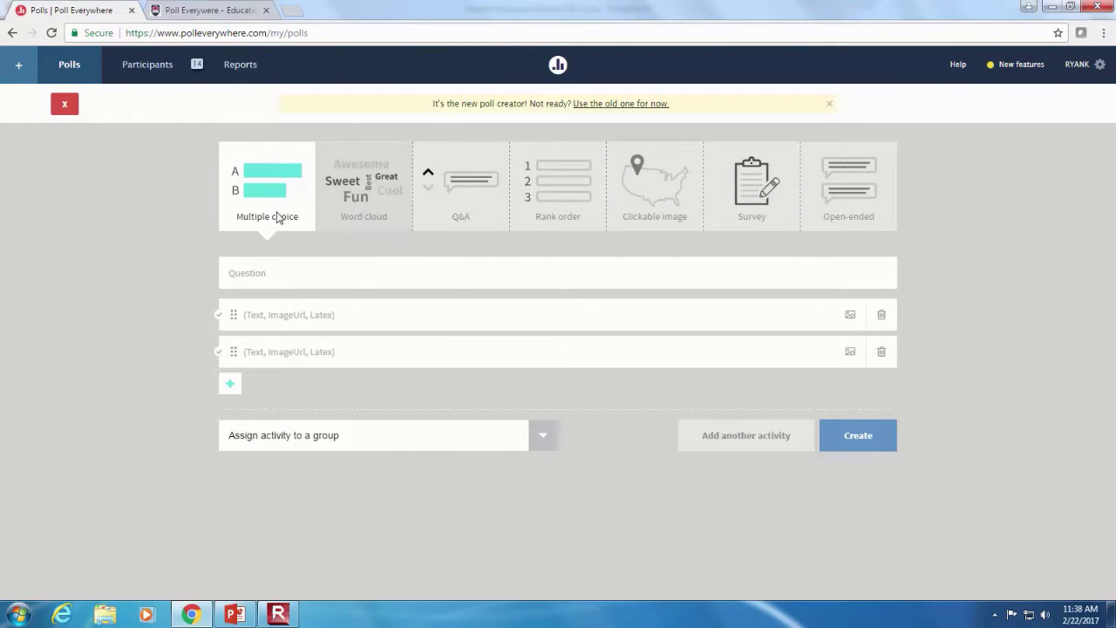
{"action": "left_click", "coordinate": [266, 273]}
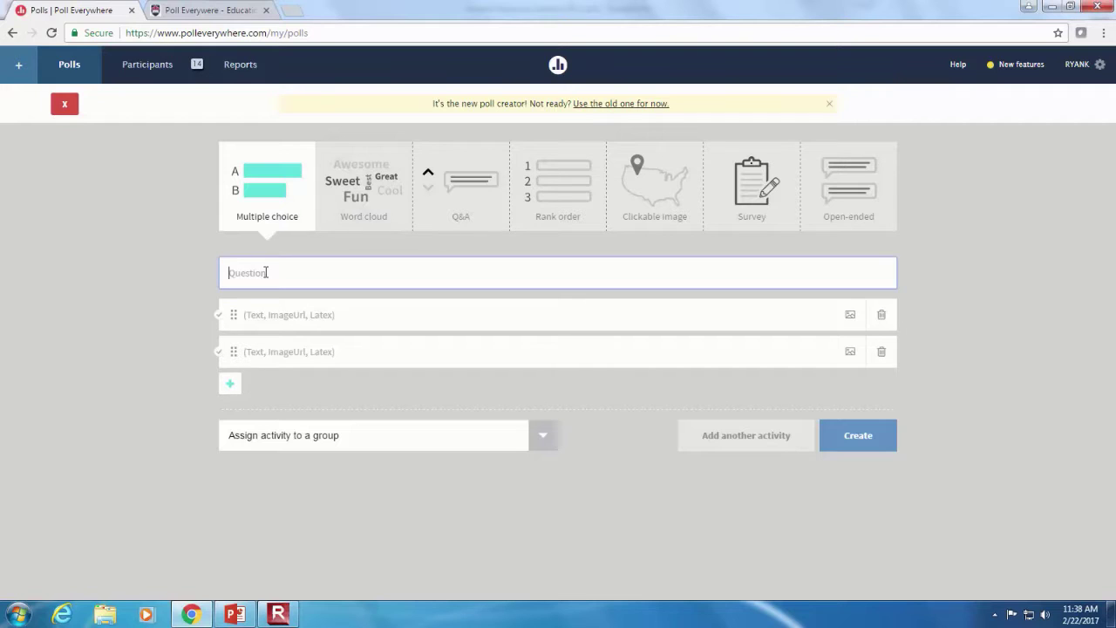
{"action": "type", "text": "Wha"}
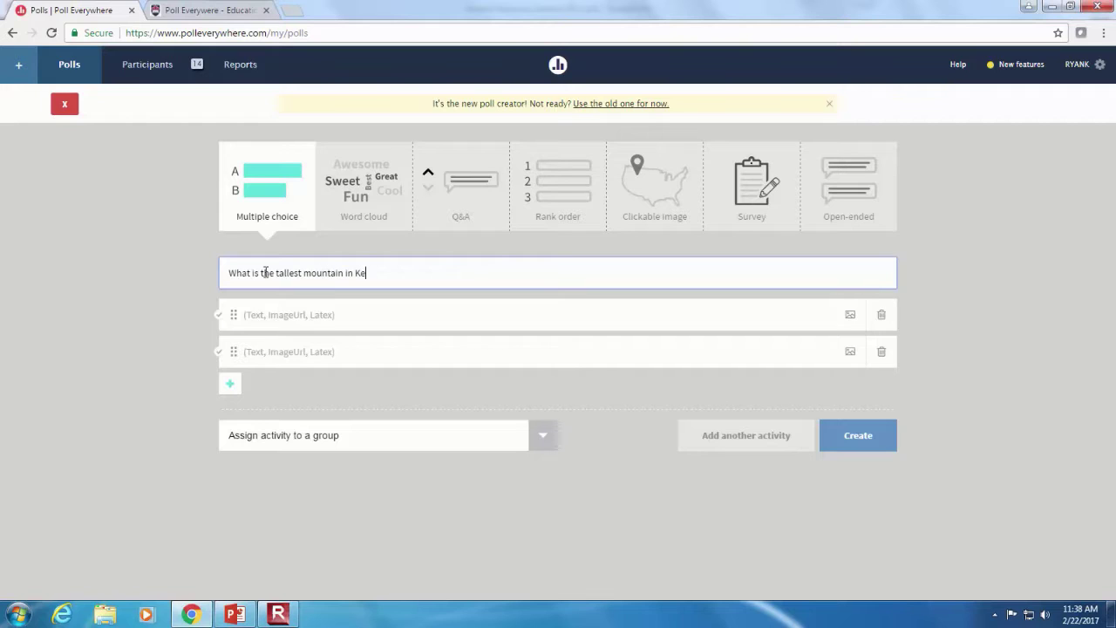
{"action": "left_click", "coordinate": [279, 317]}
{"action": "type", "text": "Everst"}
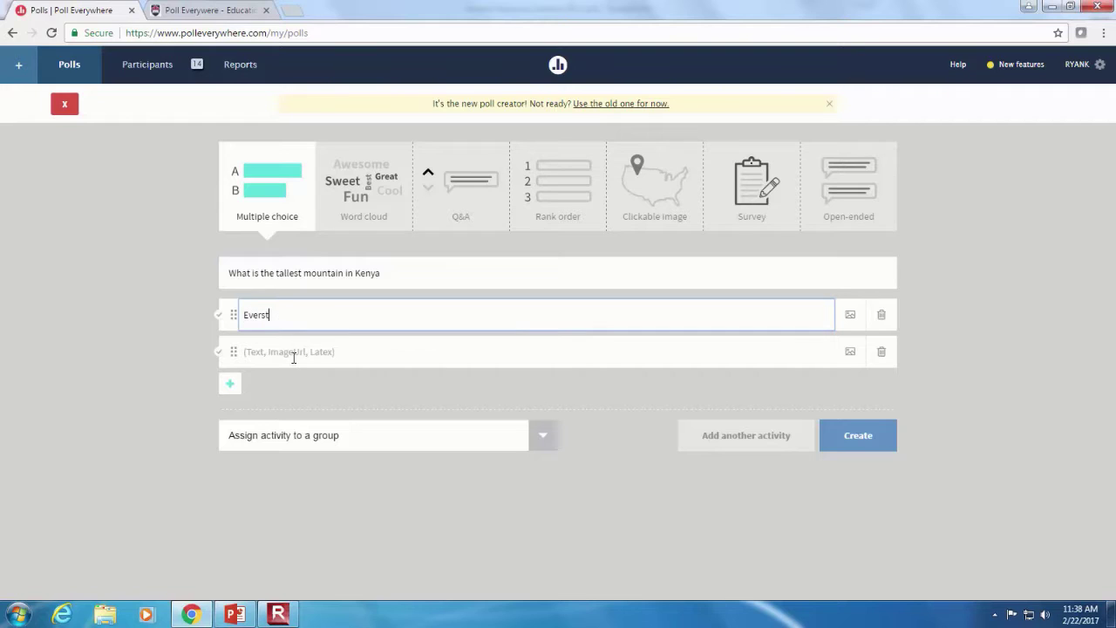
{"action": "left_click", "coordinate": [293, 358]}
{"action": "type", "text": "Mt Rushmore"}
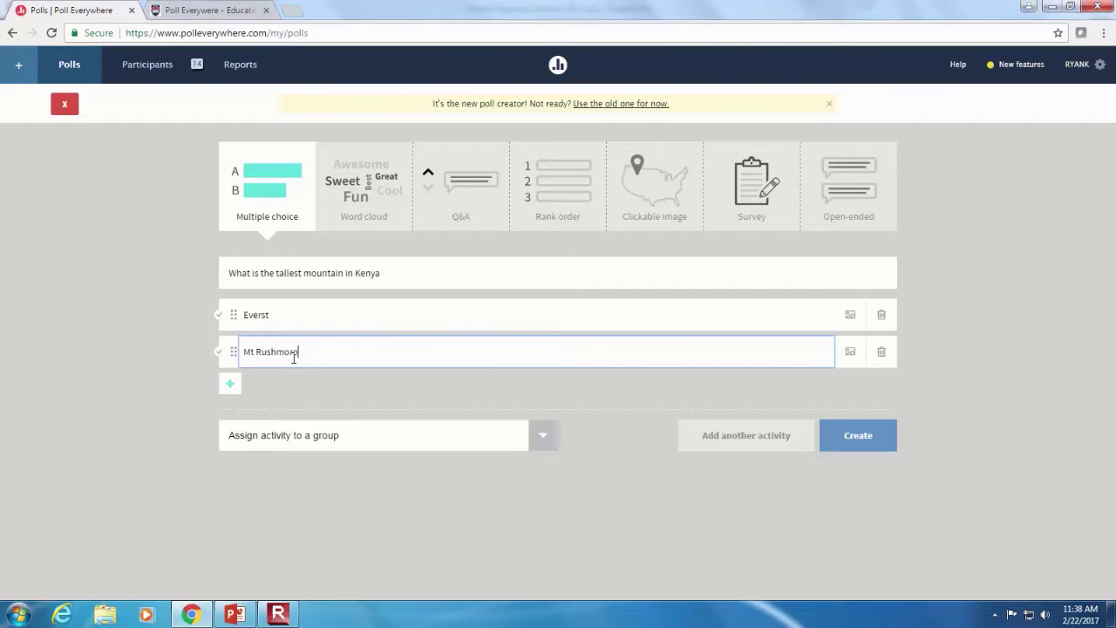
{"action": "key", "text": "Tab"}
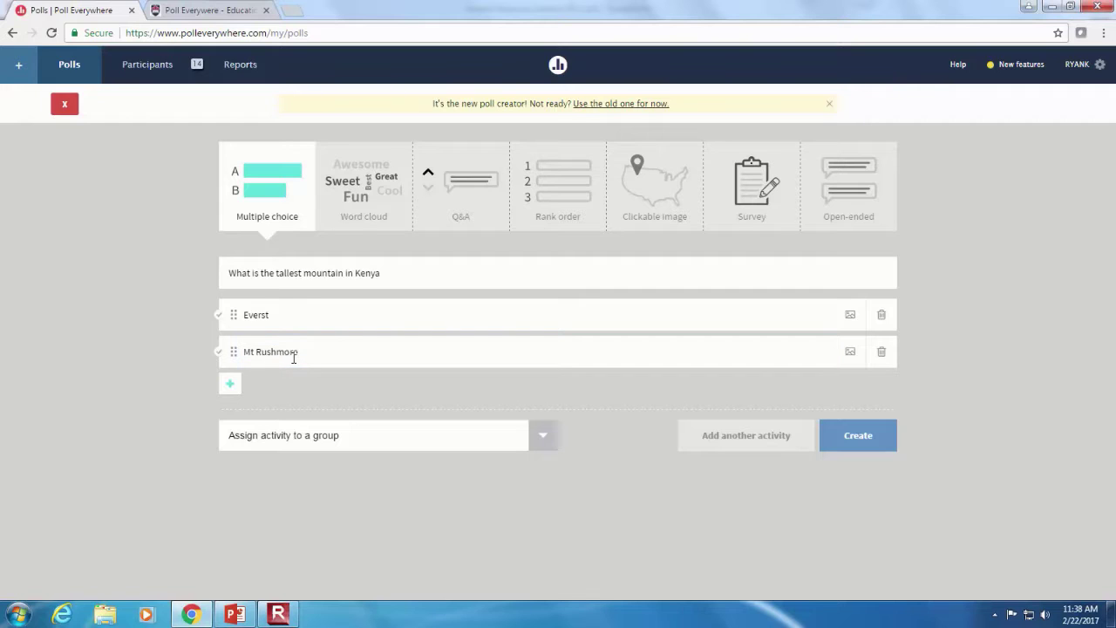
{"action": "left_click", "coordinate": [230, 384]}
{"action": "type", "text": "Mt Kenya"}
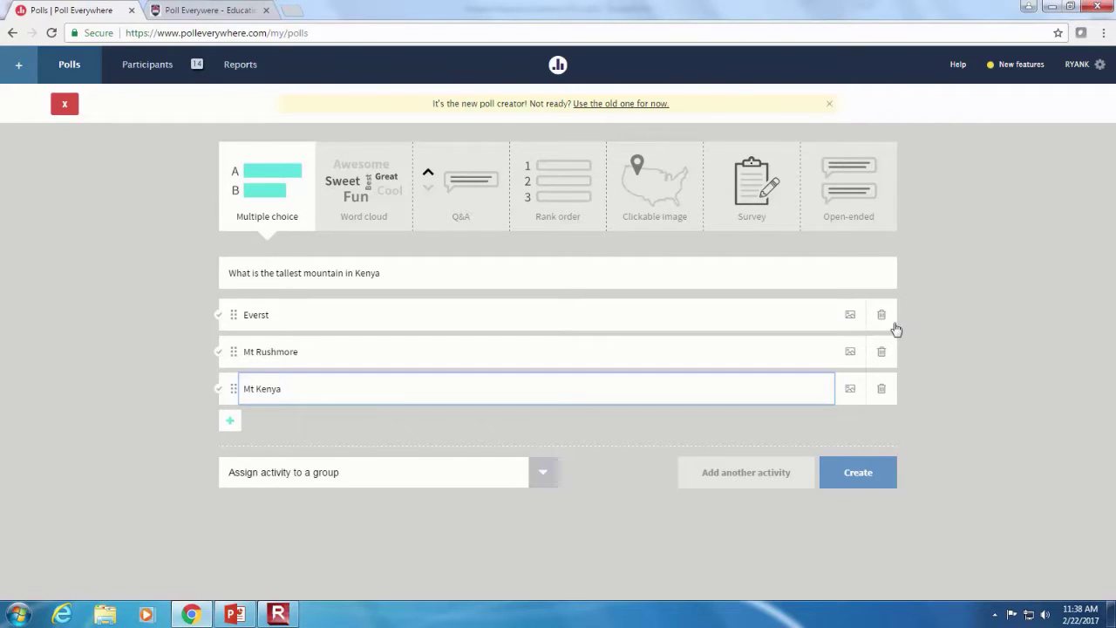
Step: Check the groups the activity can be assigned to and create the multiple-choice poll without choosing one
{"action": "left_click", "coordinate": [869, 470]}
{"action": "left_click", "coordinate": [553, 479]}
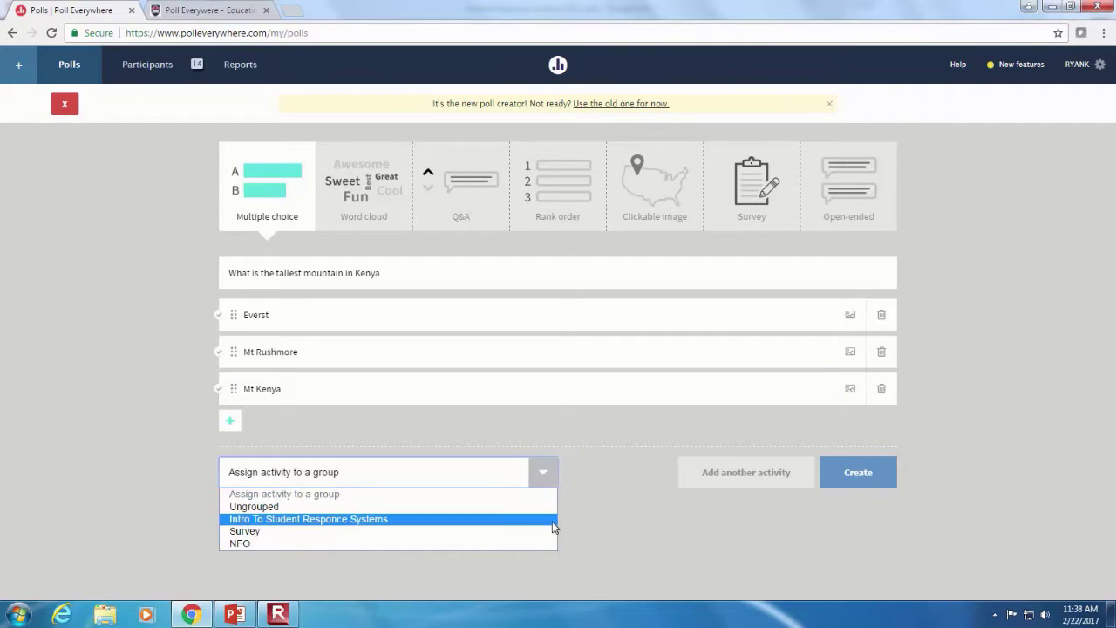
{"action": "left_click", "coordinate": [600, 482]}
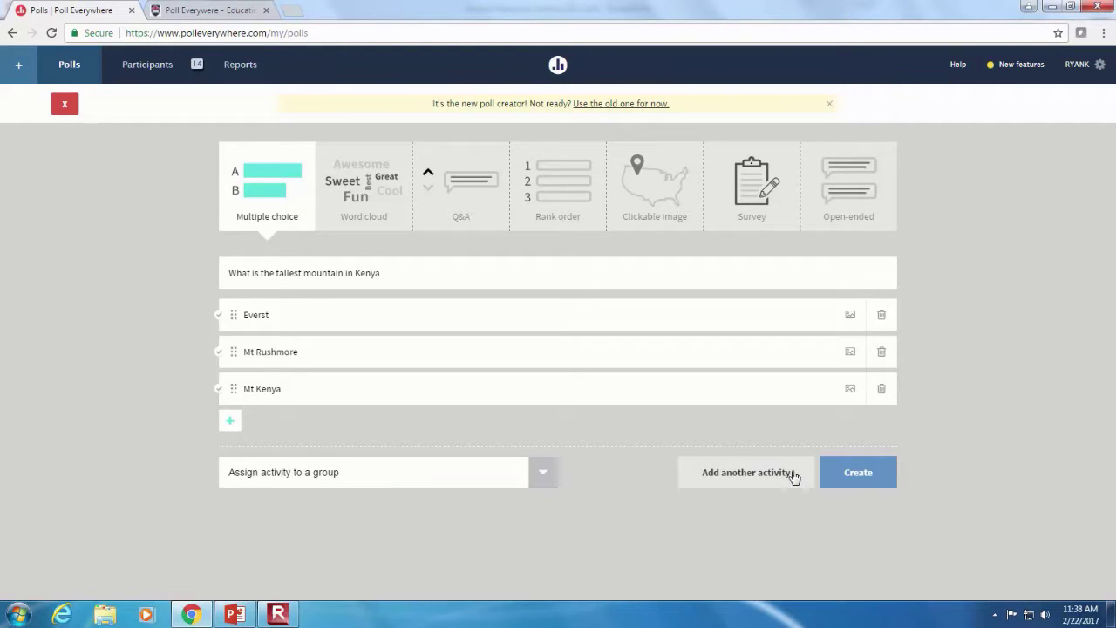
{"action": "left_click", "coordinate": [859, 475]}
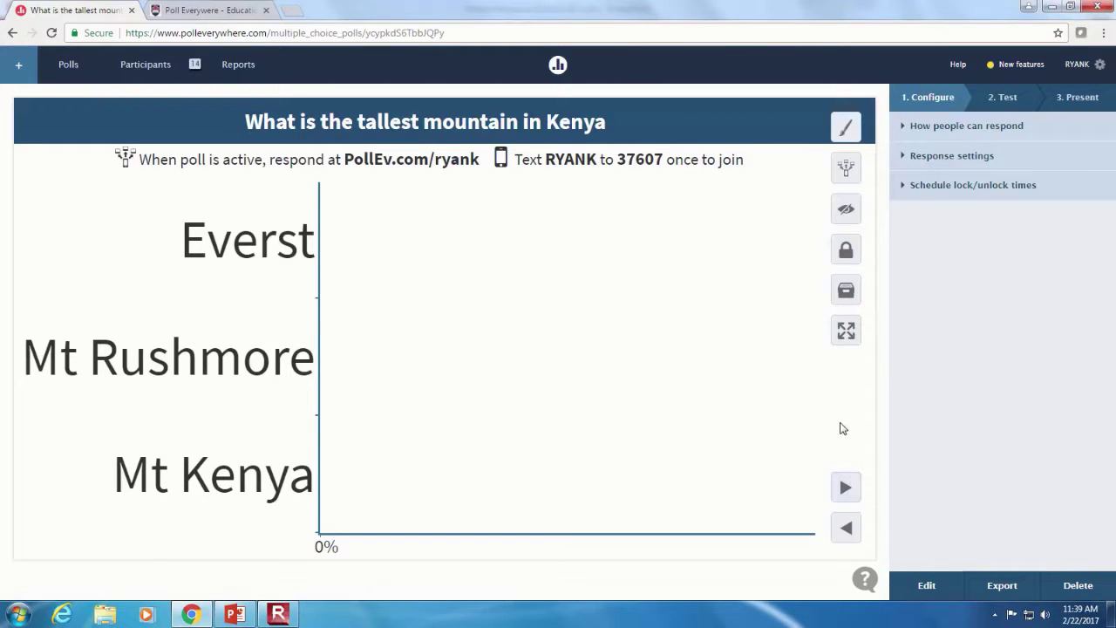
Step: Activate the mountain poll with a 2:22 countdown timer and look over its response settings
{"action": "left_click", "coordinate": [847, 168]}
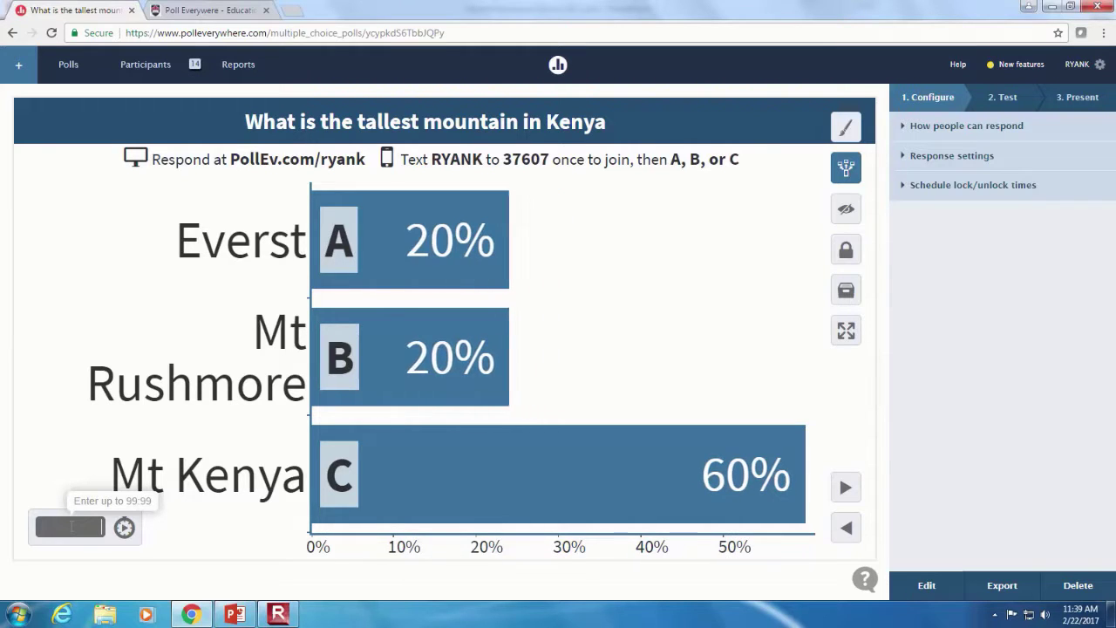
{"action": "type", "text": "2:22"}
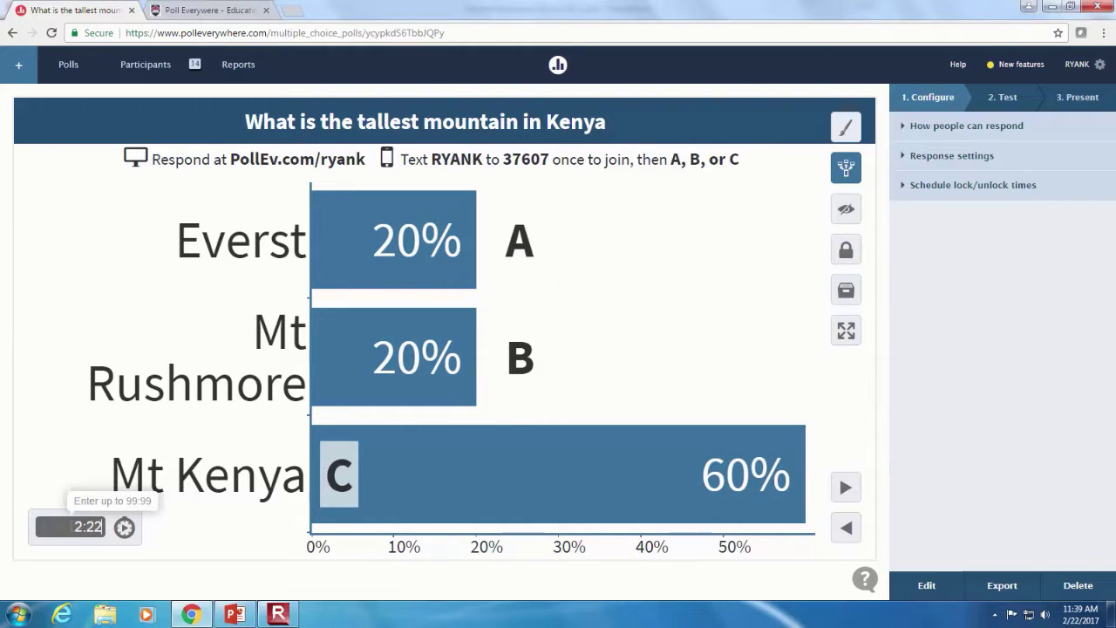
{"action": "left_click", "coordinate": [124, 526]}
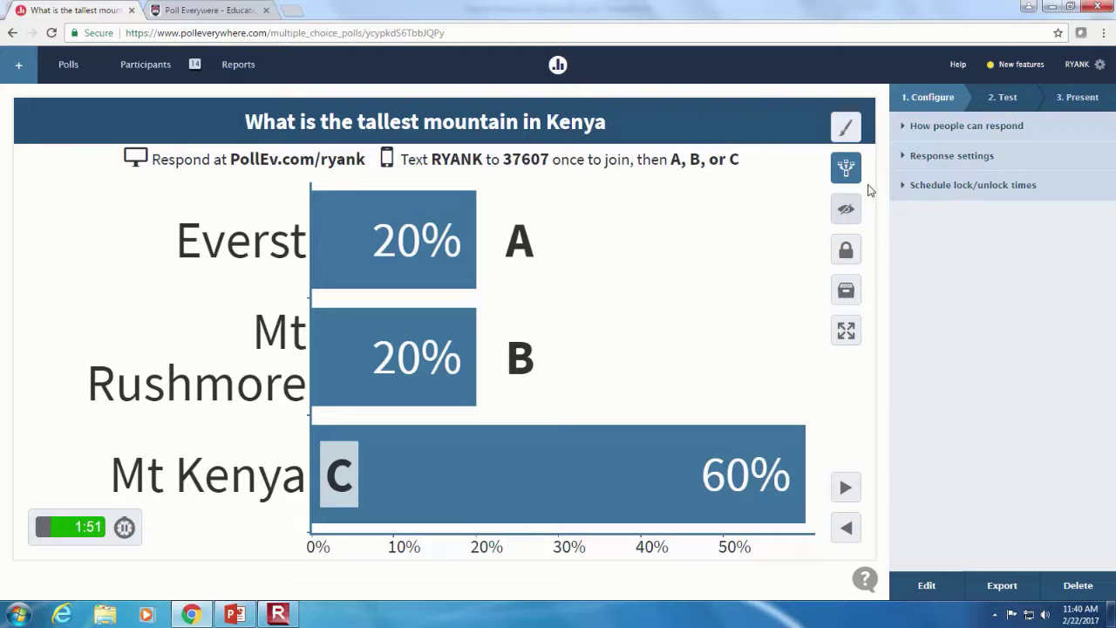
{"action": "left_click", "coordinate": [940, 166]}
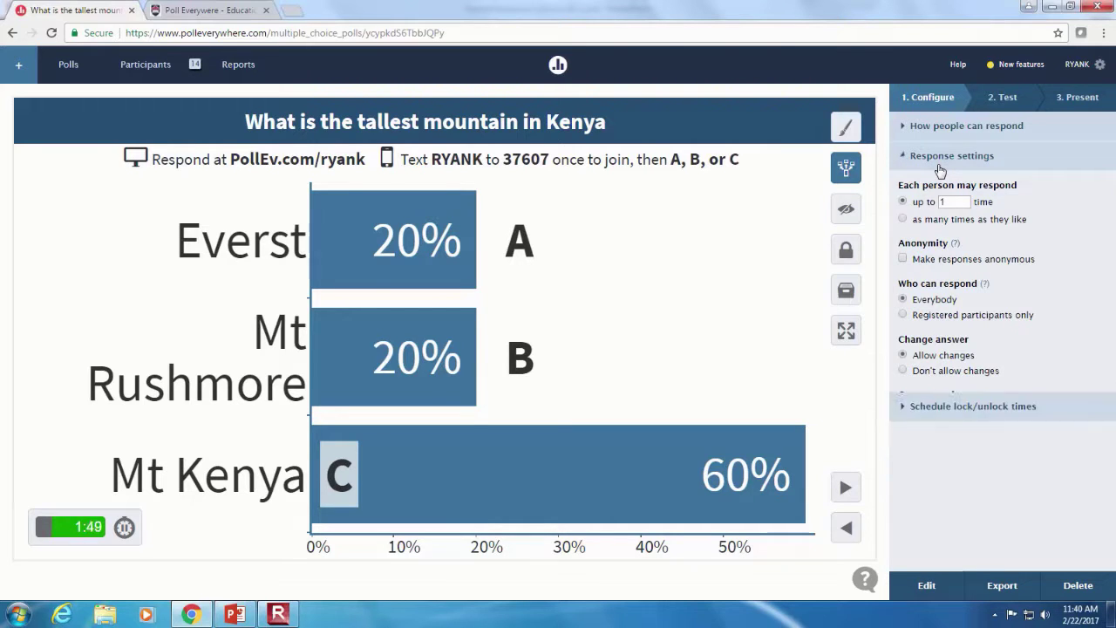
{"action": "left_click", "coordinate": [940, 165]}
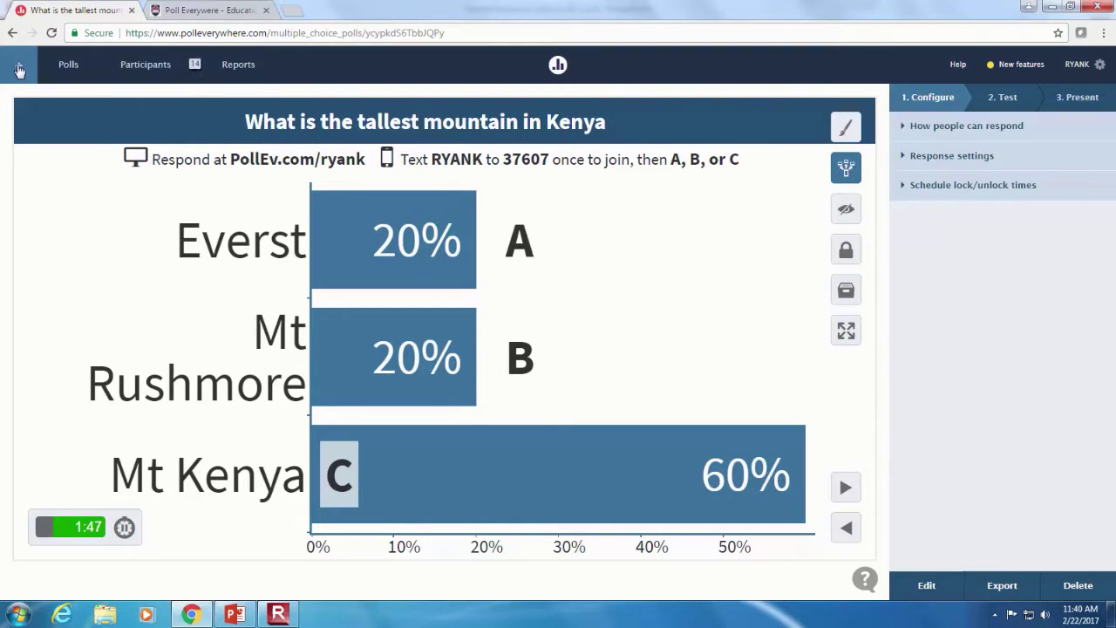
Step: Select every Ungrouped poll in the poll list and examine the download and the move or copy options
{"action": "left_click", "coordinate": [62, 70]}
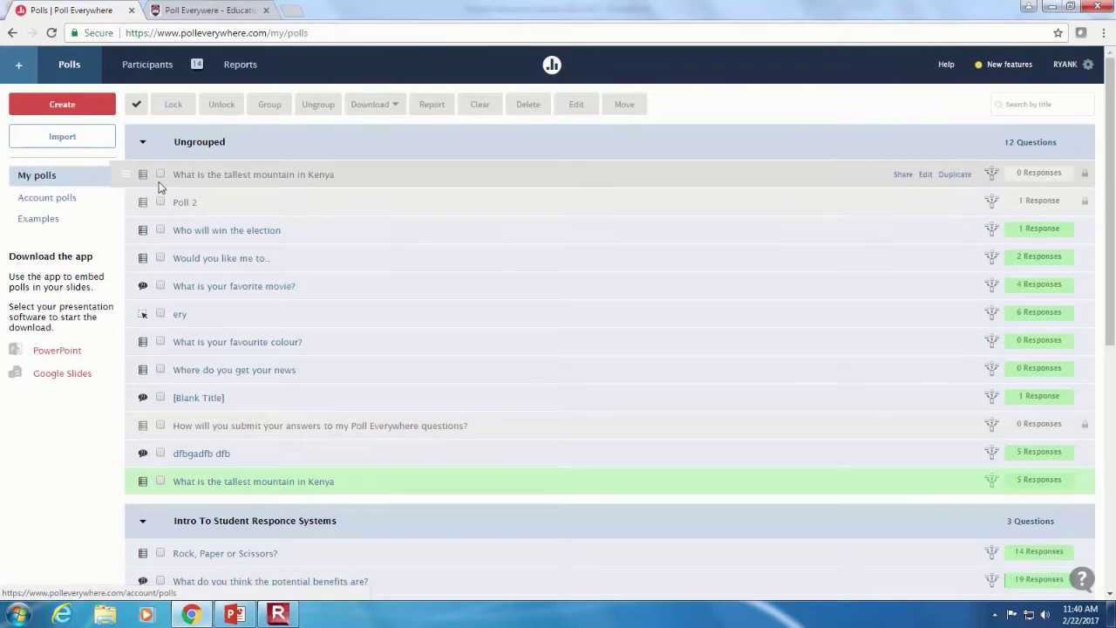
{"action": "left_click", "coordinate": [160, 142]}
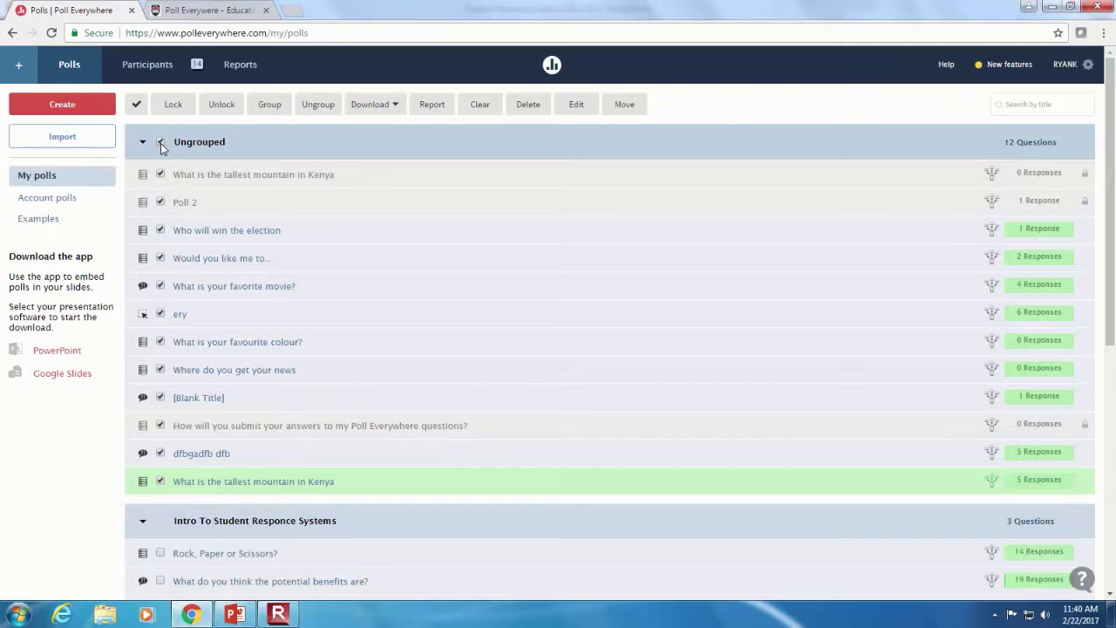
{"action": "left_click", "coordinate": [383, 108]}
{"action": "left_click", "coordinate": [388, 89]}
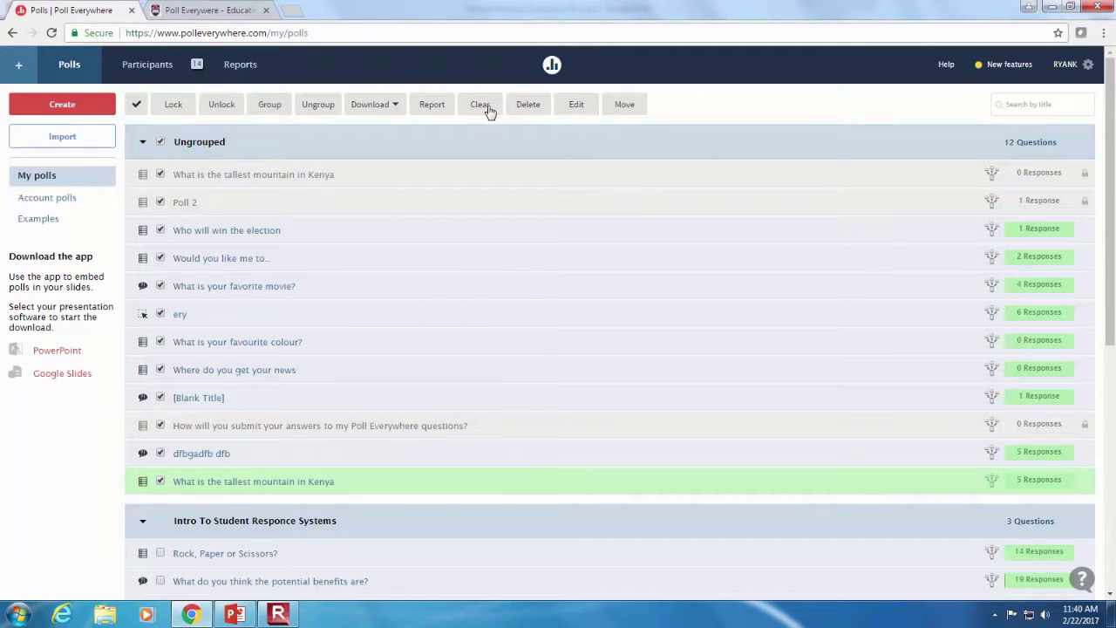
{"action": "left_click", "coordinate": [621, 106]}
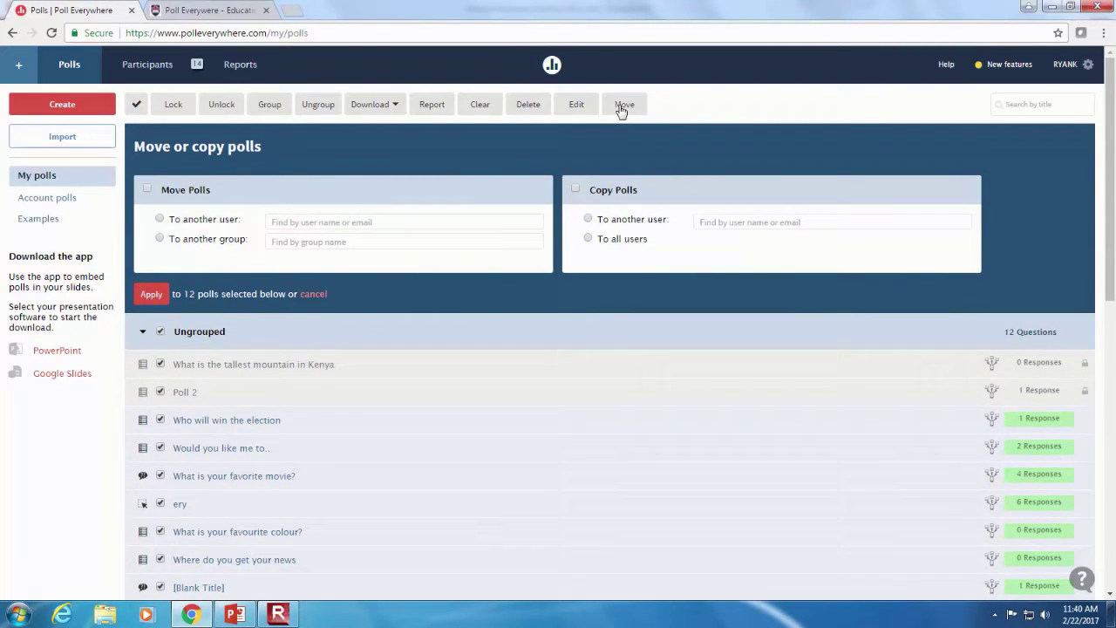
Step: Examine the tool for importing polls from a CSV file, closing it to look through the poll list
{"action": "left_click", "coordinate": [63, 138]}
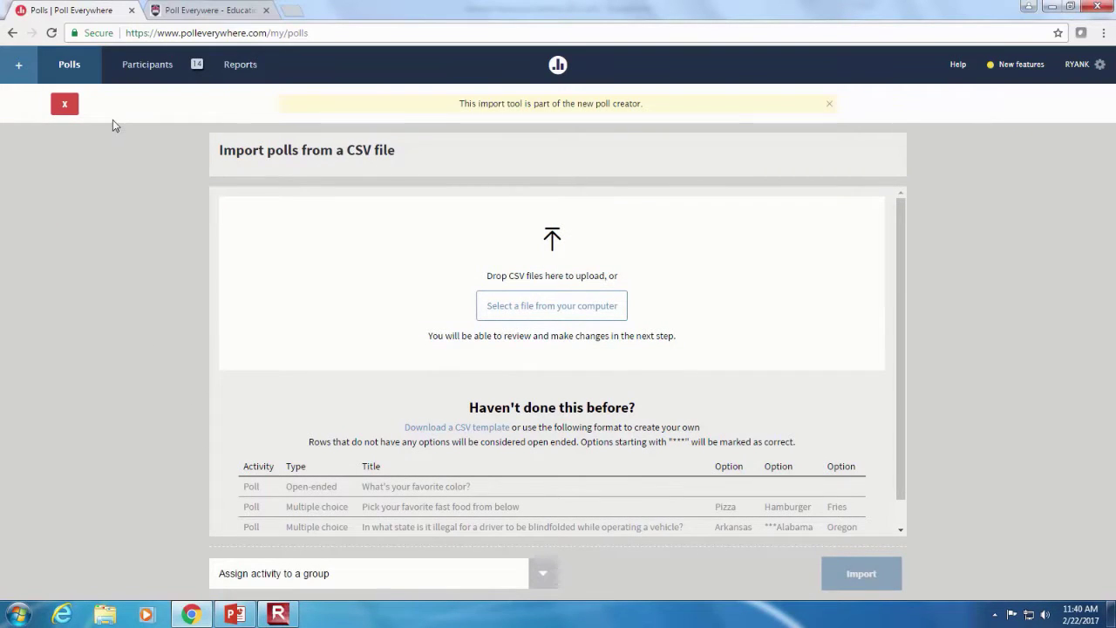
{"action": "left_click", "coordinate": [64, 106]}
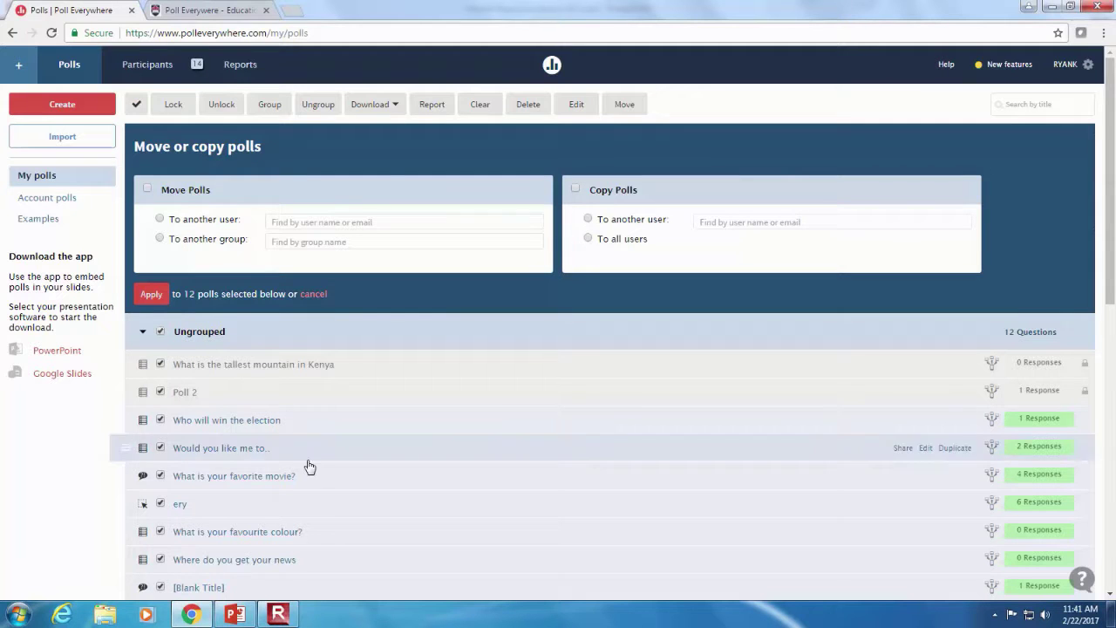
{"action": "scroll", "coordinate": [237, 430], "scroll_direction": "down", "scroll_amount": 3}
{"action": "scroll", "coordinate": [174, 413], "scroll_direction": "up", "scroll_amount": 3}
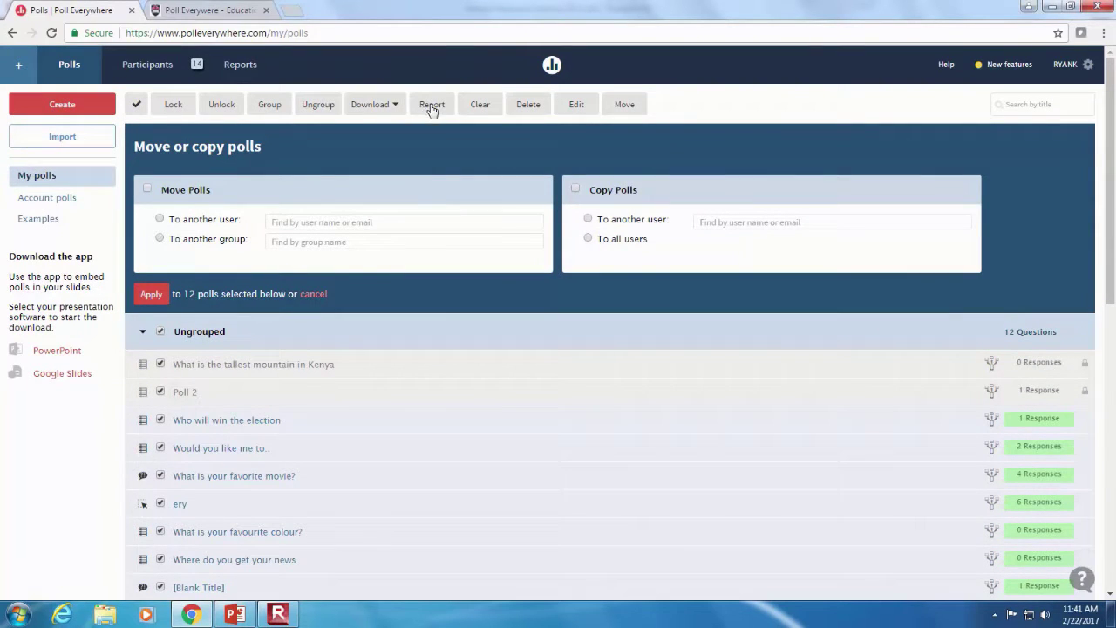
Step: Create an Executive summary report covering all polls in the Intro To Student Responce Systems group
{"action": "left_click", "coordinate": [233, 70]}
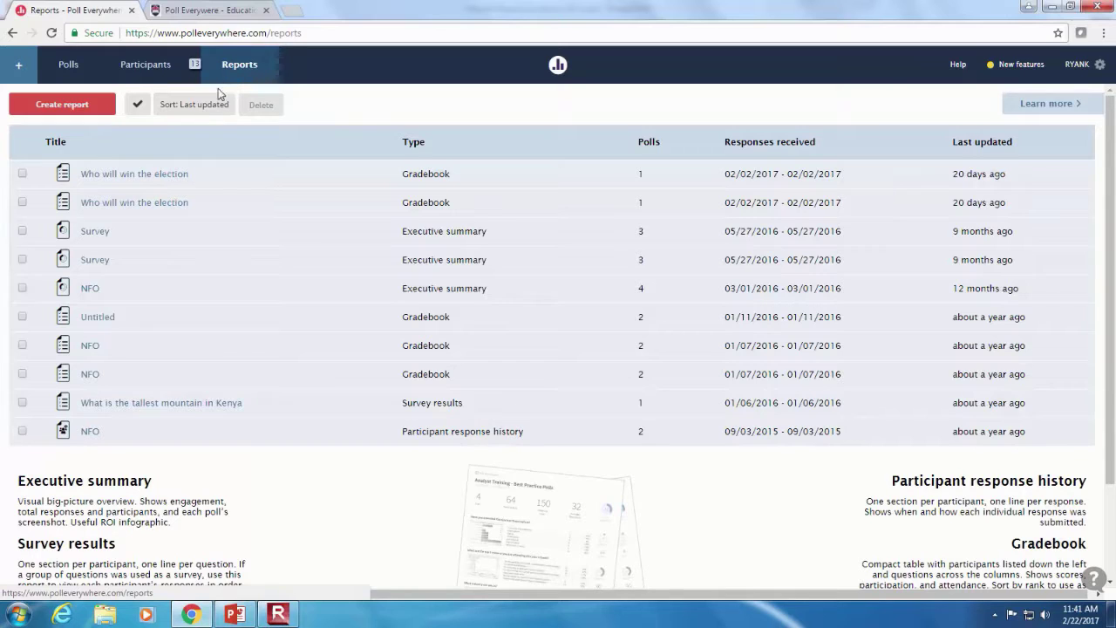
{"action": "left_click", "coordinate": [74, 103]}
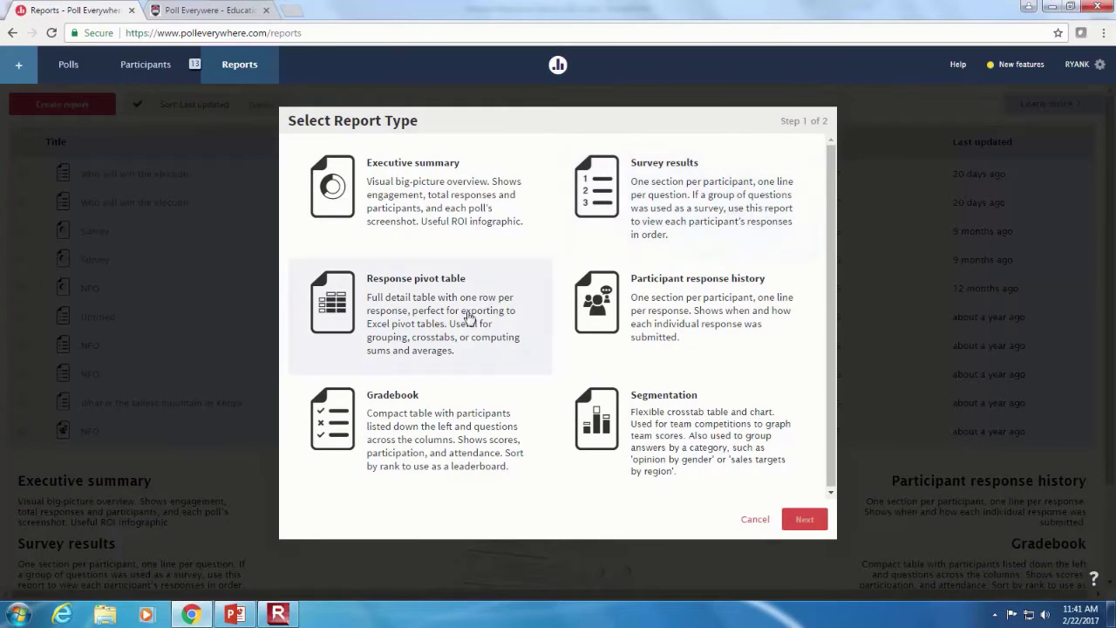
{"action": "left_click", "coordinate": [680, 301]}
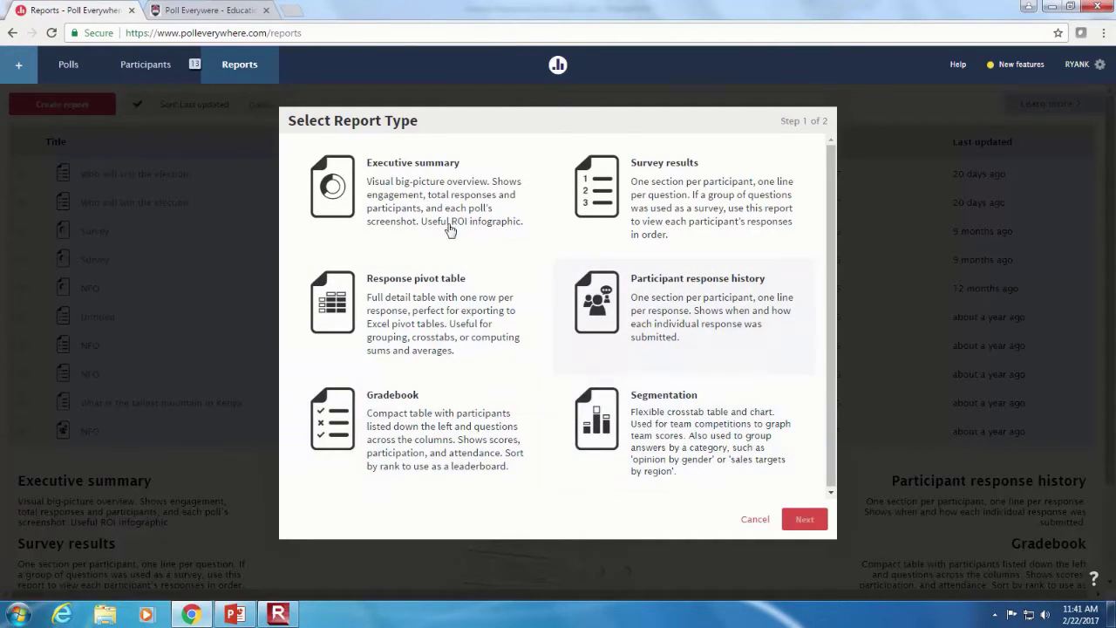
{"action": "double_click", "coordinate": [393, 194]}
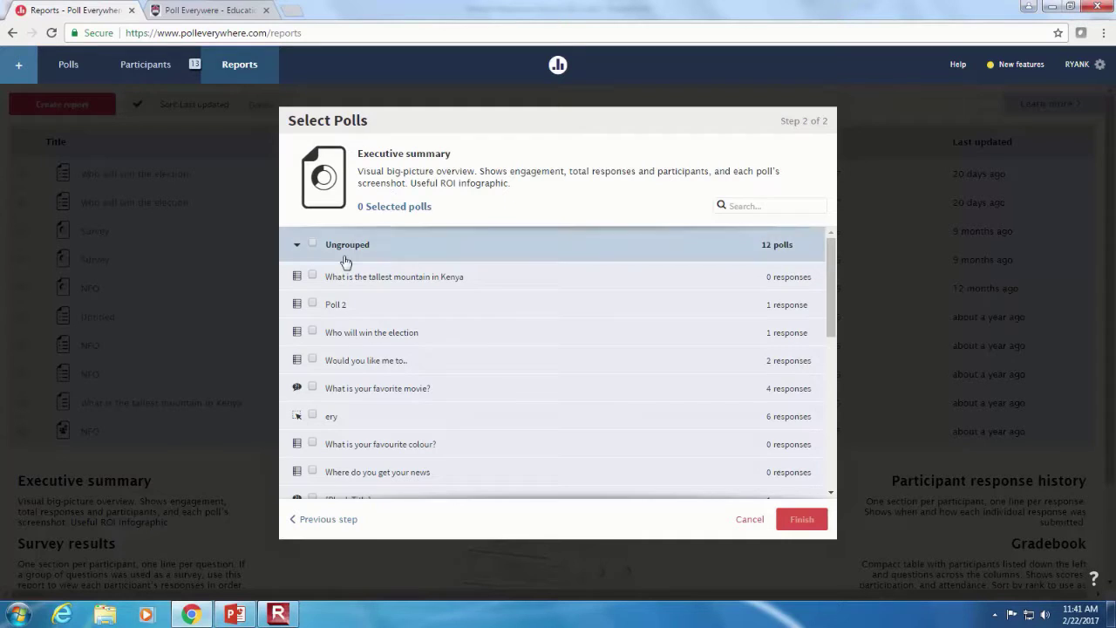
{"action": "scroll", "coordinate": [341, 265], "scroll_direction": "down", "scroll_amount": 4}
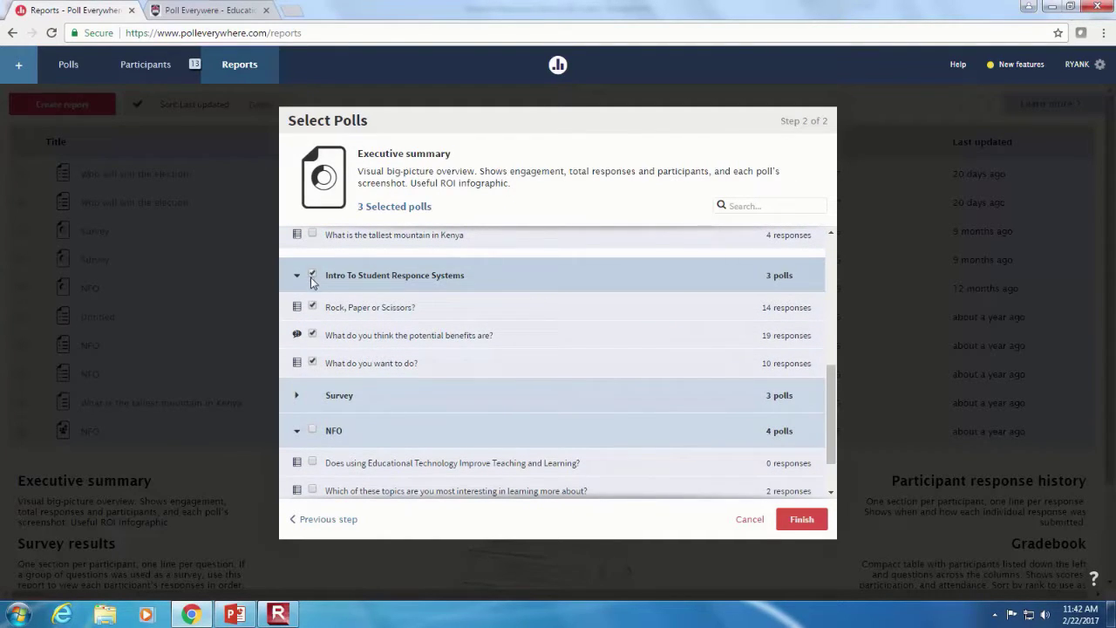
{"action": "left_click", "coordinate": [802, 520]}
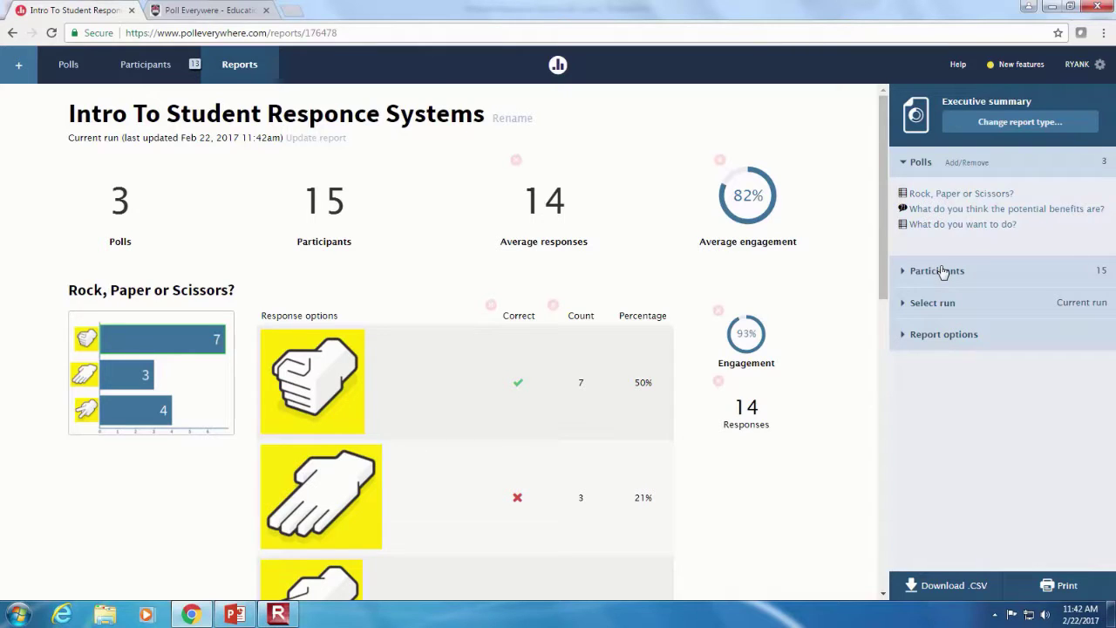
Step: Try hiding engagement, response totals and correctness in the report options, restoring each one after checking its effect
{"action": "left_click", "coordinate": [948, 340]}
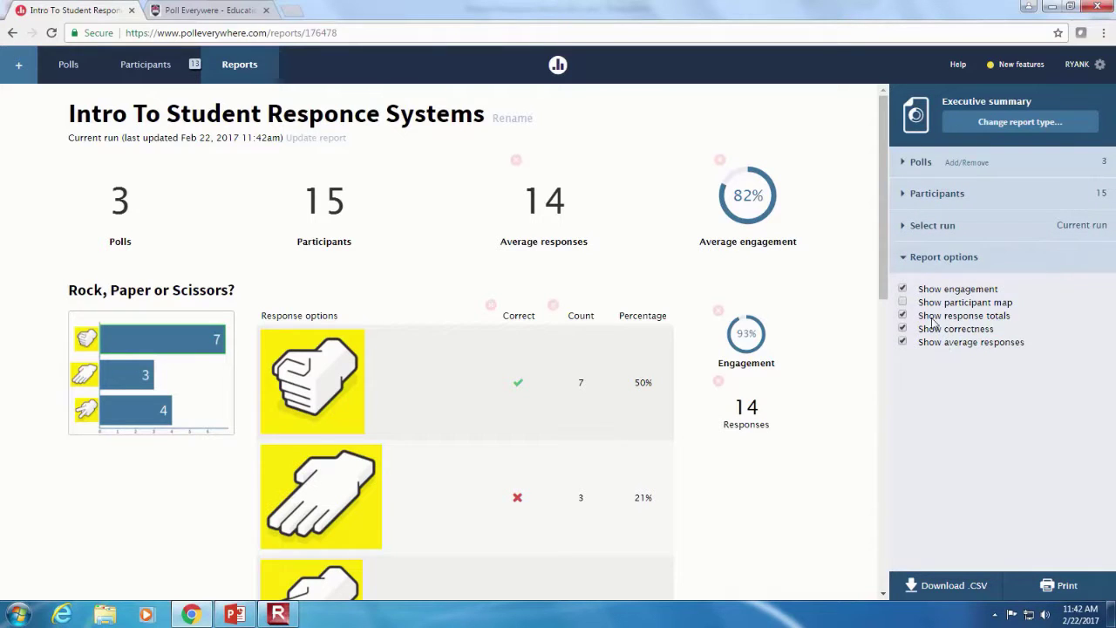
{"action": "left_click", "coordinate": [904, 289]}
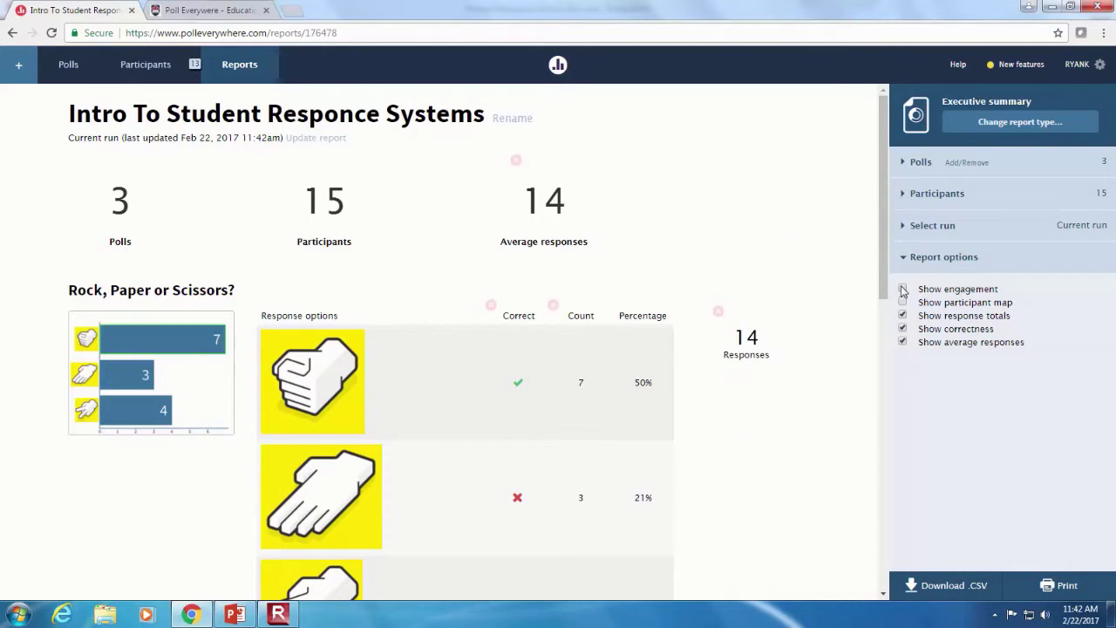
{"action": "left_click", "coordinate": [904, 290]}
{"action": "left_click", "coordinate": [903, 315]}
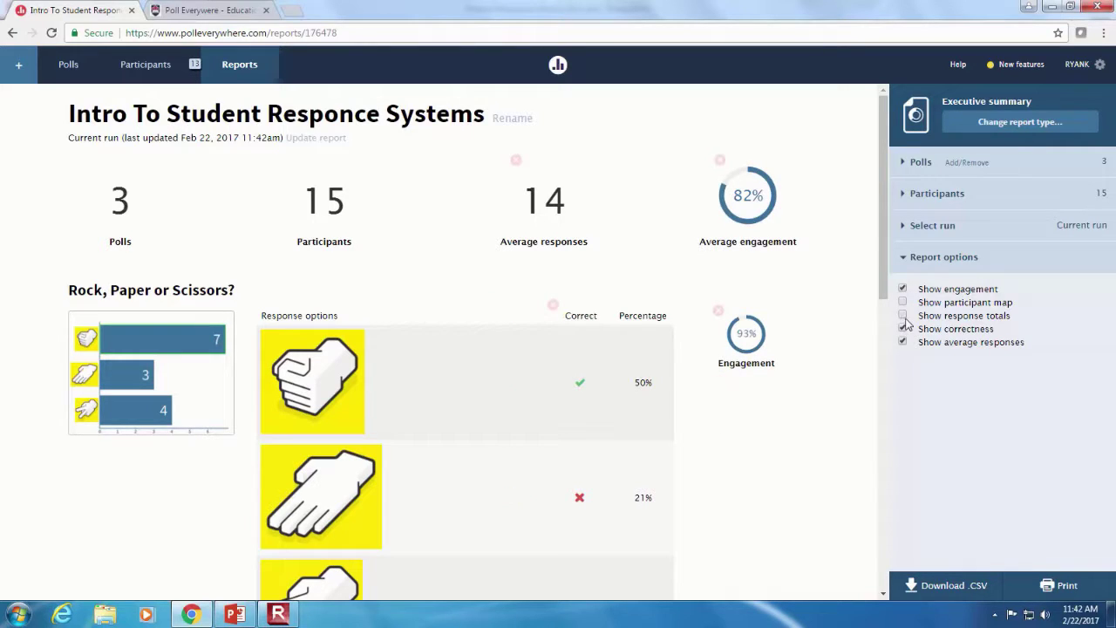
{"action": "left_click", "coordinate": [904, 316]}
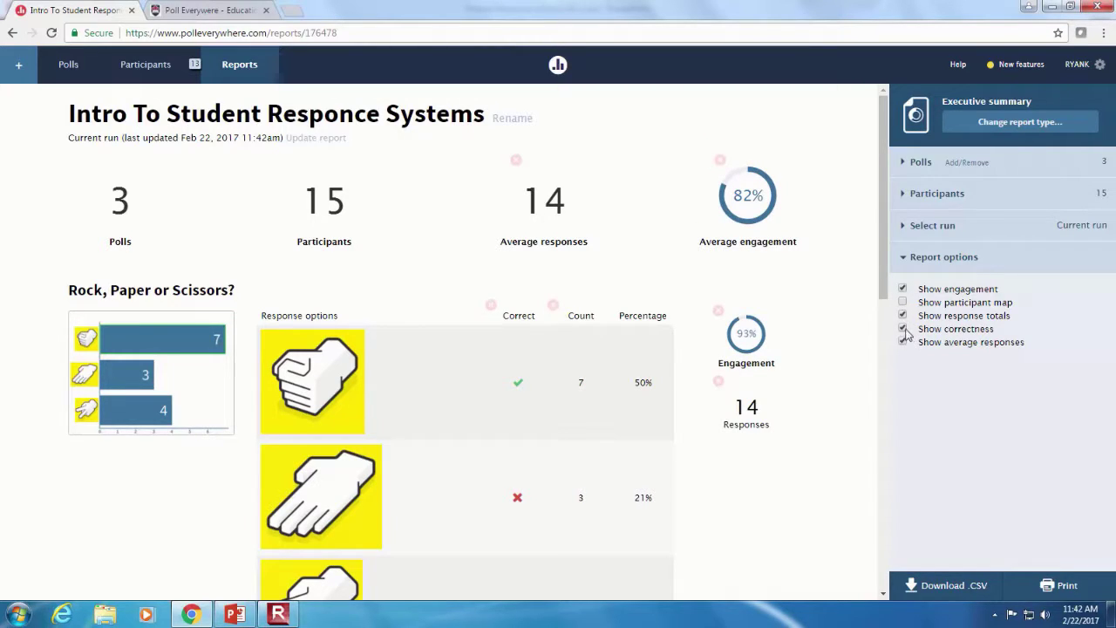
{"action": "left_click", "coordinate": [904, 329]}
{"action": "left_click", "coordinate": [904, 329]}
Step: Look through the poll results in the Executive summary report and change the report type to Gradebook
{"action": "scroll", "coordinate": [486, 319], "scroll_direction": "down", "scroll_amount": 10}
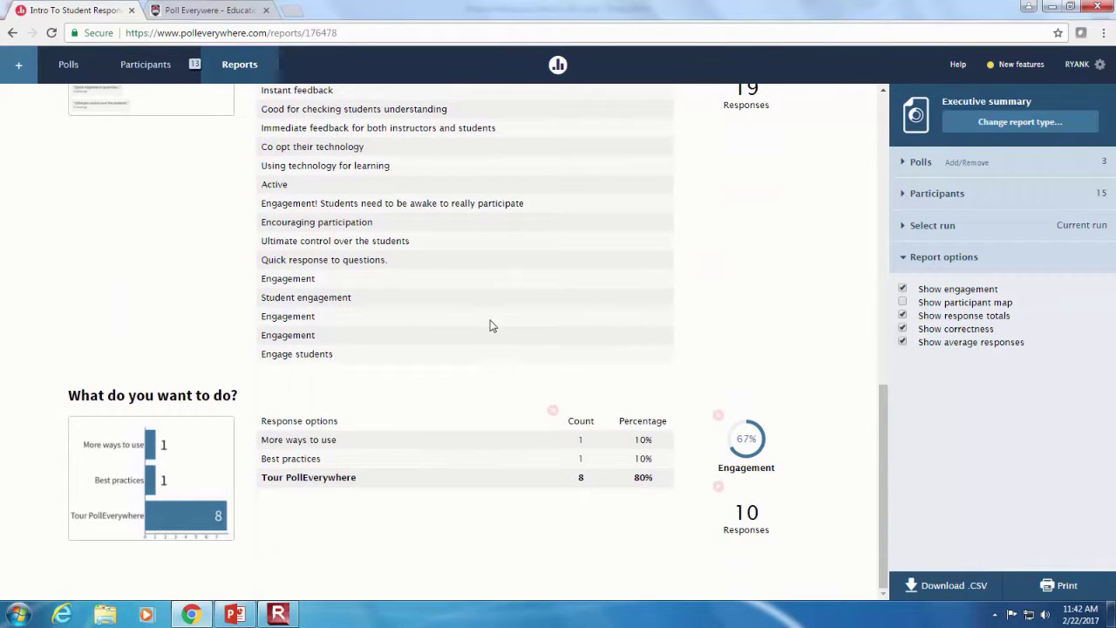
{"action": "scroll", "coordinate": [490, 326], "scroll_direction": "up", "scroll_amount": 4}
{"action": "scroll", "coordinate": [490, 325], "scroll_direction": "down", "scroll_amount": 4}
{"action": "scroll", "coordinate": [524, 349], "scroll_direction": "up", "scroll_amount": 1}
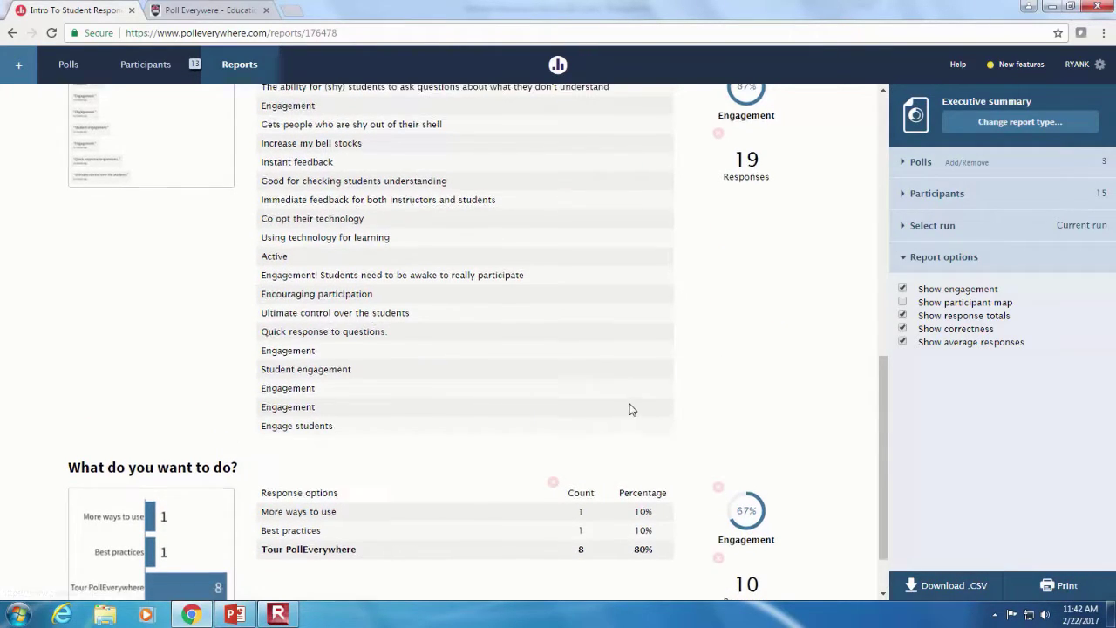
{"action": "scroll", "coordinate": [631, 408], "scroll_direction": "up", "scroll_amount": 5}
{"action": "scroll", "coordinate": [632, 409], "scroll_direction": "up", "scroll_amount": 3}
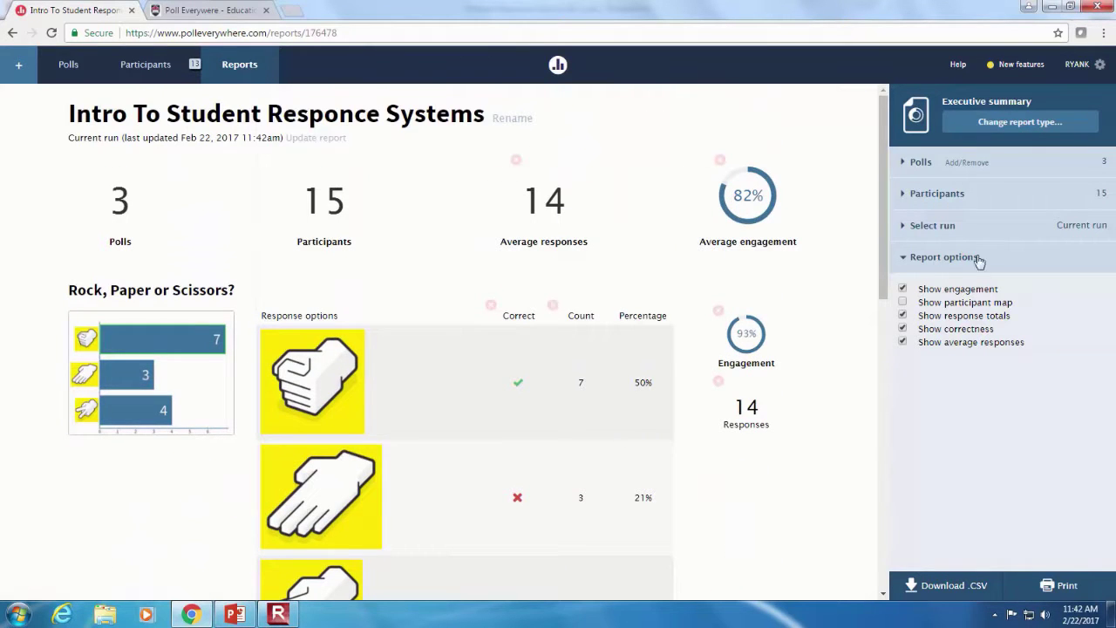
{"action": "left_click", "coordinate": [1001, 124]}
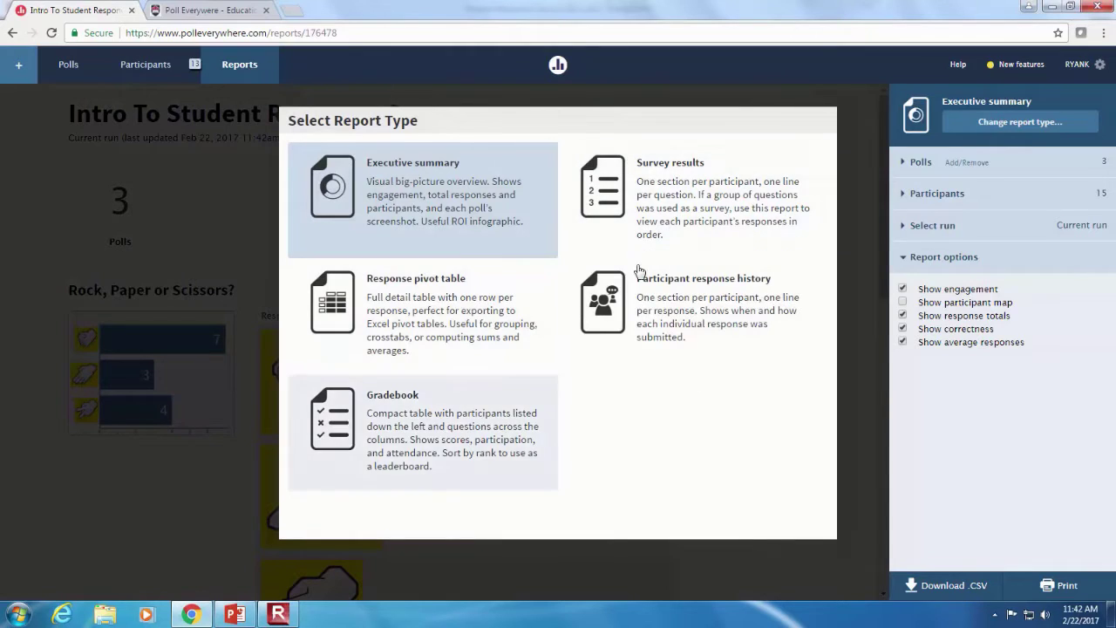
{"action": "left_click", "coordinate": [376, 436]}
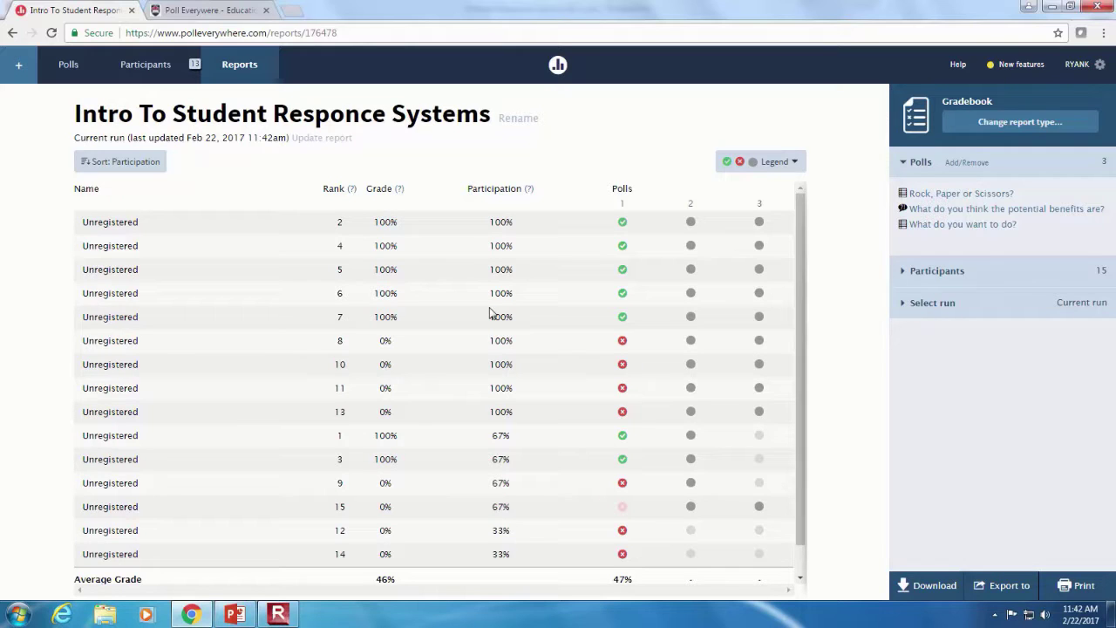
Step: Switch to PowerPoint and insert a new multiple-choice poll "dfrehg qb" with the answers "aerfd b" and "sardf bs"
{"action": "left_click", "coordinate": [231, 615]}
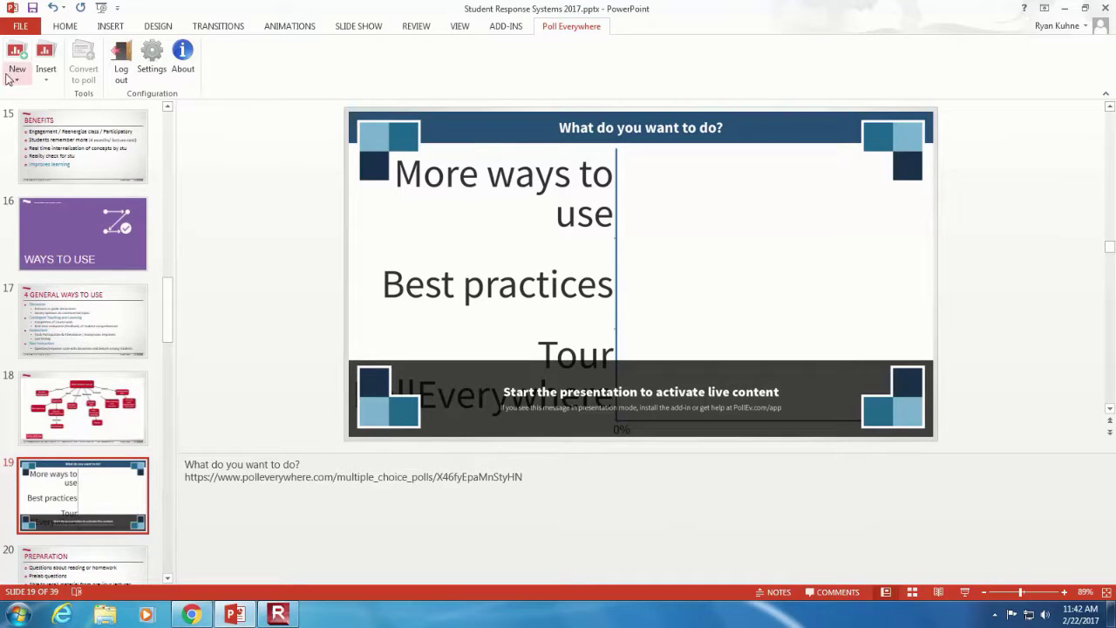
{"action": "left_click", "coordinate": [8, 78]}
{"action": "left_click", "coordinate": [26, 95]}
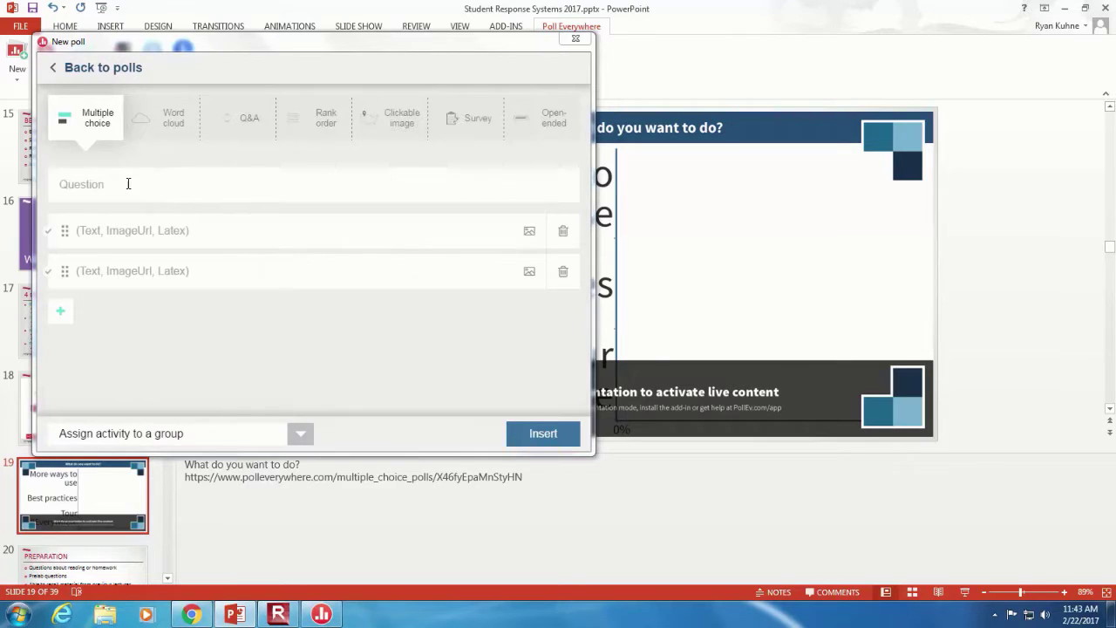
{"action": "left_click", "coordinate": [128, 184]}
{"action": "type", "text": "dfrehg qb"}
{"action": "key", "text": "Tab"}
{"action": "type", "text": "aerfd b"}
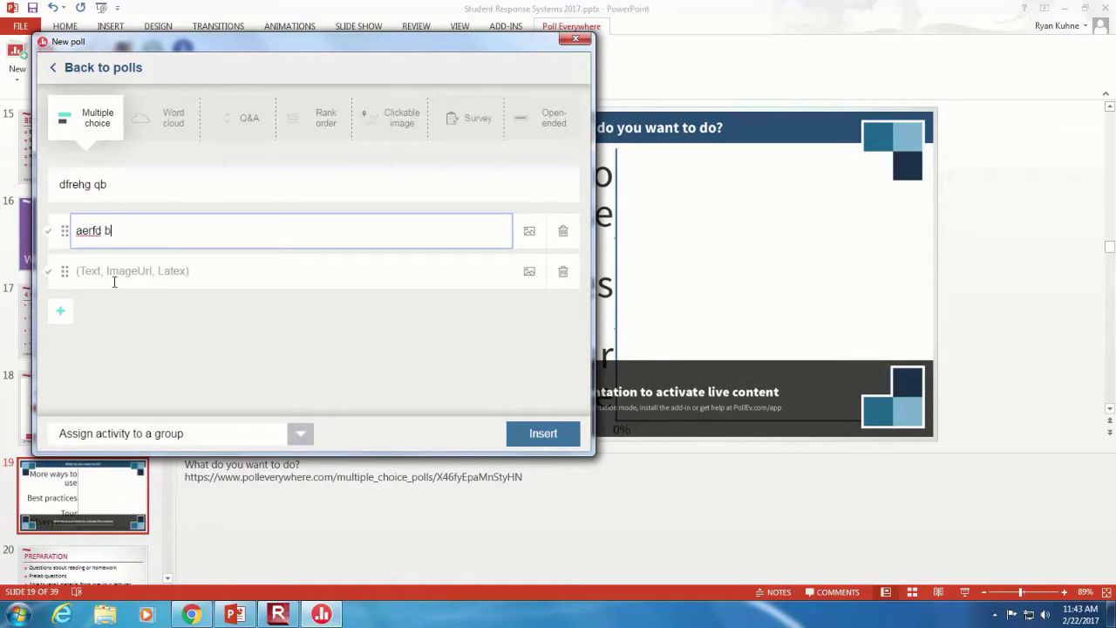
{"action": "key", "text": "Tab"}
{"action": "type", "text": "sardf b"}
{"action": "left_click", "coordinate": [559, 437]}
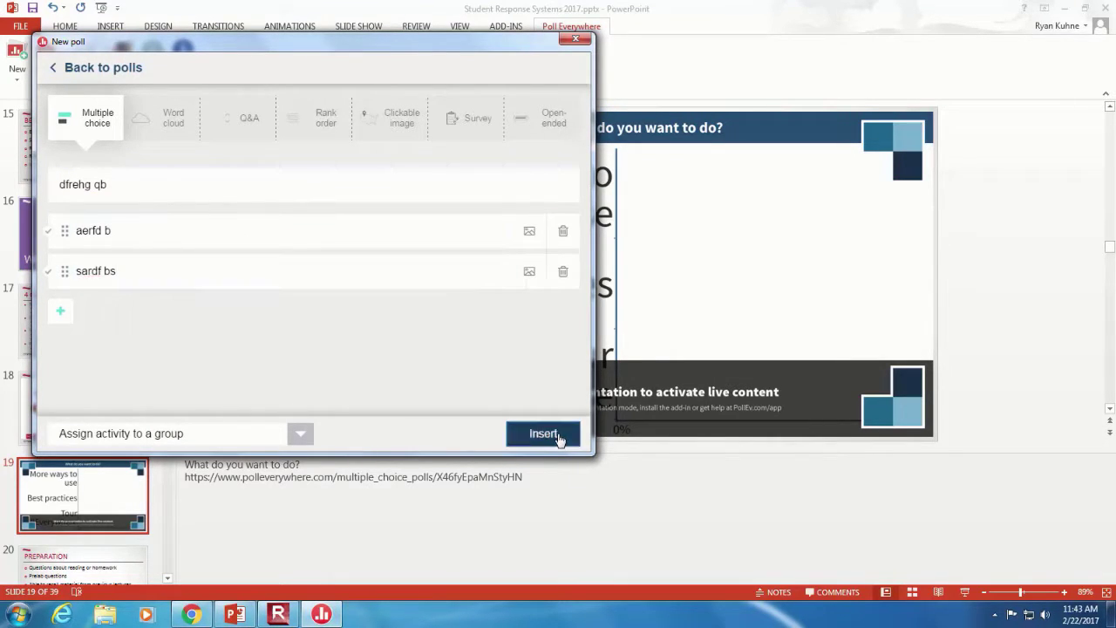
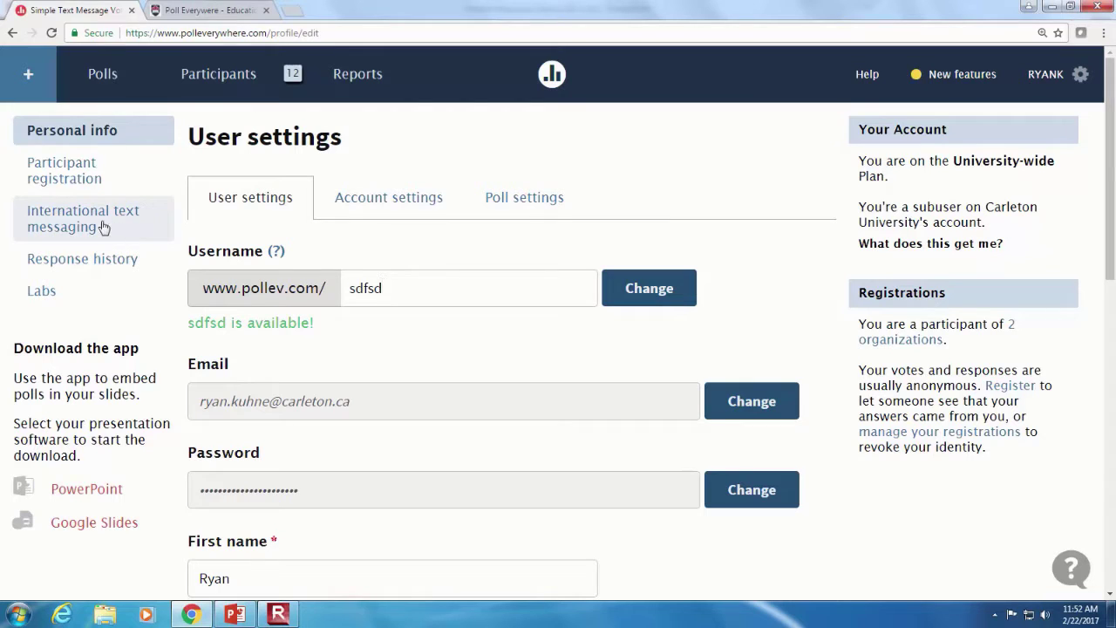
Step: Examine the coverage areas available in the international text messaging settings
{"action": "left_click", "coordinate": [98, 227]}
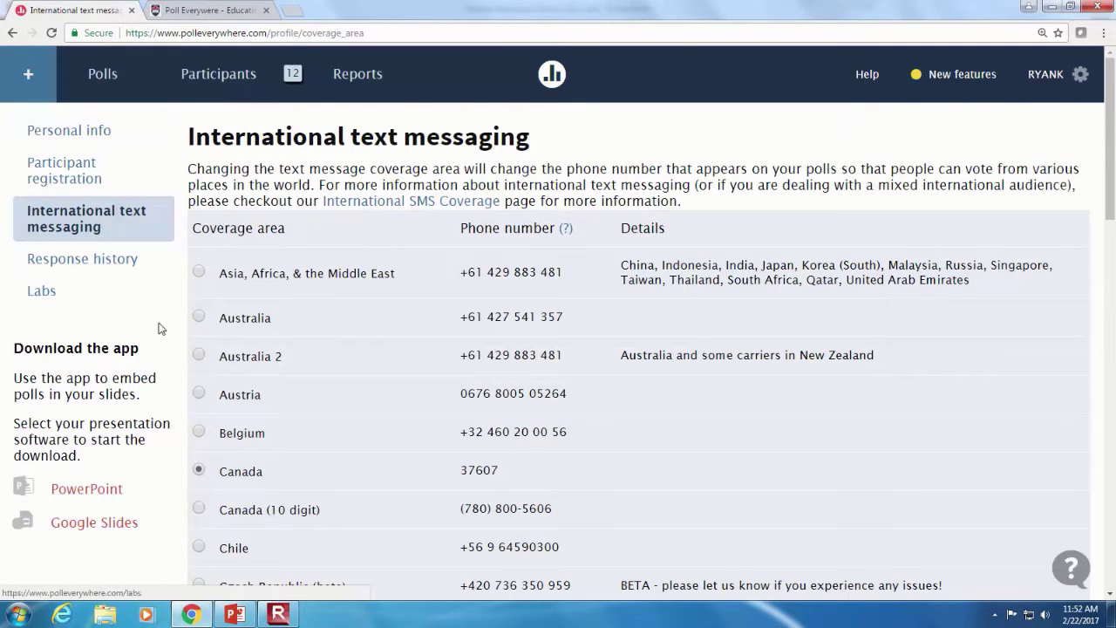
{"action": "scroll", "coordinate": [164, 336], "scroll_direction": "down", "scroll_amount": 1}
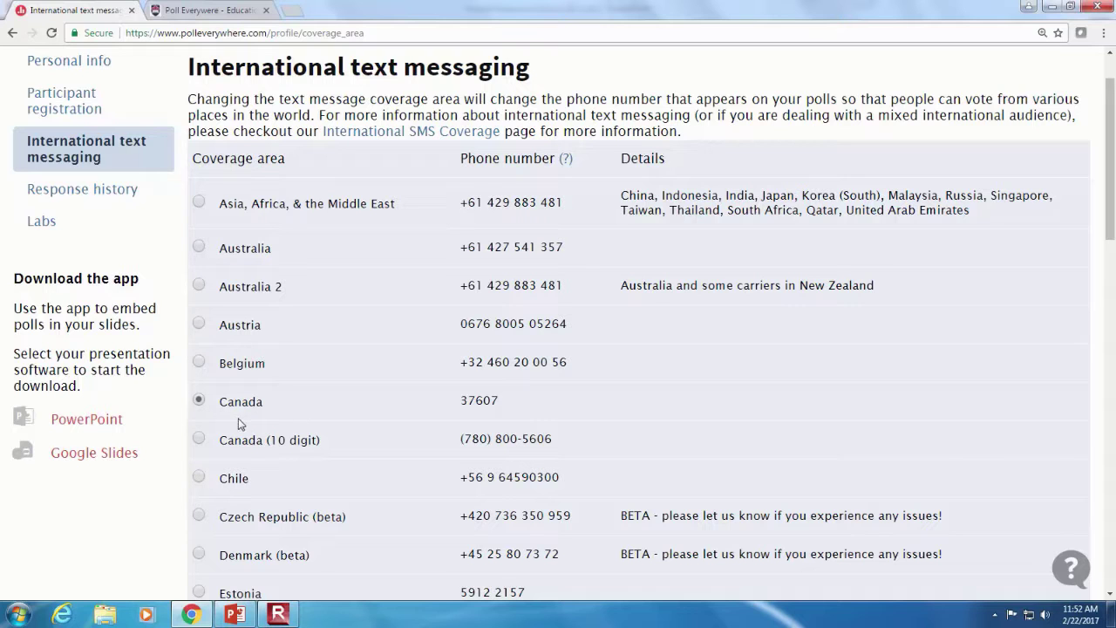
{"action": "scroll", "coordinate": [208, 396], "scroll_direction": "up", "scroll_amount": 1}
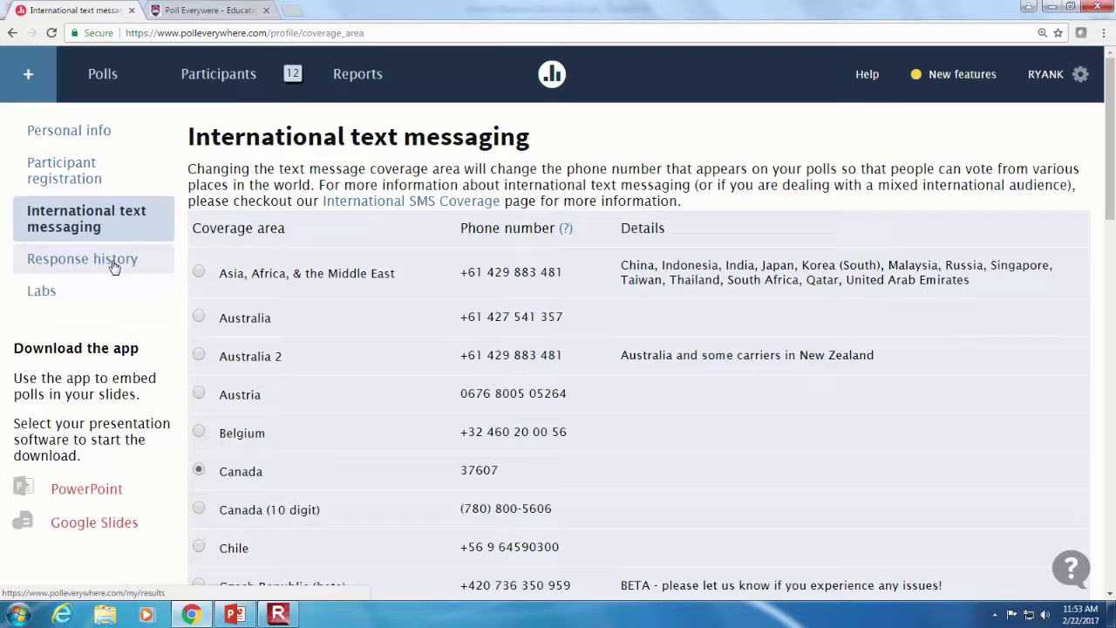
Step: Examine the experimental features offered in Labs, from the new poll creator through to disabling duplicate responses
{"action": "left_click", "coordinate": [50, 299]}
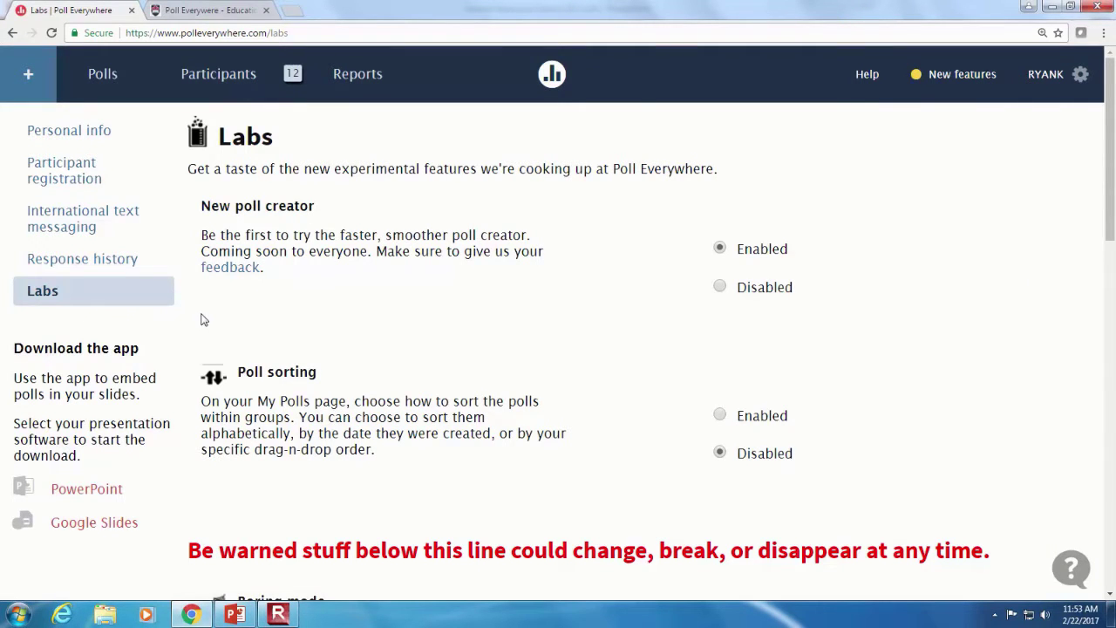
{"action": "scroll", "coordinate": [202, 319], "scroll_direction": "down", "scroll_amount": 1}
{"action": "scroll", "coordinate": [201, 319], "scroll_direction": "down", "scroll_amount": 3}
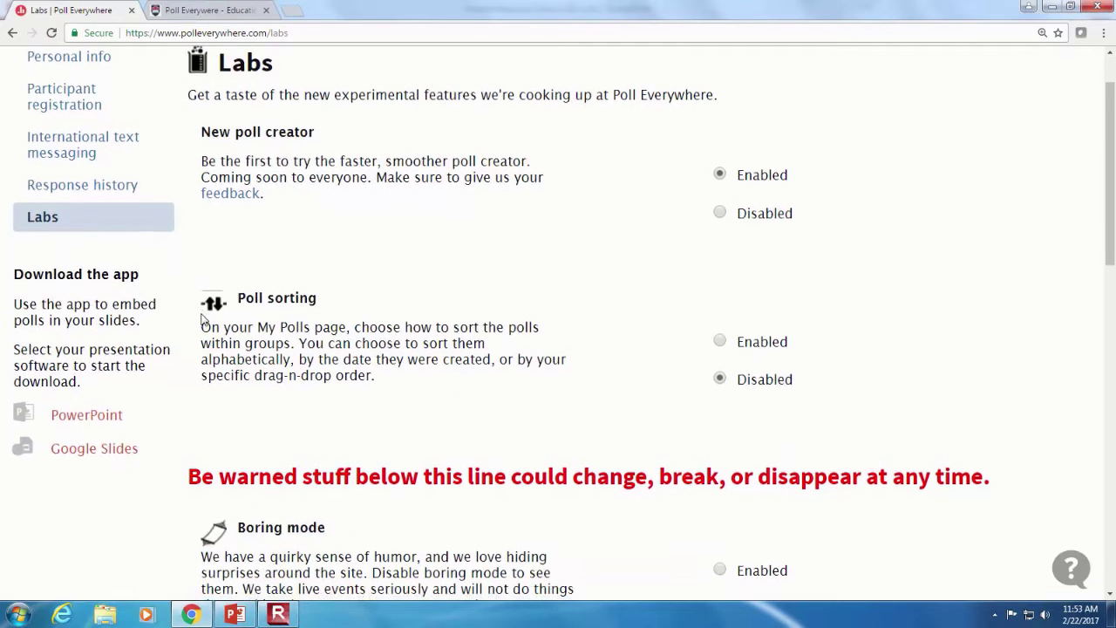
{"action": "scroll", "coordinate": [201, 319], "scroll_direction": "down", "scroll_amount": 2}
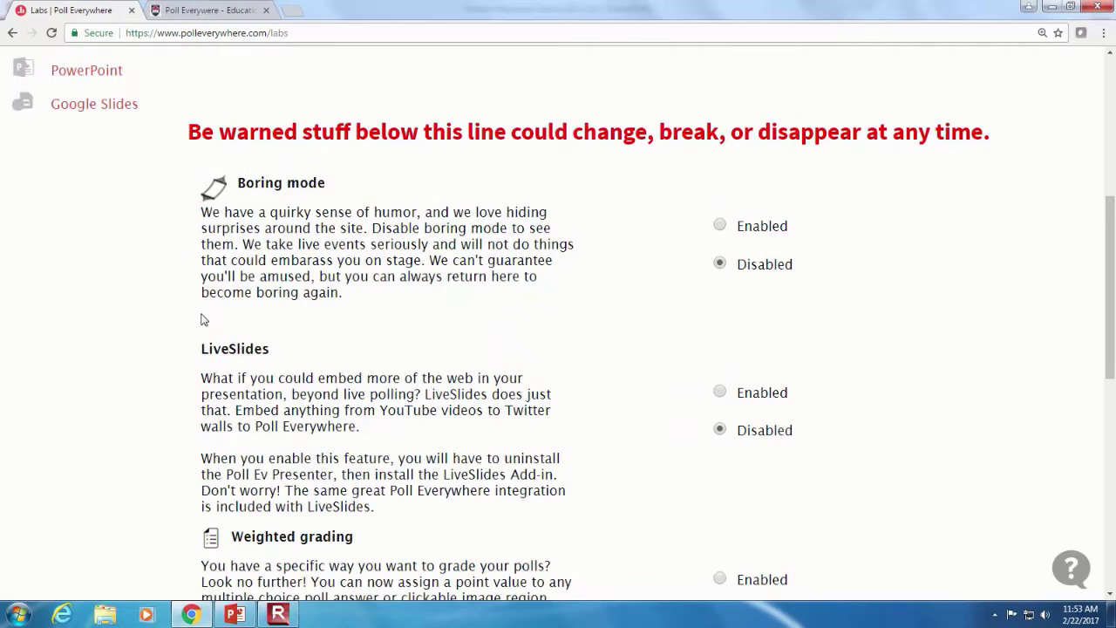
{"action": "scroll", "coordinate": [201, 320], "scroll_direction": "down", "scroll_amount": 2}
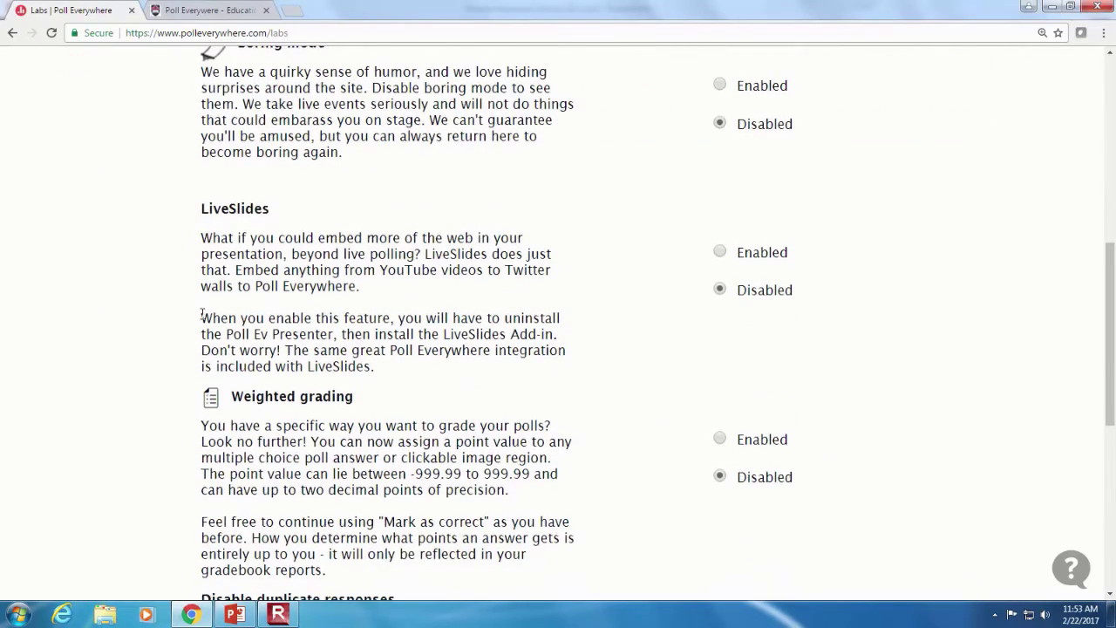
{"action": "scroll", "coordinate": [202, 316], "scroll_direction": "down", "scroll_amount": 2}
{"action": "scroll", "coordinate": [202, 317], "scroll_direction": "down", "scroll_amount": 2}
{"action": "scroll", "coordinate": [201, 319], "scroll_direction": "down", "scroll_amount": 1}
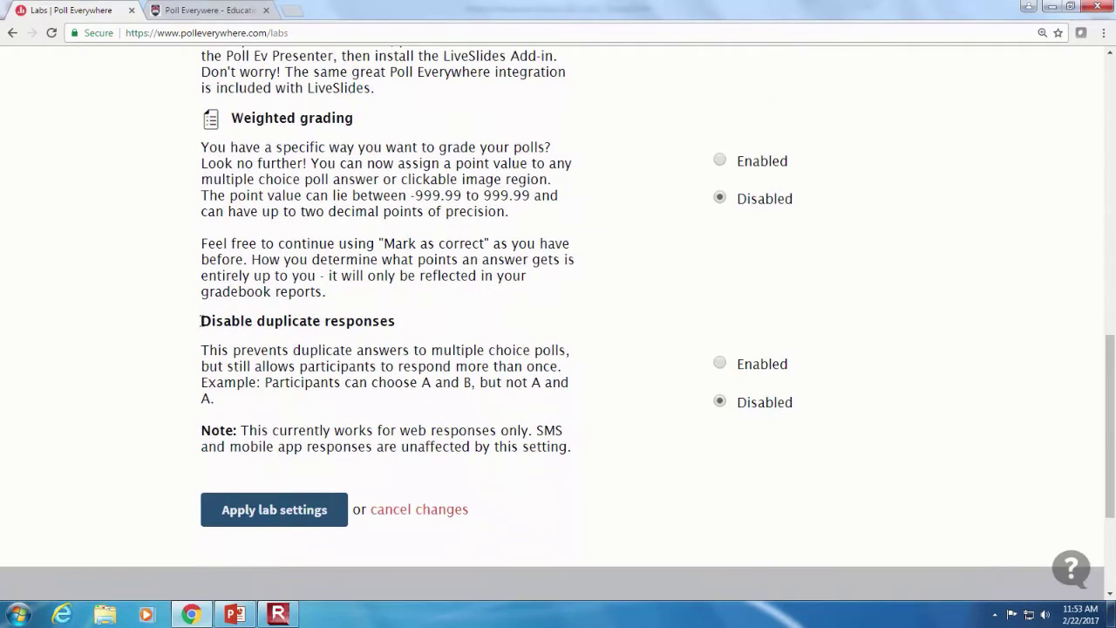
{"action": "scroll", "coordinate": [202, 321], "scroll_direction": "up", "scroll_amount": 12}
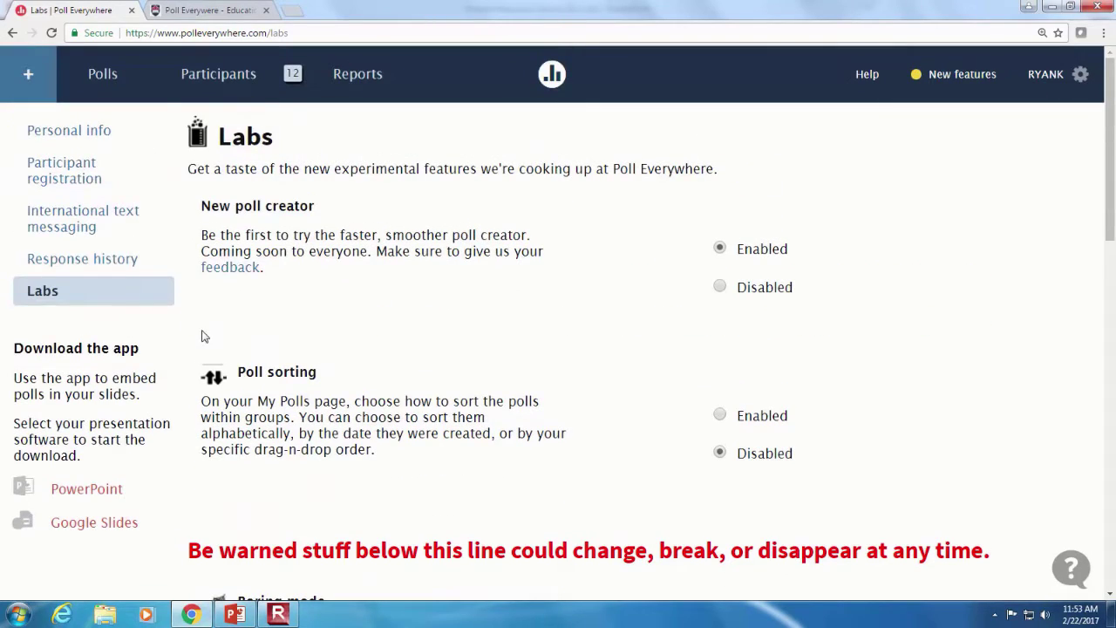
Step: Look through the account's response history, including the polls answered and the responses given
{"action": "left_click", "coordinate": [110, 262]}
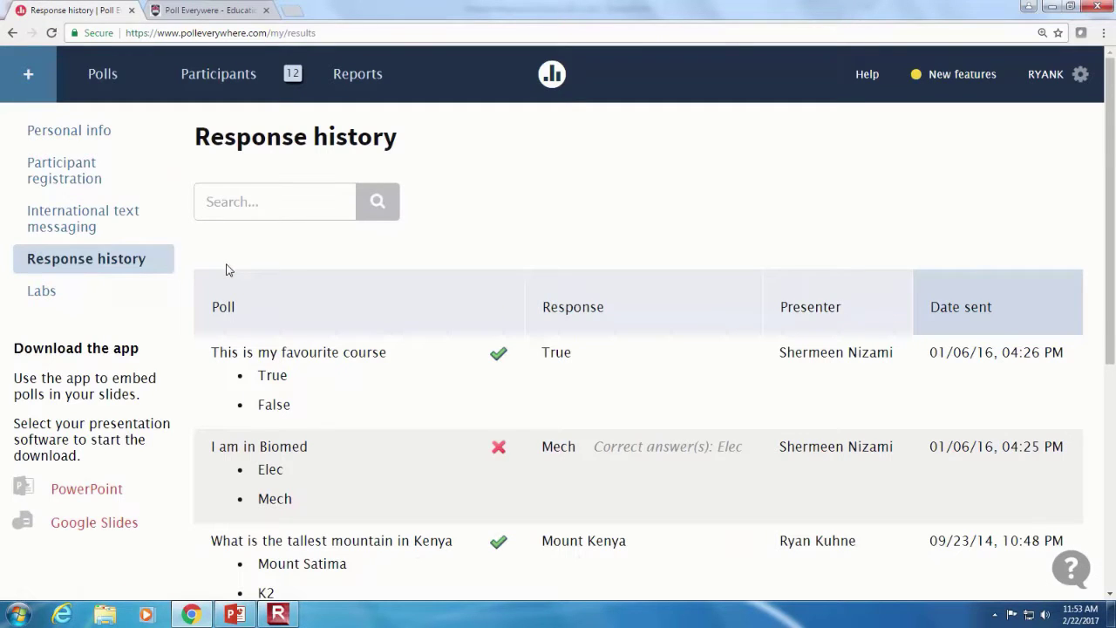
{"action": "scroll", "coordinate": [225, 271], "scroll_direction": "down", "scroll_amount": 3}
{"action": "scroll", "coordinate": [226, 273], "scroll_direction": "down", "scroll_amount": 1}
{"action": "scroll", "coordinate": [225, 288], "scroll_direction": "up", "scroll_amount": 5}
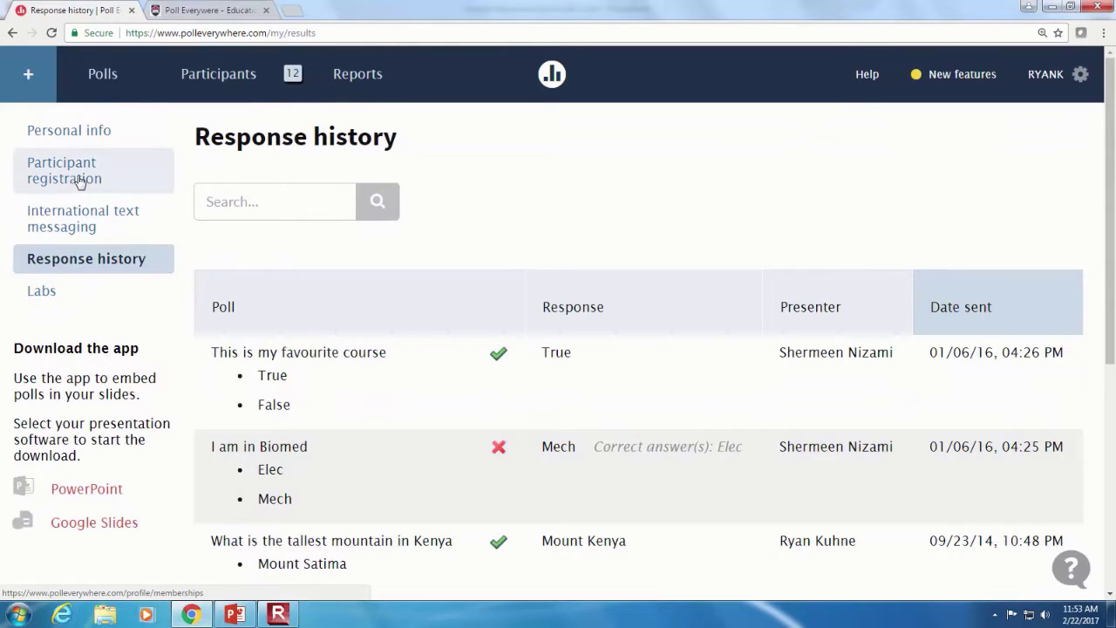
Step: Filter the participants list to Ungrouped only, hiding the CRSE1001, New Group 23467 and Summer 2016 groups
{"action": "left_click", "coordinate": [215, 76]}
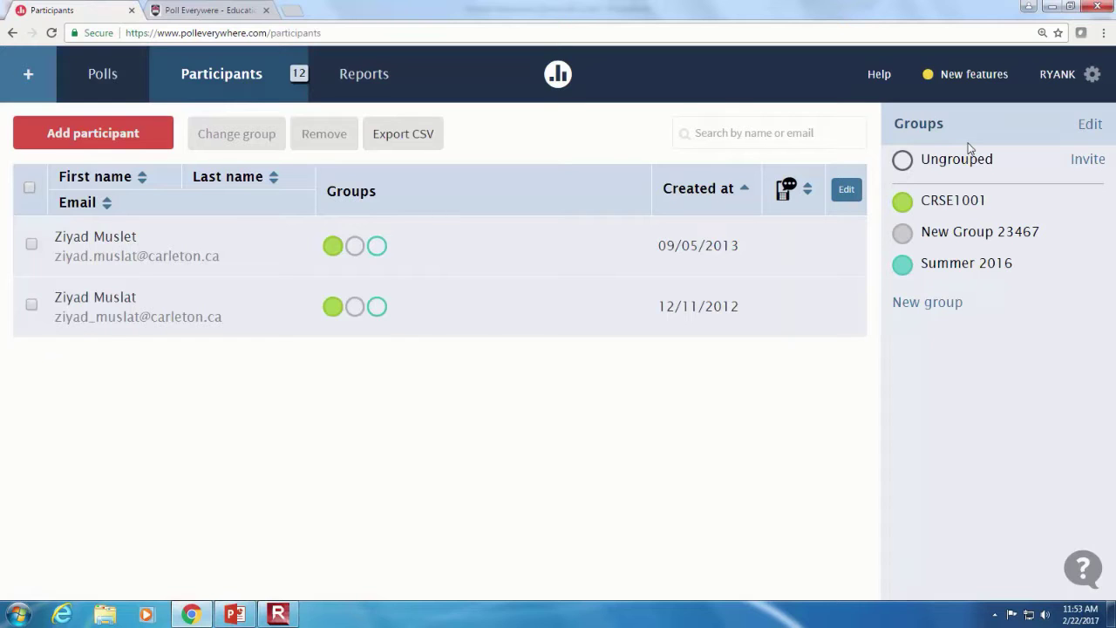
{"action": "mouse_move", "coordinate": [474, 233]}
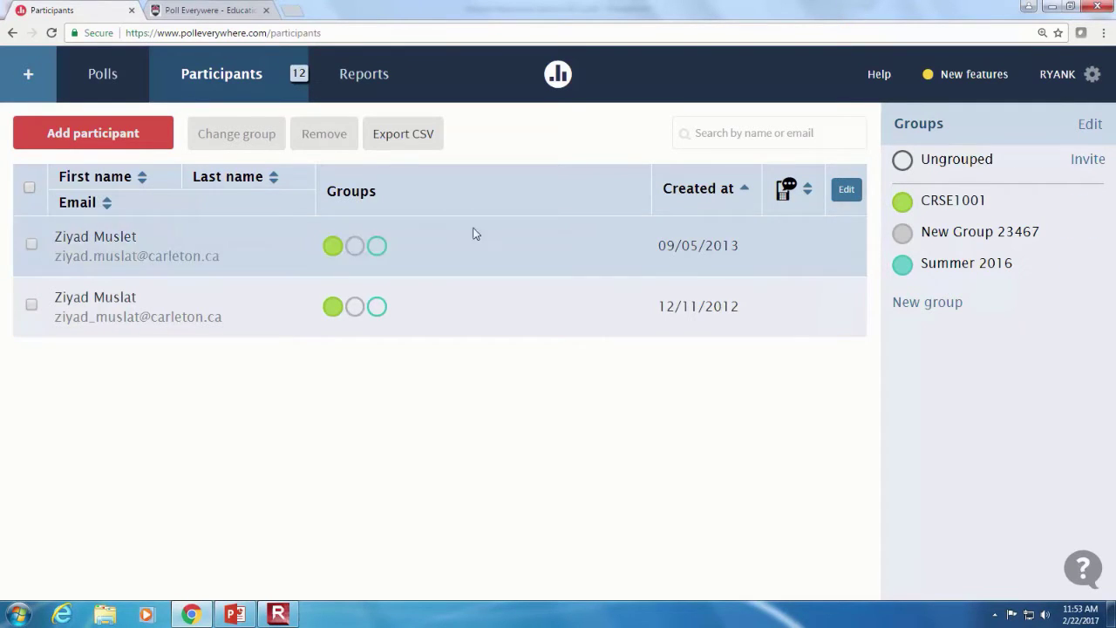
{"action": "mouse_move", "coordinate": [911, 233]}
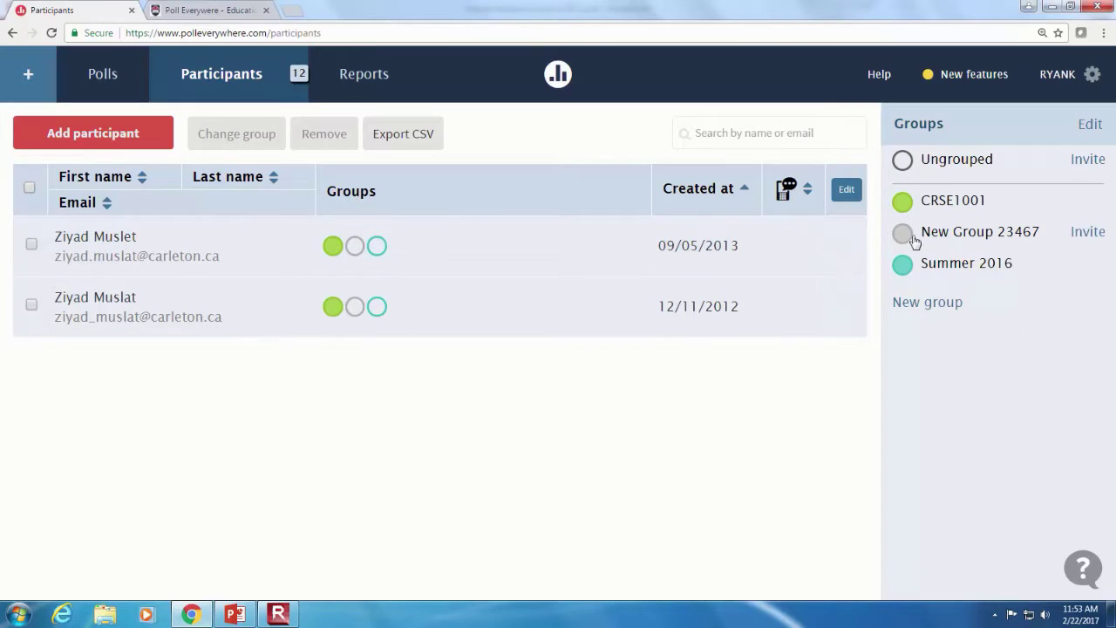
{"action": "left_click", "coordinate": [903, 262]}
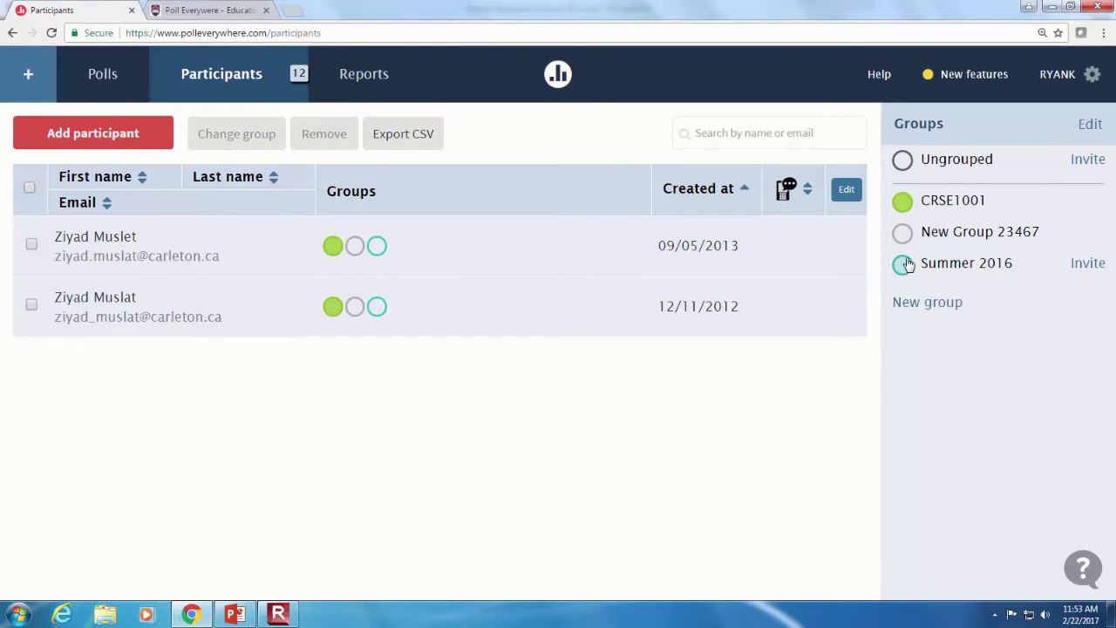
{"action": "left_click", "coordinate": [900, 208]}
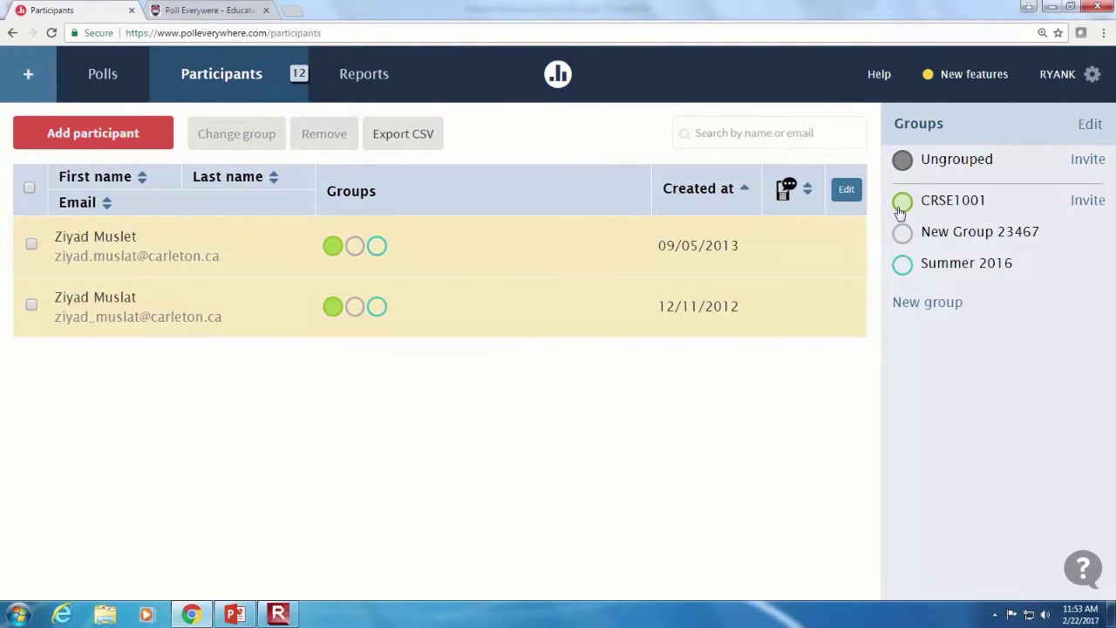
{"action": "left_click", "coordinate": [900, 210]}
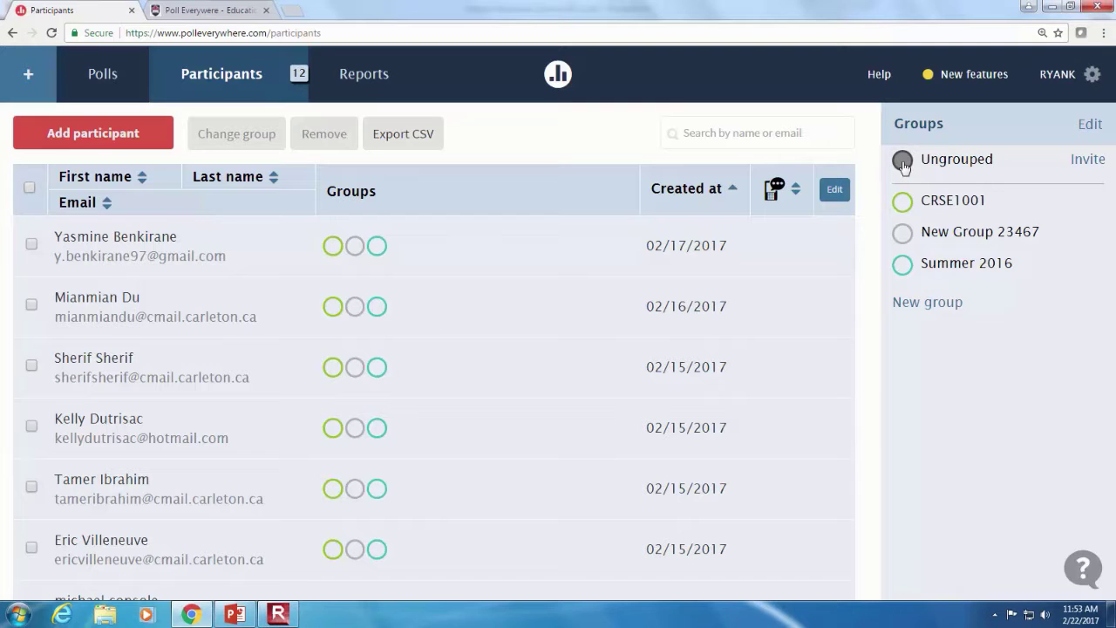
Step: Restrict responses on Poll 2 to registered participants only and activate the poll
{"action": "left_click", "coordinate": [78, 73]}
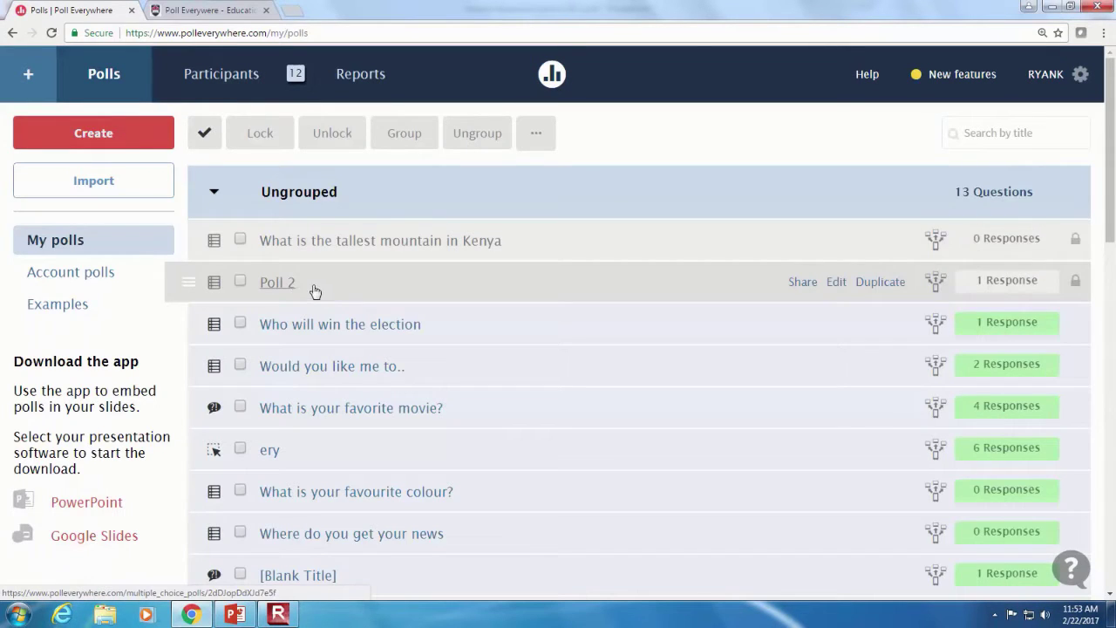
{"action": "left_click", "coordinate": [292, 285]}
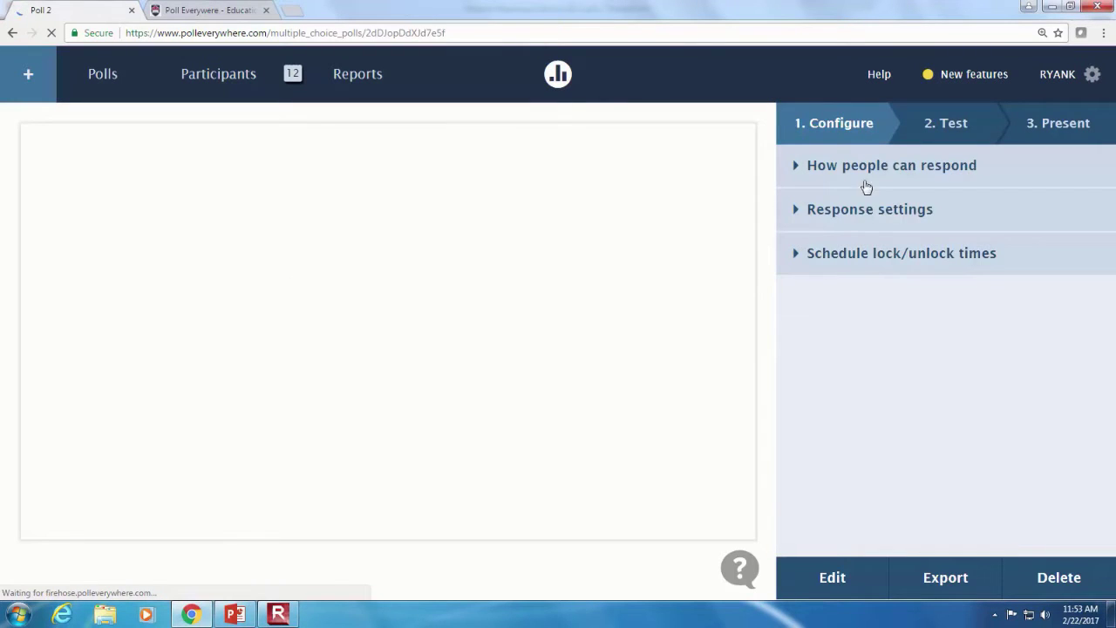
{"action": "left_click", "coordinate": [870, 215]}
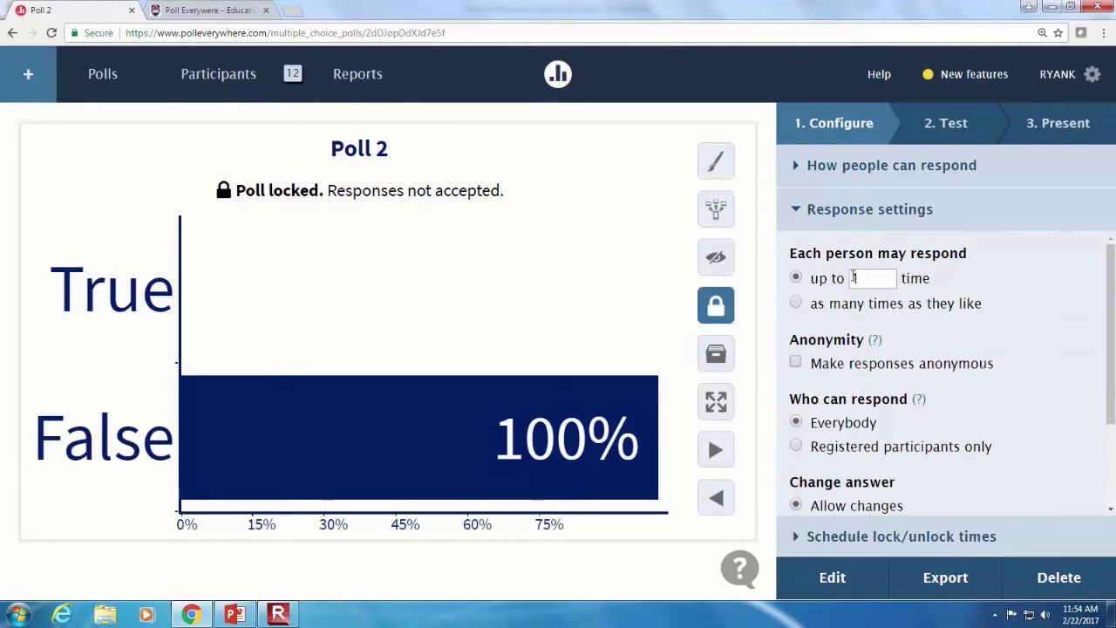
{"action": "left_click", "coordinate": [796, 448]}
{"action": "left_click", "coordinate": [716, 214]}
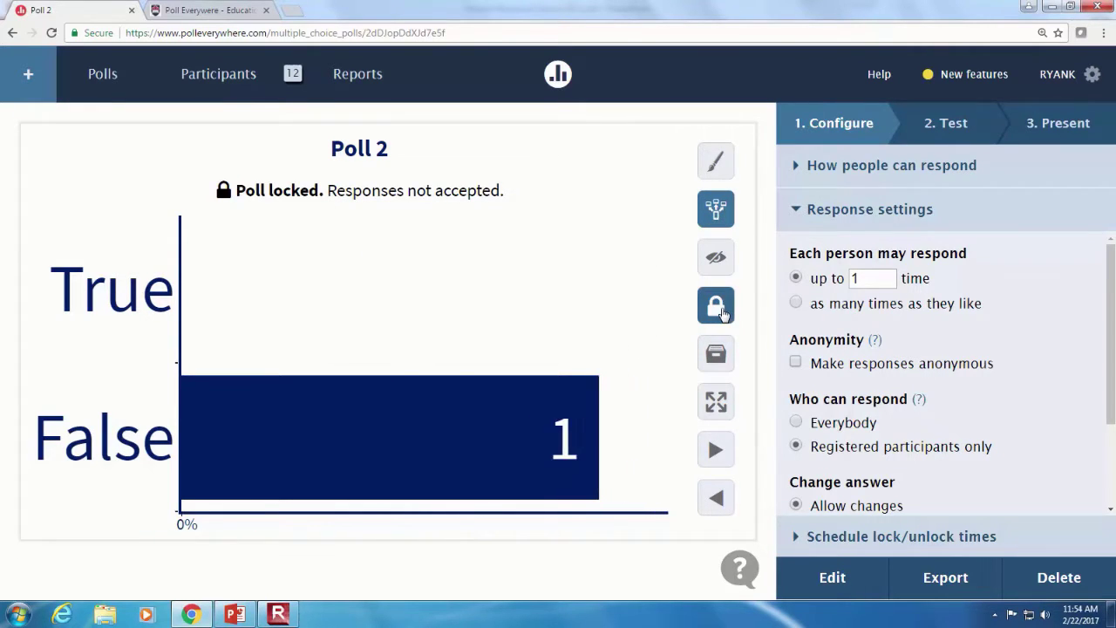
Step: Unlock Poll 2 so that it accepts responses
{"action": "left_click", "coordinate": [717, 307]}
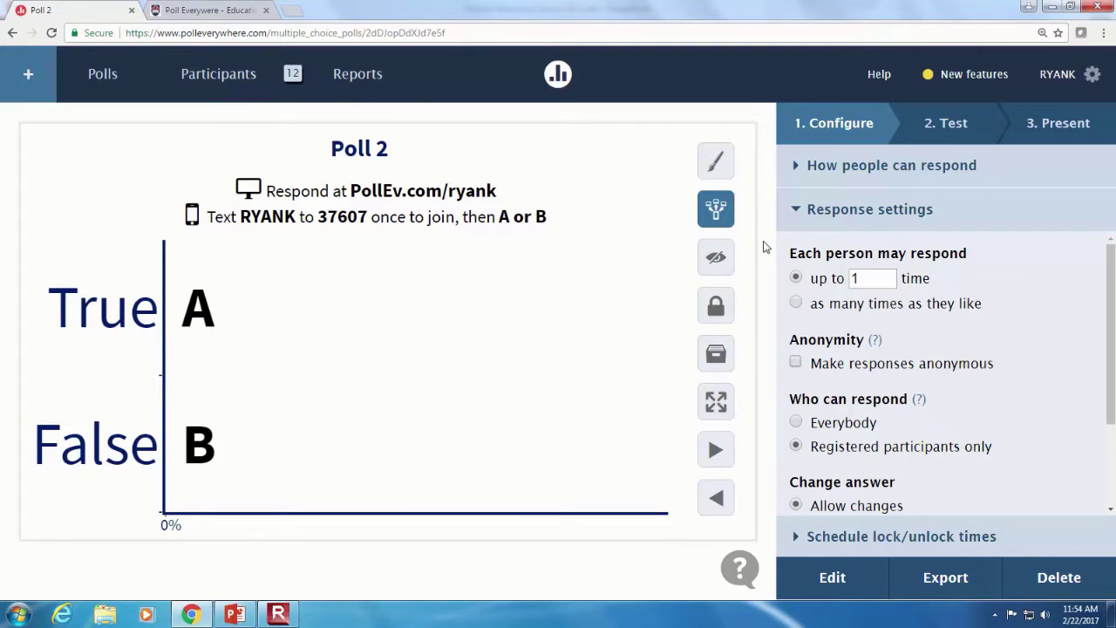
Step: Open Google Drive in a new browser tab
{"action": "left_click", "coordinate": [291, 10]}
{"action": "type", "text": "g"}
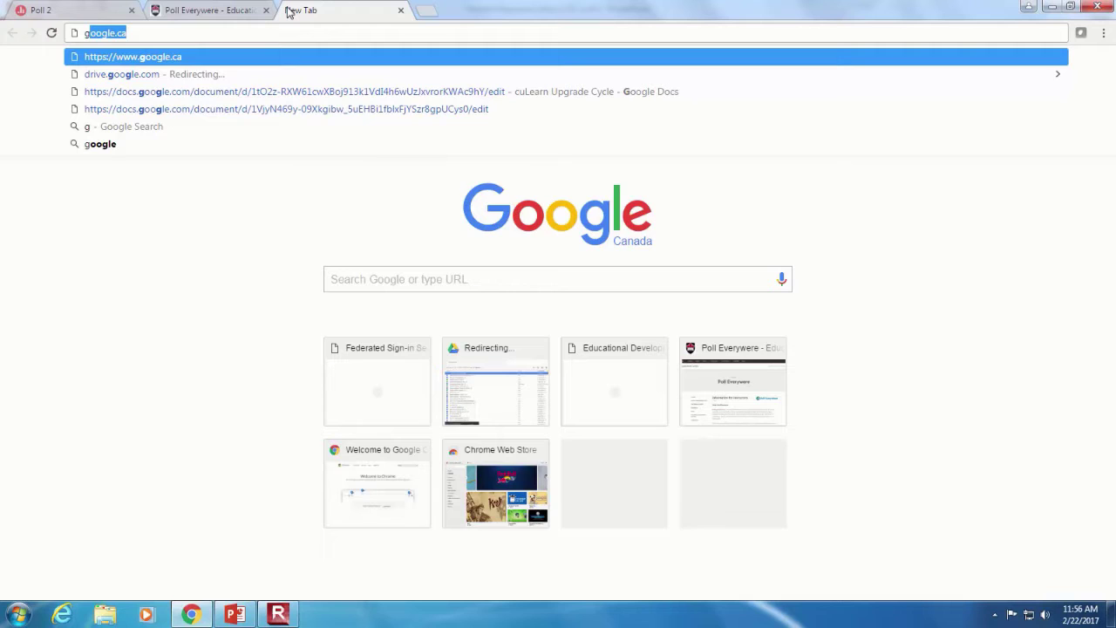
{"action": "key", "text": "BackSpace"}
{"action": "key", "text": "BackSpace"}
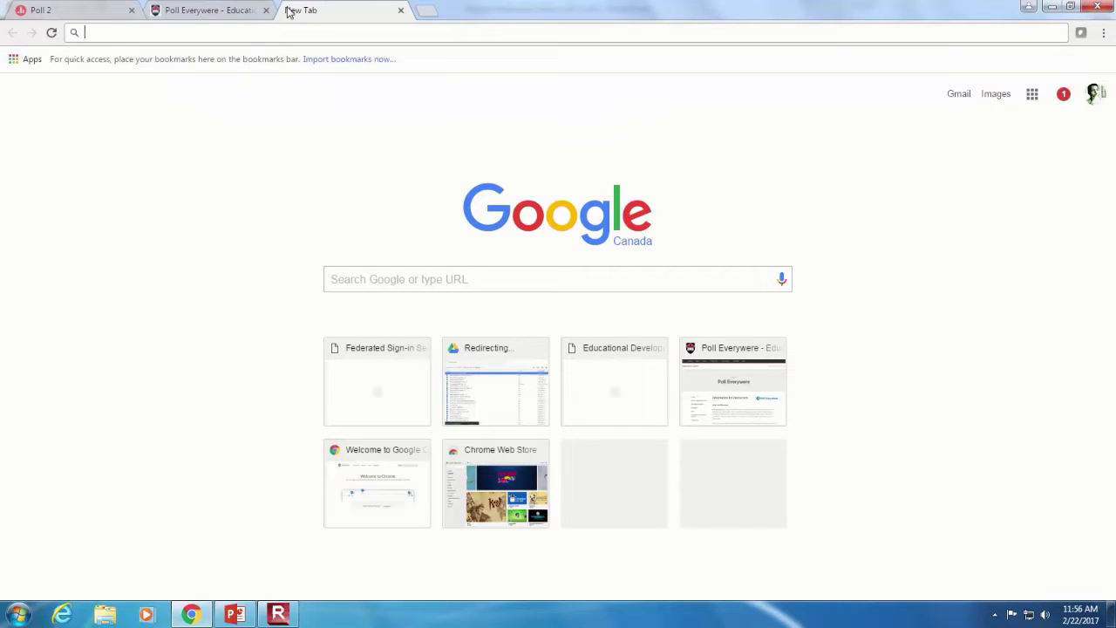
{"action": "type", "text": "drive"}
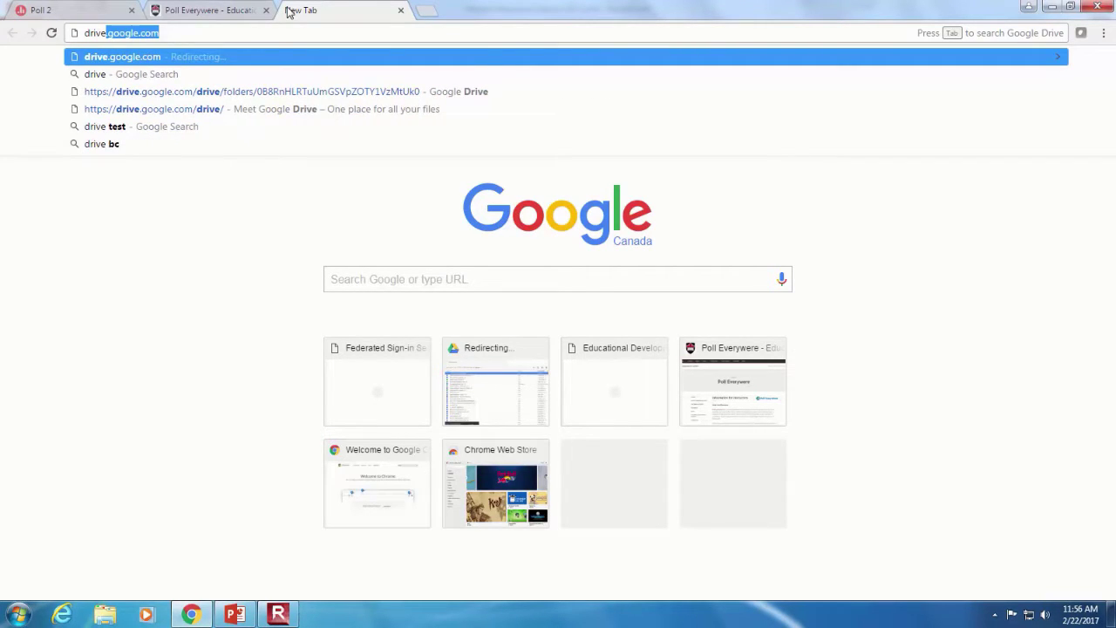
{"action": "key", "text": "Return"}
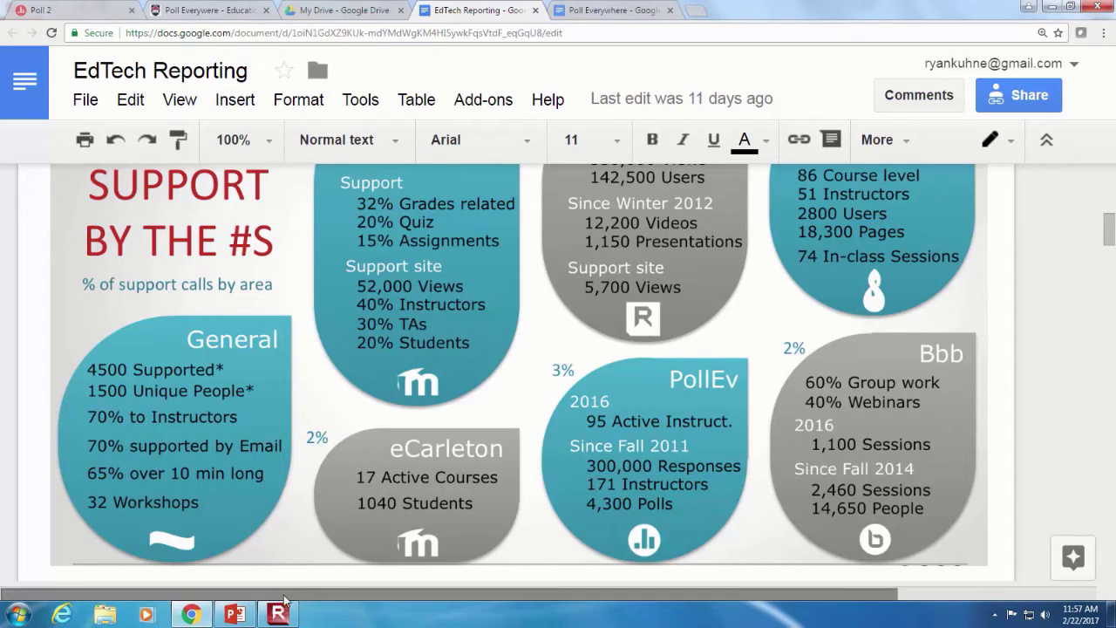
Step: Switch to the Student Response Systems 2017 presentation in PowerPoint and go back through the slide thumbnails to the Best Practice section
{"action": "left_click", "coordinate": [240, 616]}
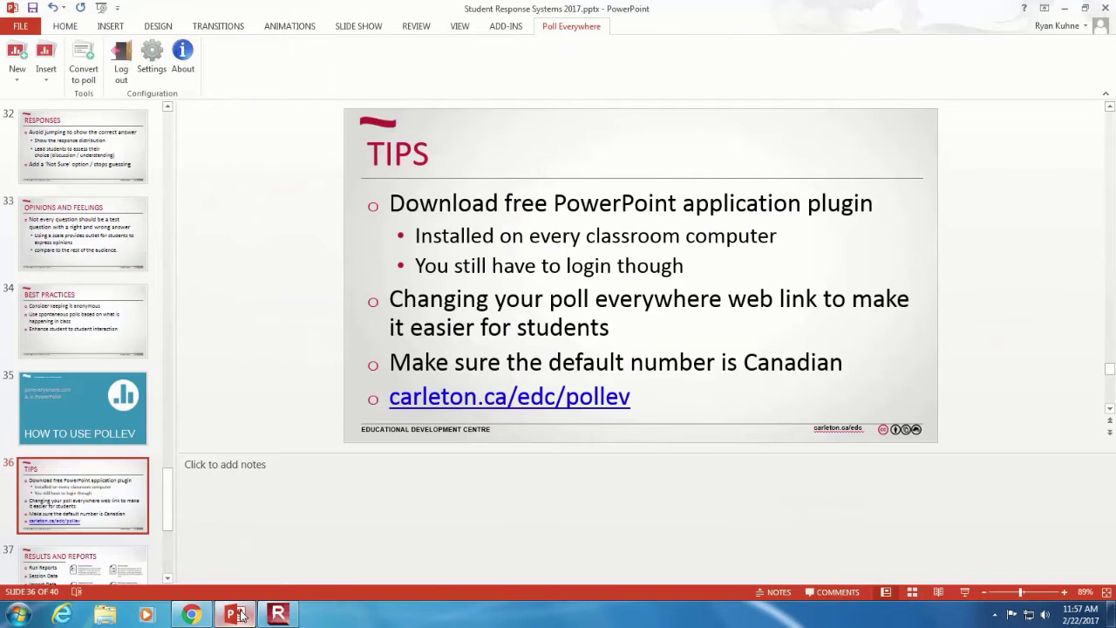
{"action": "scroll", "coordinate": [85, 329], "scroll_direction": "up", "scroll_amount": 5}
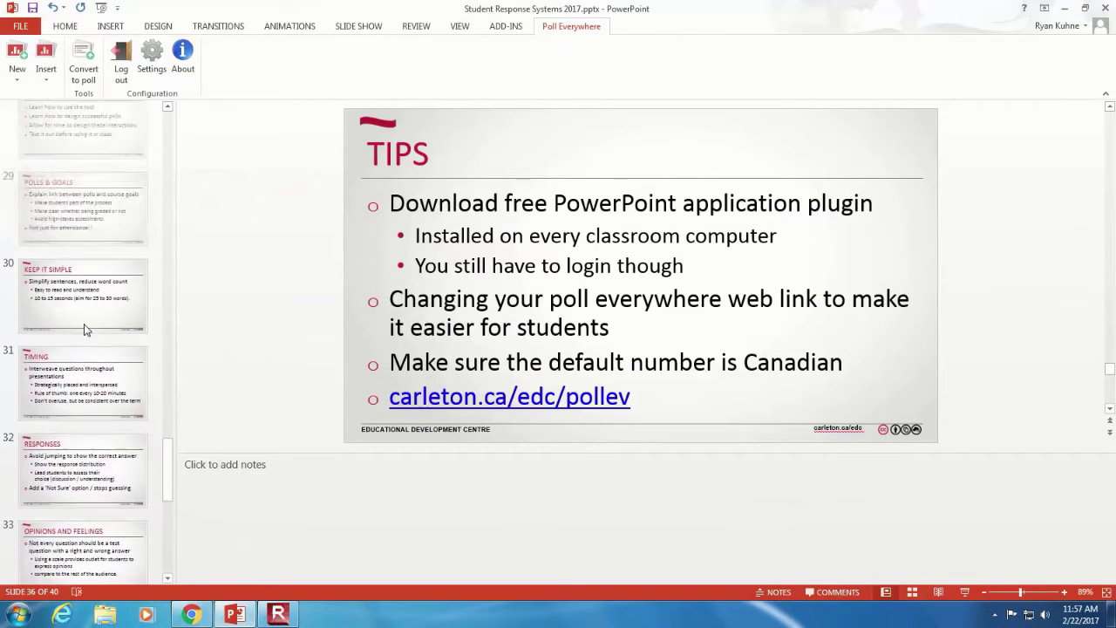
{"action": "scroll", "coordinate": [85, 330], "scroll_direction": "up", "scroll_amount": 2}
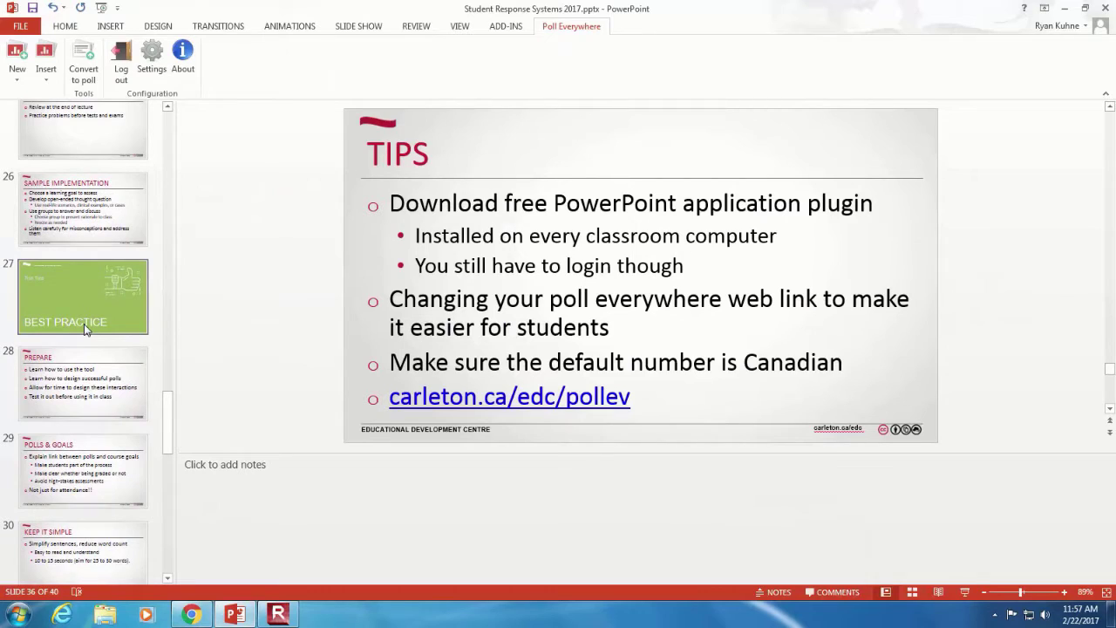